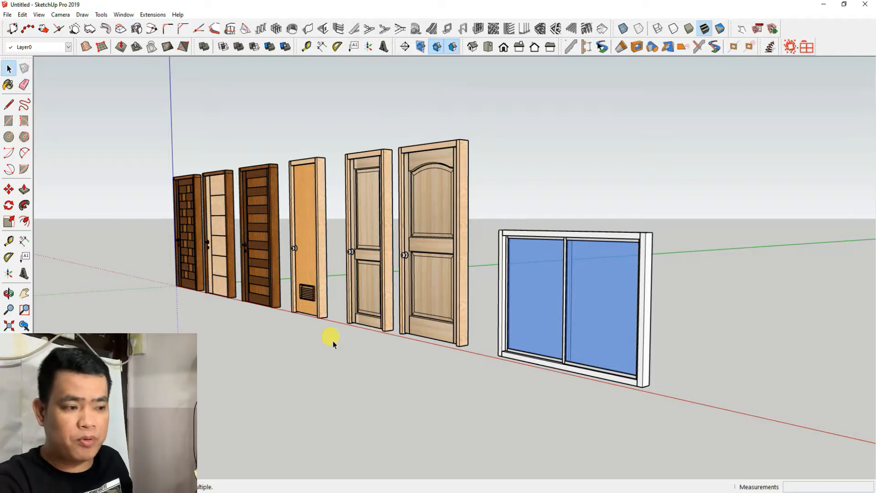
Step: Switch to the dfd house model in the other SketchUp window and close its open Assembly dialog
{"action": "mouse_move", "coordinate": [512, 492]}
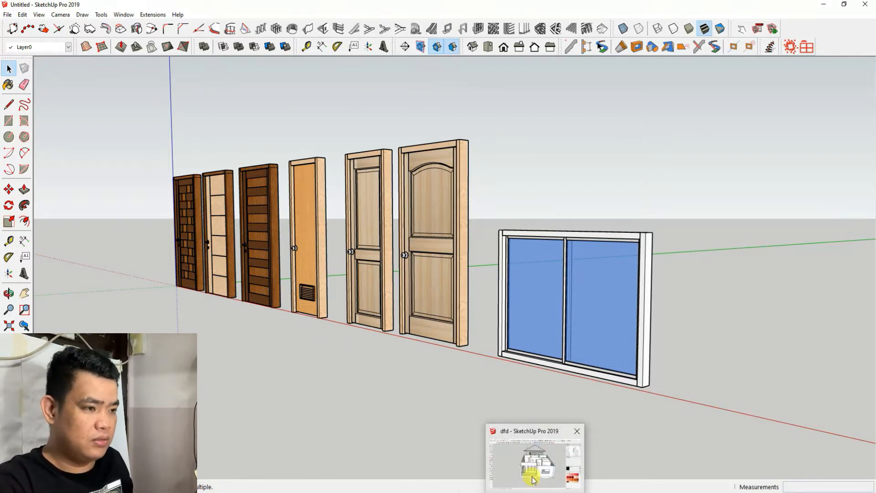
{"action": "left_click", "coordinate": [530, 462]}
{"action": "scroll", "coordinate": [298, 182], "scroll_direction": "down", "scroll_amount": 4}
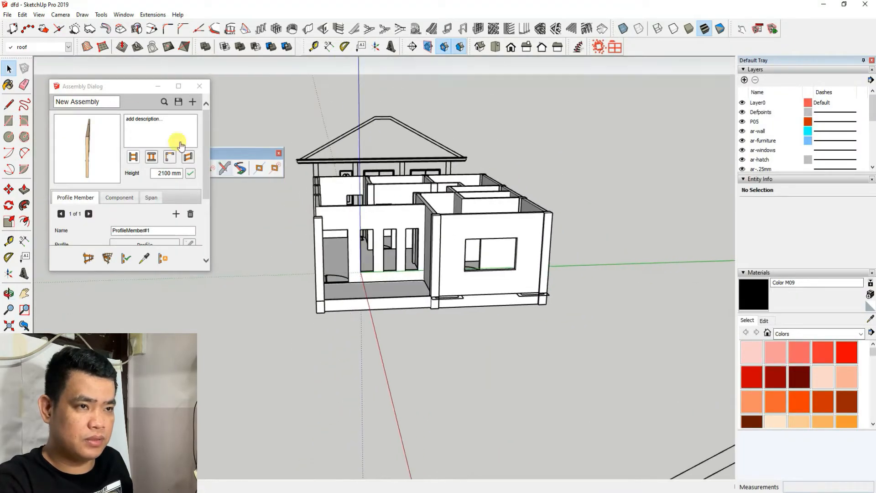
{"action": "left_click", "coordinate": [206, 86]}
{"action": "scroll", "coordinate": [269, 320], "scroll_direction": "up", "scroll_amount": 3}
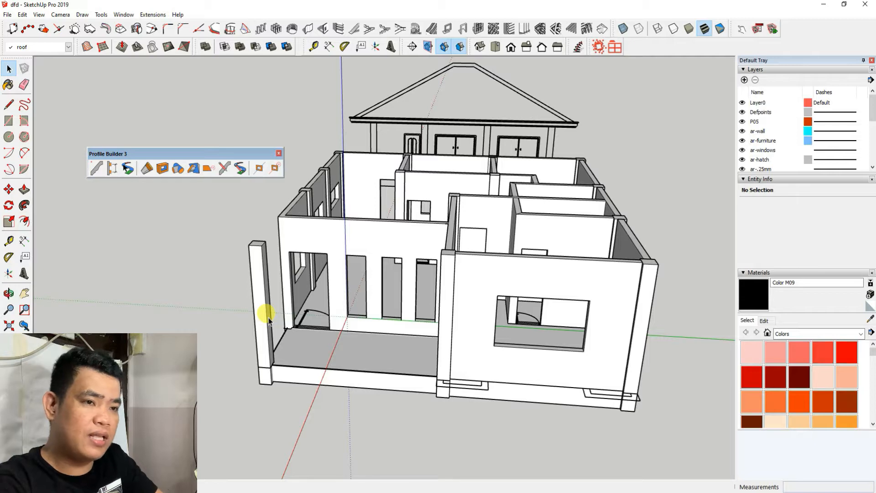
Step: Open the Profile Builder assembly library and load the "profile builder tools" folder from vlog 27 into it
{"action": "left_click", "coordinate": [112, 170]}
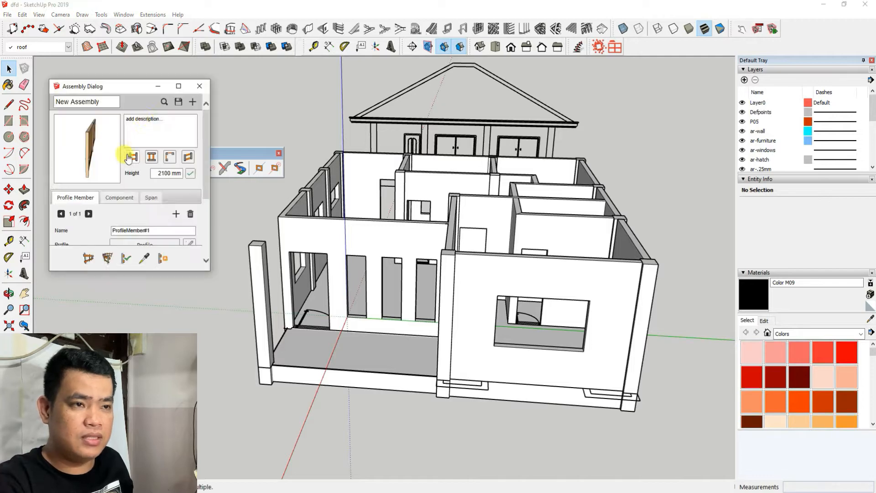
{"action": "left_click", "coordinate": [164, 102]}
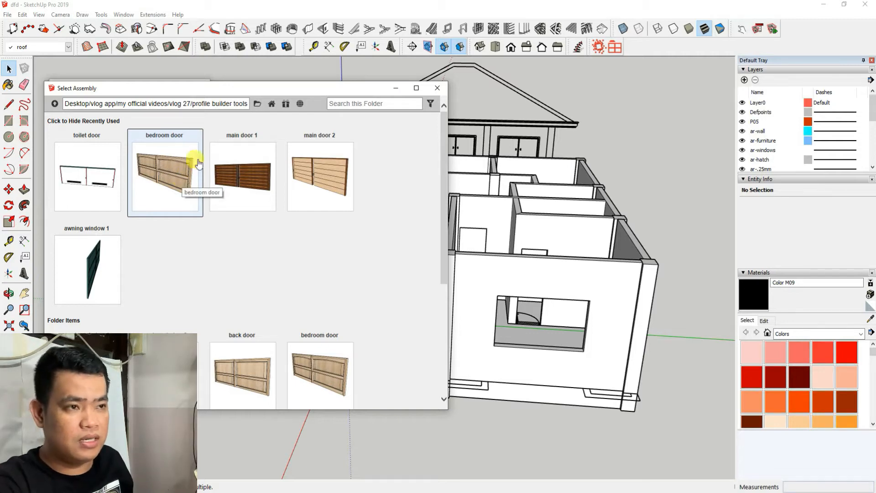
{"action": "left_click", "coordinate": [258, 104]}
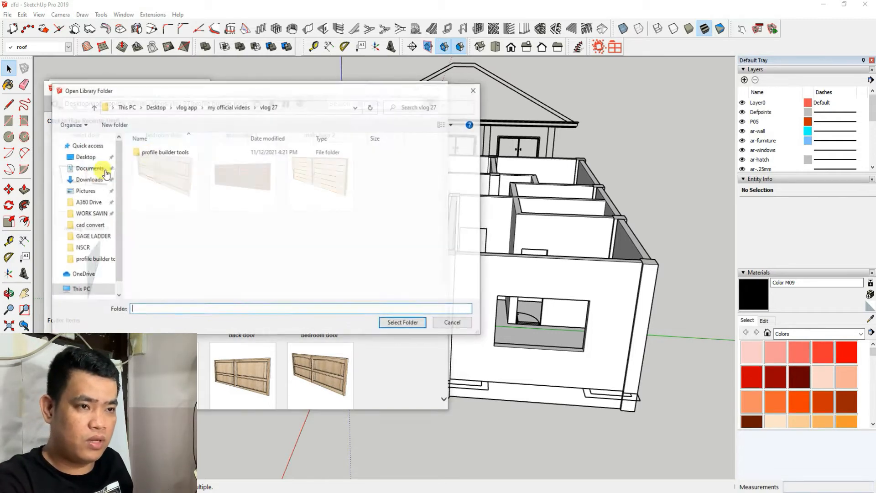
{"action": "left_click", "coordinate": [174, 153]}
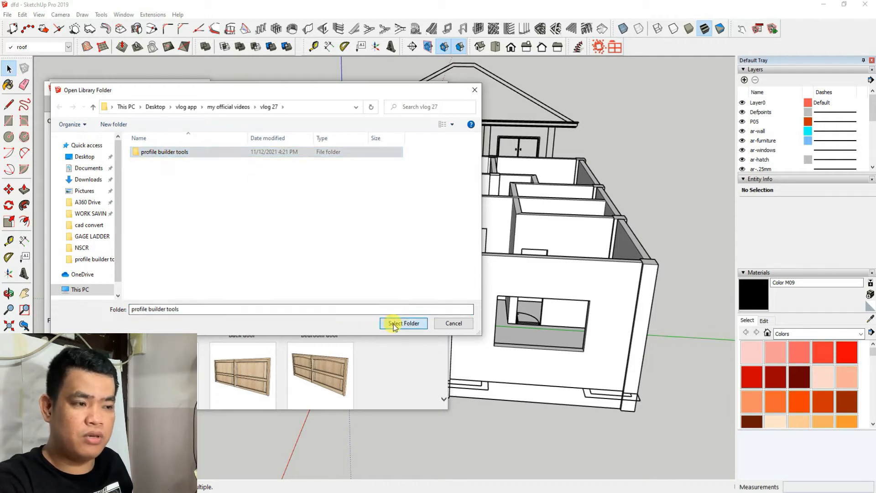
{"action": "left_click", "coordinate": [393, 324]}
{"action": "scroll", "coordinate": [91, 247], "scroll_direction": "down", "scroll_amount": 3}
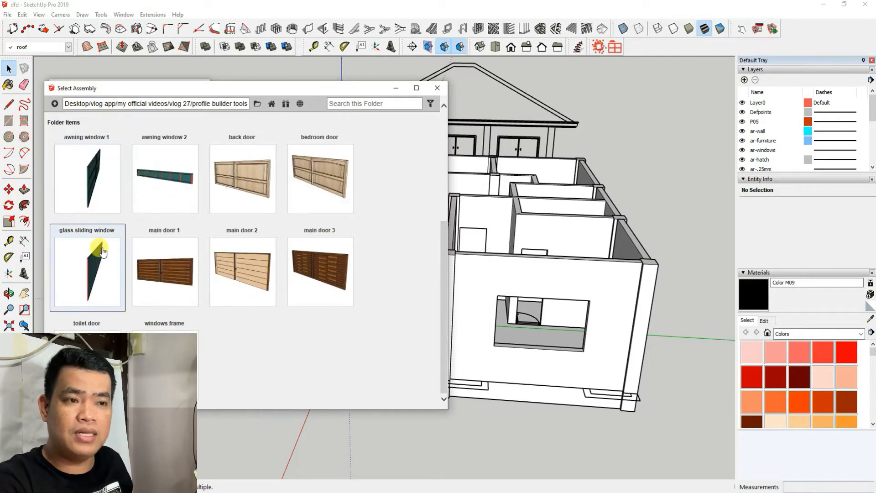
{"action": "scroll", "coordinate": [100, 257], "scroll_direction": "up", "scroll_amount": 3}
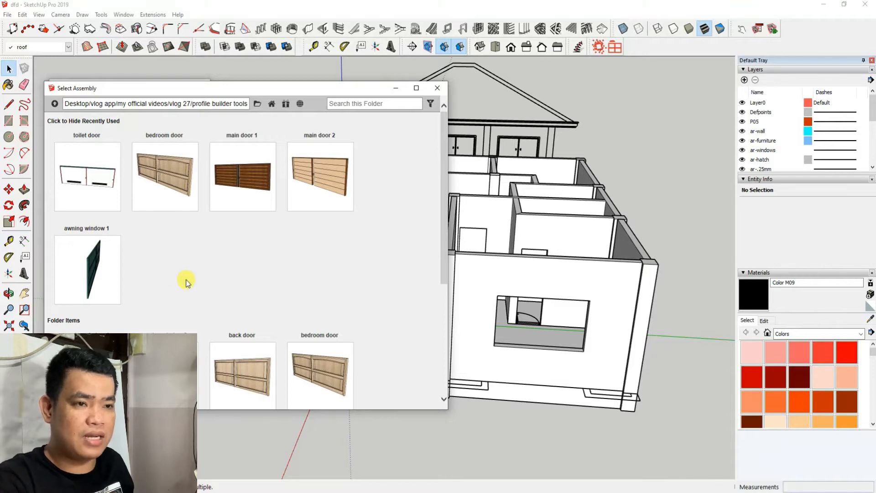
Step: Load the "main door 1" assembly from the library for the front entrance and dismiss the message
{"action": "scroll", "coordinate": [624, 328], "scroll_direction": "down", "scroll_amount": 4}
{"action": "middle_click_drag", "start_coordinate": [511, 342], "coordinate": [537, 294]}
{"action": "scroll", "coordinate": [487, 288], "scroll_direction": "up", "scroll_amount": 4}
{"action": "scroll", "coordinate": [593, 310], "scroll_direction": "down", "scroll_amount": 2}
{"action": "scroll", "coordinate": [595, 310], "scroll_direction": "up", "scroll_amount": 6}
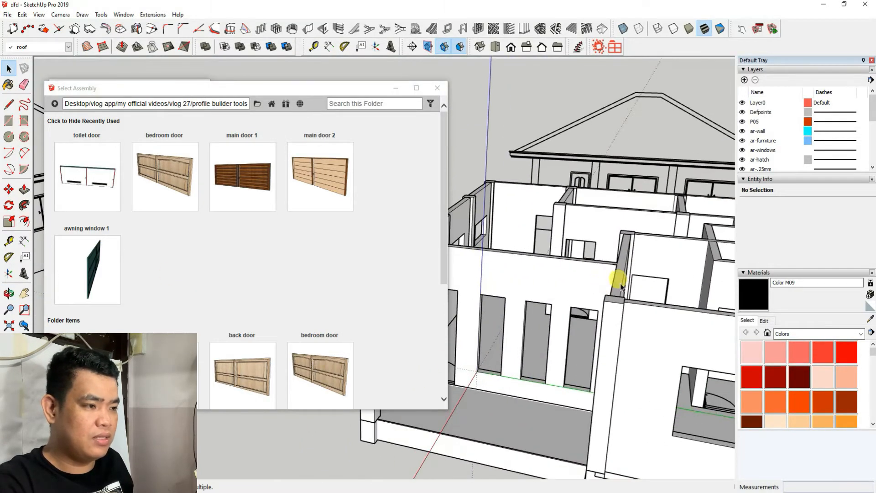
{"action": "scroll", "coordinate": [520, 335], "scroll_direction": "down", "scroll_amount": 5}
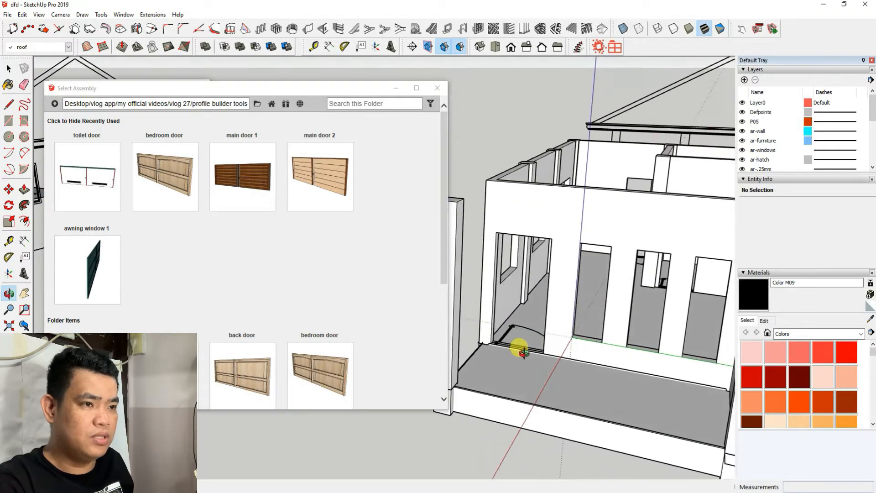
{"action": "double_click", "coordinate": [236, 165]}
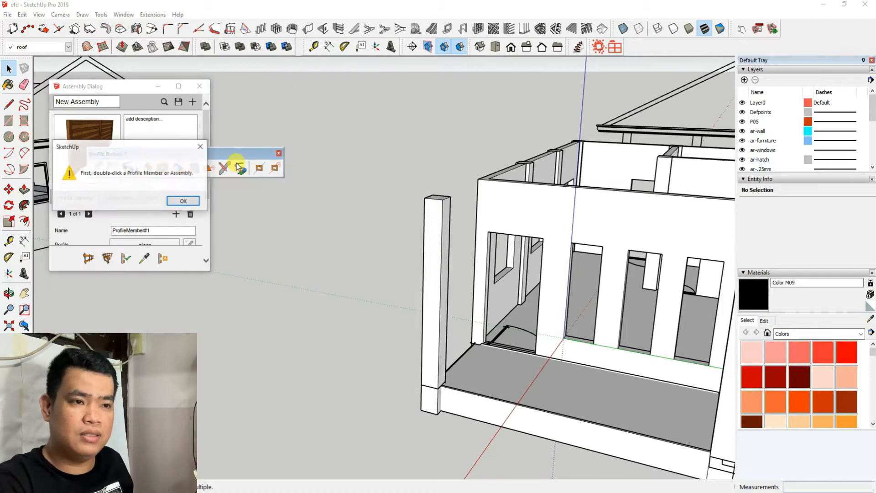
{"action": "left_click", "coordinate": [184, 197]}
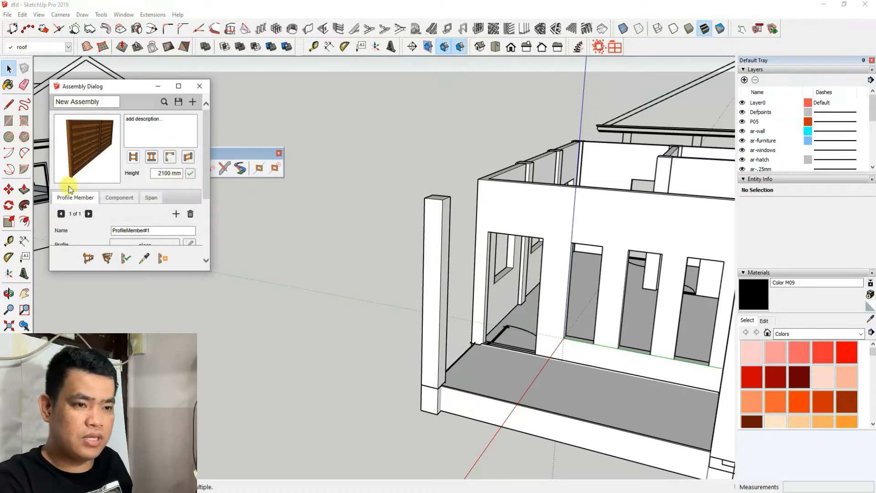
Step: Place the main door assembly across the base of the front entrance opening, about 900 mm wide
{"action": "left_click", "coordinate": [86, 259]}
{"action": "scroll", "coordinate": [528, 347], "scroll_direction": "up", "scroll_amount": 8}
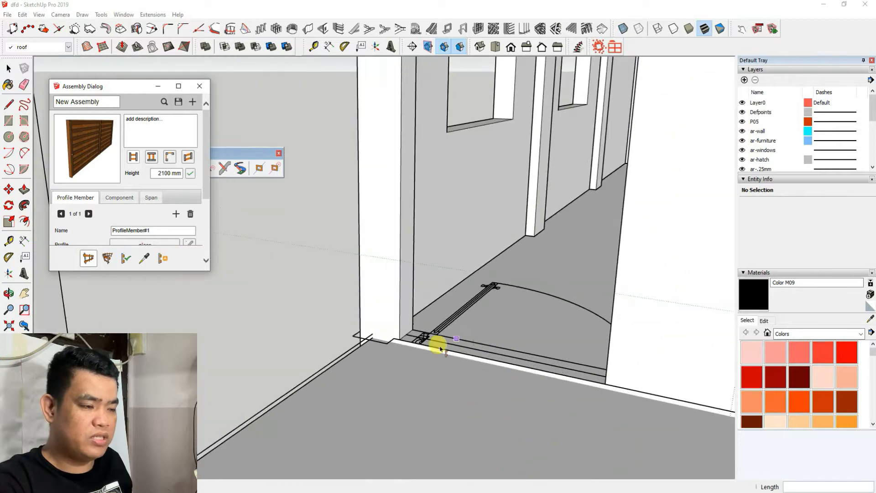
{"action": "scroll", "coordinate": [373, 335], "scroll_direction": "down", "scroll_amount": 5}
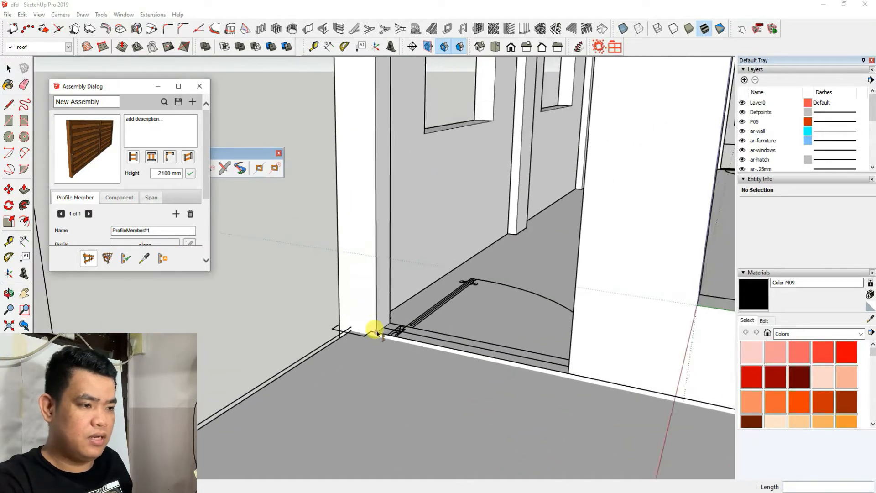
{"action": "left_click", "coordinate": [376, 332]}
{"action": "scroll", "coordinate": [422, 349], "scroll_direction": "down", "scroll_amount": 3}
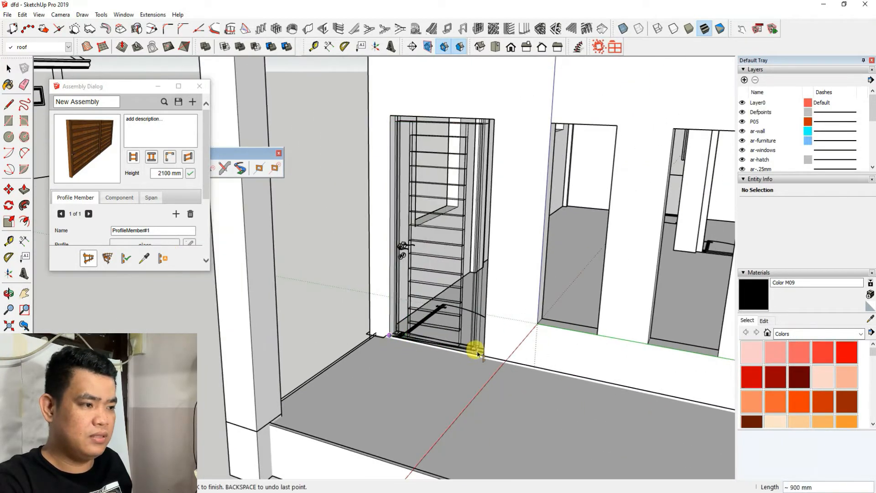
{"action": "double_click", "coordinate": [483, 357]}
{"action": "scroll", "coordinate": [429, 313], "scroll_direction": "down", "scroll_amount": 3}
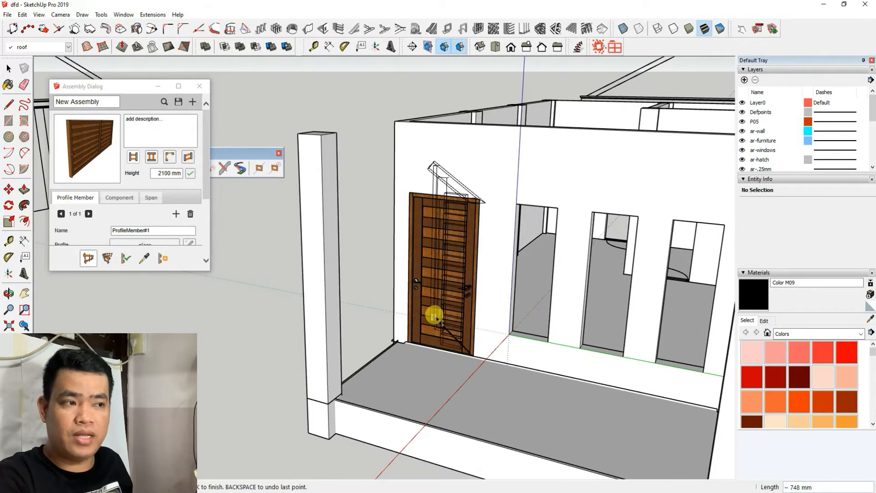
{"action": "scroll", "coordinate": [459, 280], "scroll_direction": "up", "scroll_amount": 3}
{"action": "mouse_move", "coordinate": [460, 281]}
{"action": "middle_mouse_down"}
{"action": "mouse_move", "coordinate": [485, 302]}
{"action": "mouse_move", "coordinate": [471, 288]}
{"action": "middle_mouse_up"}
{"action": "scroll", "coordinate": [434, 314], "scroll_direction": "up", "scroll_amount": 3}
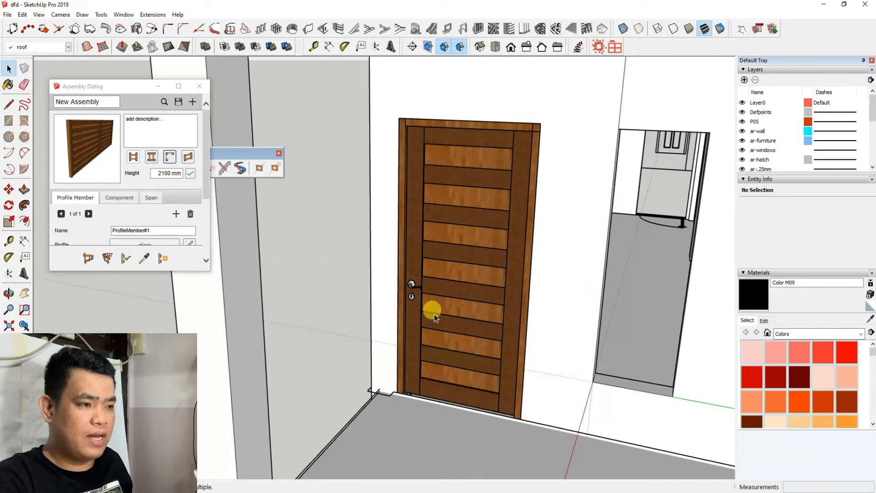
Step: Compare the placed main door with the floor-plan door swing and flip it along the group's green axis
{"action": "left_click", "coordinate": [445, 287]}
{"action": "middle_click_drag", "start_coordinate": [445, 287], "coordinate": [320, 411]}
{"action": "scroll", "coordinate": [284, 382], "scroll_direction": "down", "scroll_amount": 2}
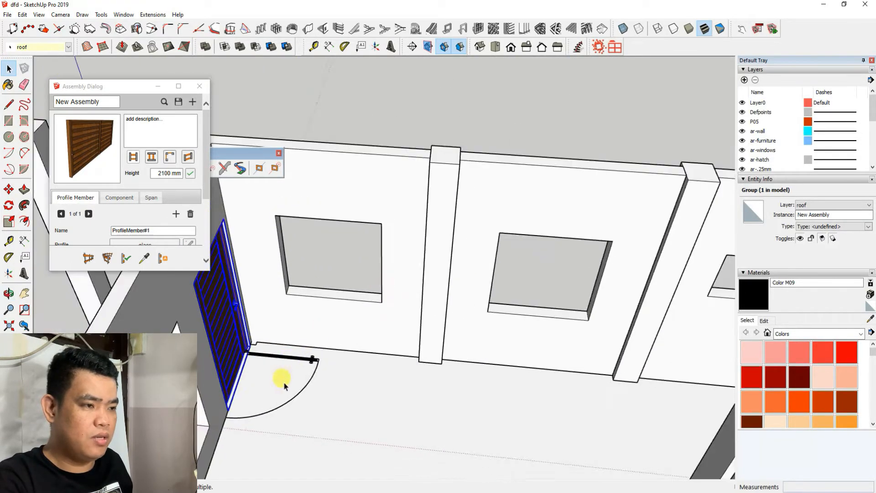
{"action": "middle_click_drag", "start_coordinate": [284, 382], "coordinate": [490, 280]}
{"action": "scroll", "coordinate": [490, 280], "scroll_direction": "up", "scroll_amount": 2}
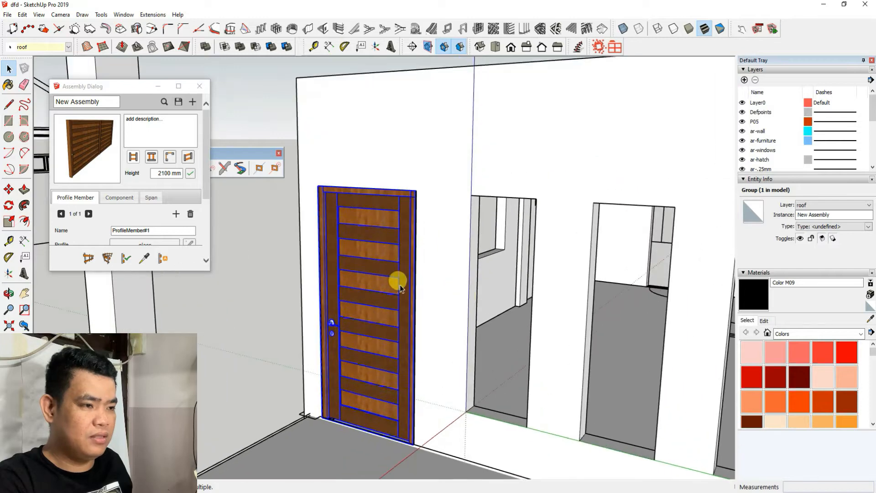
{"action": "scroll", "coordinate": [369, 292], "scroll_direction": "down", "scroll_amount": 1}
{"action": "right_click", "coordinate": [372, 287]}
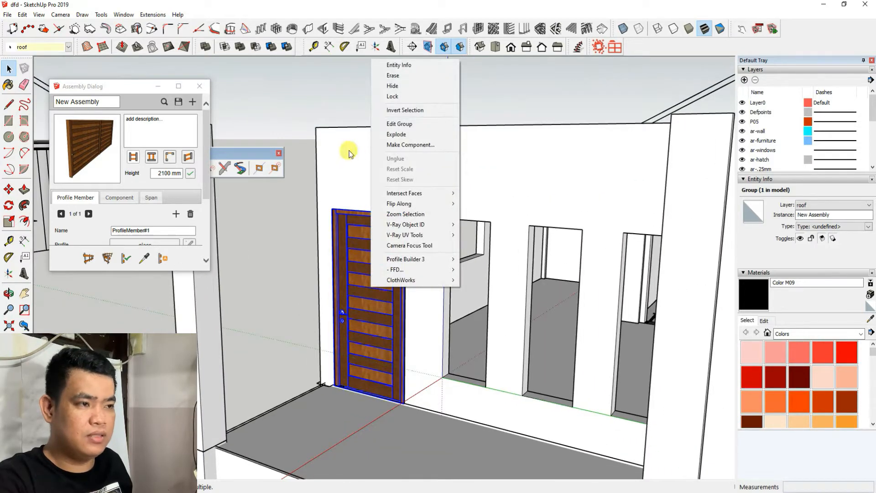
{"action": "left_click", "coordinate": [407, 204]}
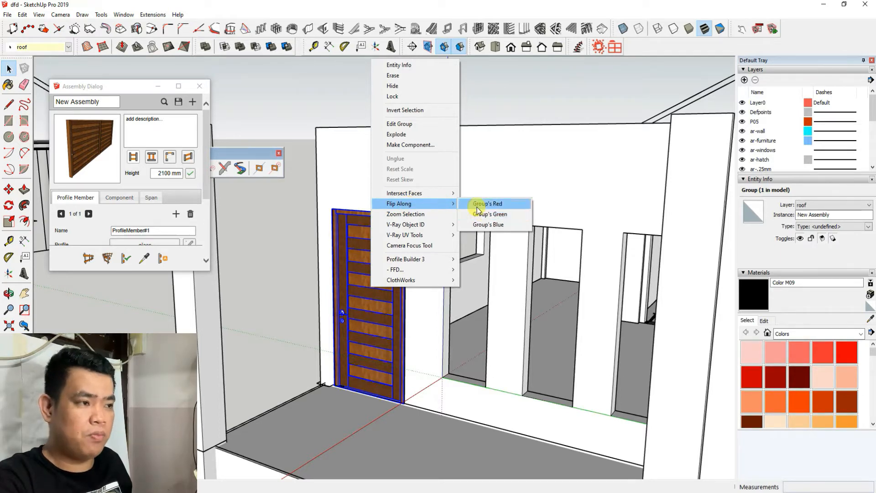
{"action": "left_click", "coordinate": [491, 215]}
Step: Examine the flipped main door from inside and outside the house against the door swing on the floor plan
{"action": "middle_click_drag", "start_coordinate": [349, 349], "coordinate": [121, 329]}
{"action": "scroll", "coordinate": [437, 415], "scroll_direction": "up", "scroll_amount": 3}
{"action": "scroll", "coordinate": [120, 330], "scroll_direction": "up", "scroll_amount": 3}
{"action": "scroll", "coordinate": [350, 415], "scroll_direction": "down", "scroll_amount": 2}
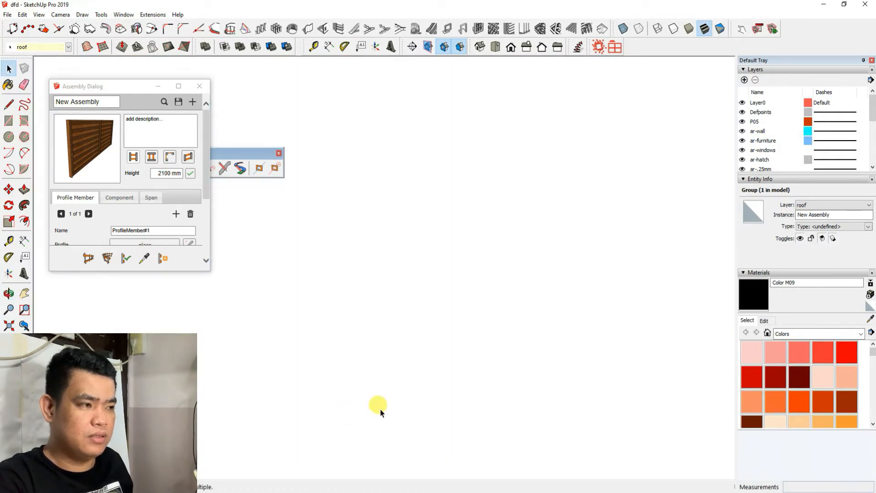
{"action": "scroll", "coordinate": [380, 409], "scroll_direction": "down", "scroll_amount": 4}
{"action": "middle_click_drag", "start_coordinate": [352, 256], "coordinate": [424, 289]}
{"action": "scroll", "coordinate": [423, 290], "scroll_direction": "down", "scroll_amount": 5}
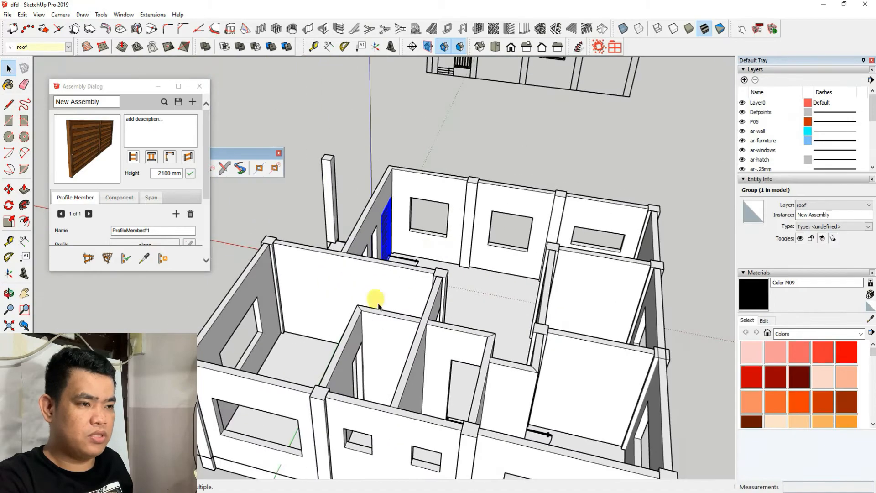
{"action": "scroll", "coordinate": [402, 237], "scroll_direction": "up", "scroll_amount": 5}
{"action": "middle_click_drag", "start_coordinate": [379, 307], "coordinate": [423, 311]}
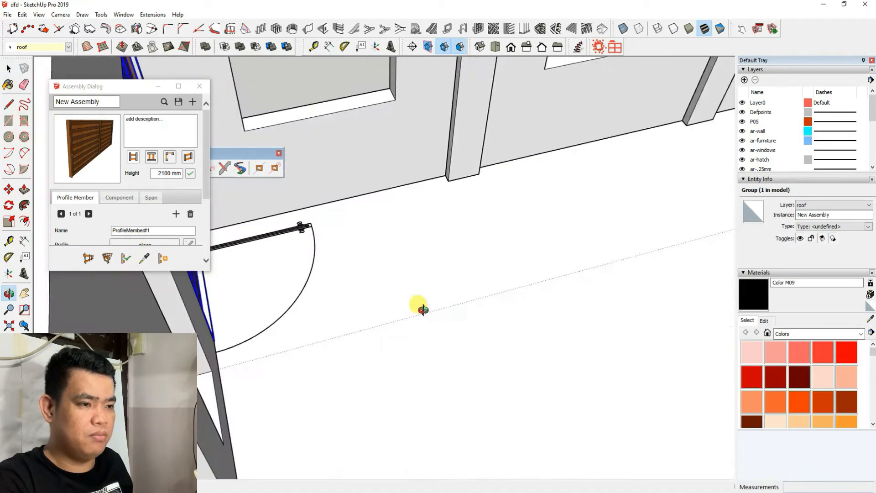
{"action": "scroll", "coordinate": [514, 315], "scroll_direction": "down", "scroll_amount": 5}
{"action": "key", "text": "space"}
{"action": "scroll", "coordinate": [303, 234], "scroll_direction": "down", "scroll_amount": 5}
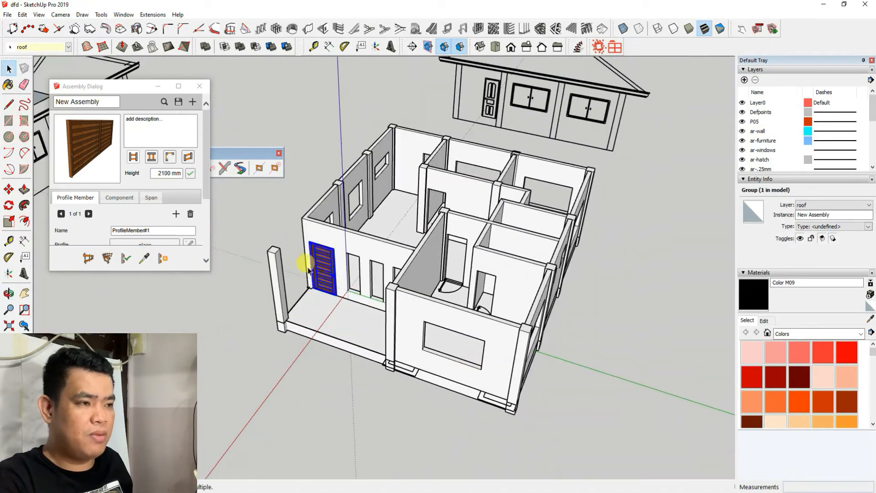
Step: Start building an assembly for the interior openings and load "bedroom door" from the library, dismissing the message
{"action": "scroll", "coordinate": [430, 177], "scroll_direction": "up", "scroll_amount": 5}
{"action": "middle_click_drag", "start_coordinate": [431, 177], "coordinate": [543, 302]}
{"action": "scroll", "coordinate": [538, 162], "scroll_direction": "up", "scroll_amount": 3}
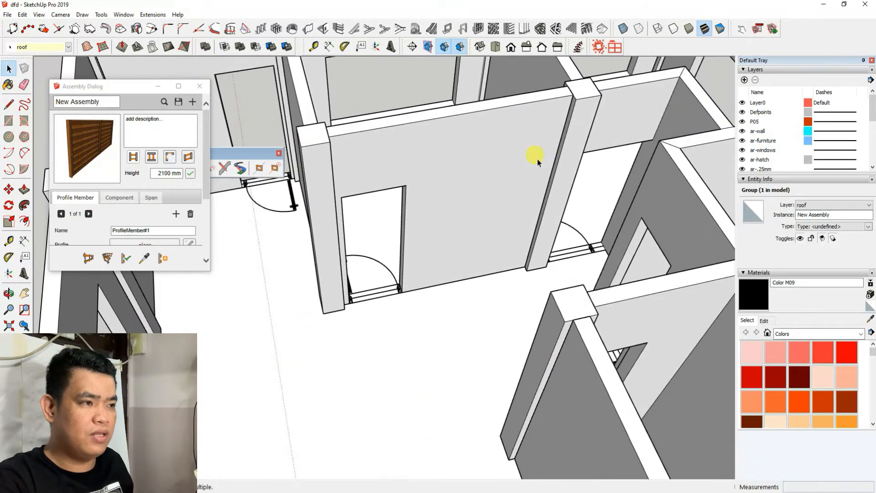
{"action": "scroll", "coordinate": [425, 254], "scroll_direction": "down", "scroll_amount": 6}
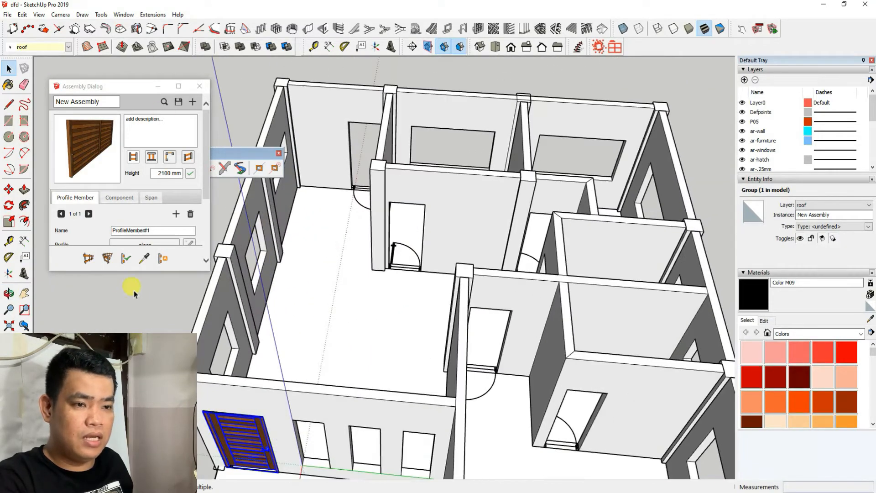
{"action": "left_click", "coordinate": [91, 264]}
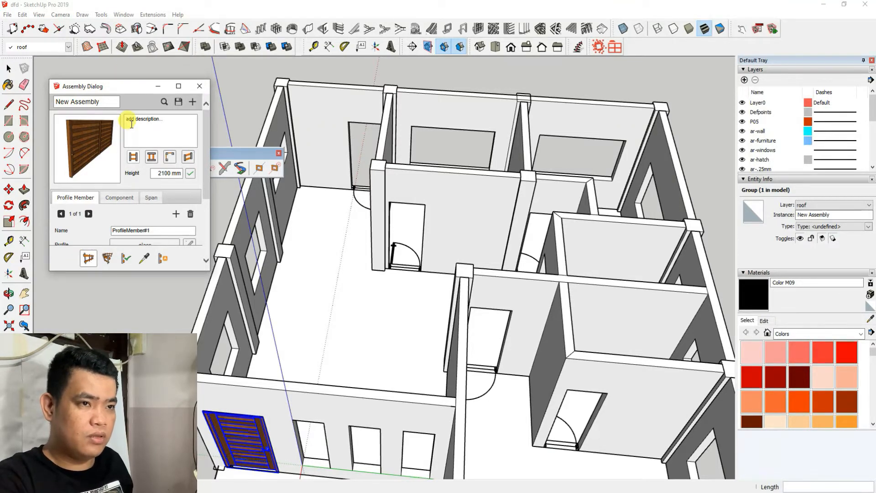
{"action": "left_click", "coordinate": [163, 102]}
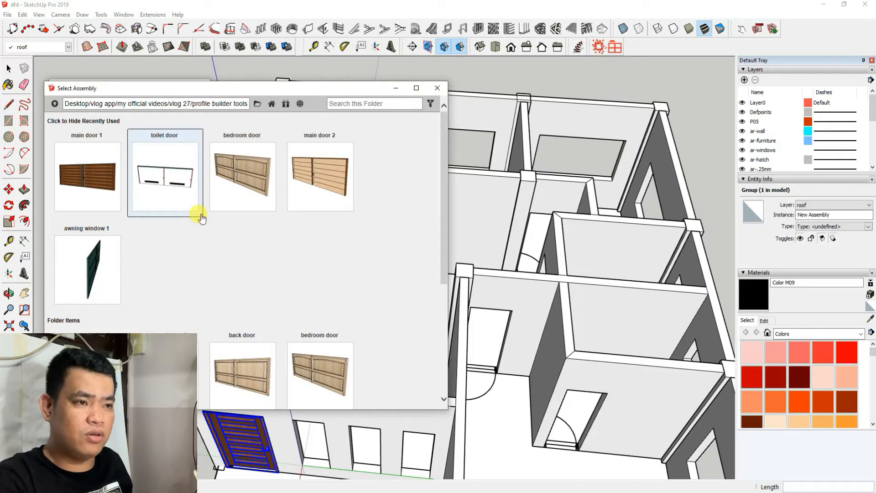
{"action": "double_click", "coordinate": [245, 165]}
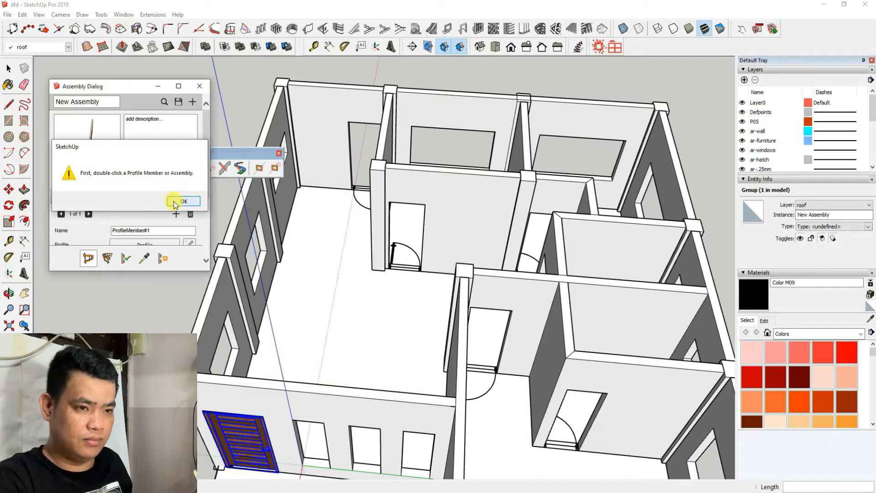
{"action": "left_click", "coordinate": [182, 201]}
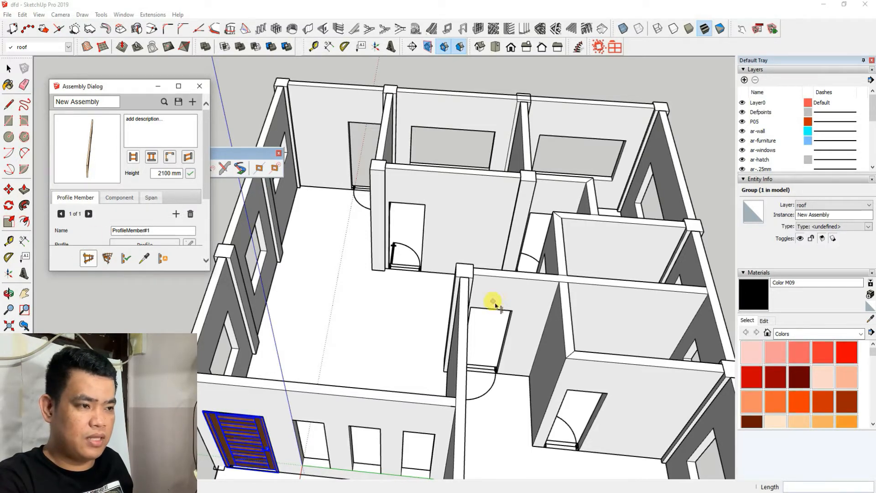
Step: Place the bedroom door assembly between the bottom corners of the bedroom opening beside the interior column
{"action": "scroll", "coordinate": [496, 304], "scroll_direction": "up", "scroll_amount": 8}
{"action": "left_click", "coordinate": [351, 309]}
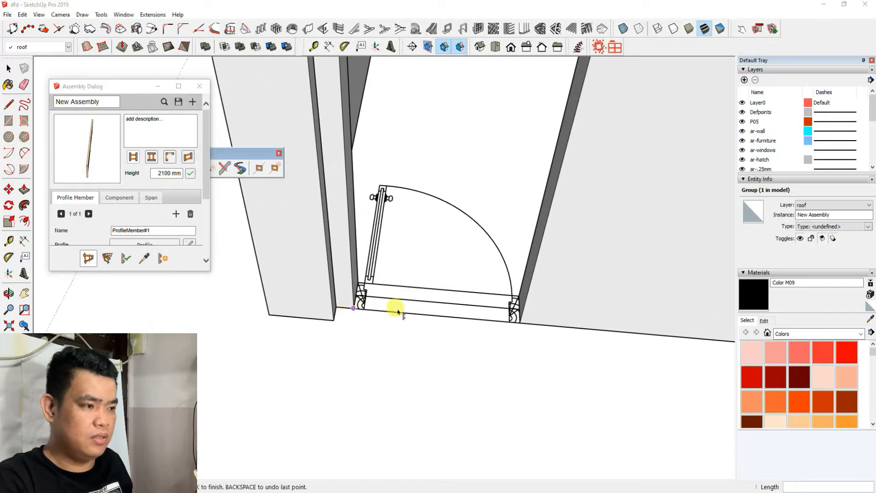
{"action": "left_click", "coordinate": [517, 327]}
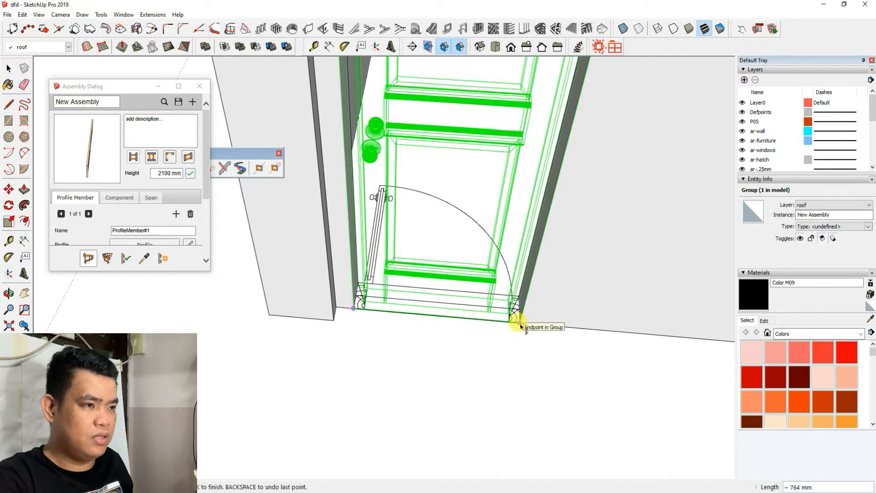
{"action": "double_click", "coordinate": [520, 323]}
{"action": "scroll", "coordinate": [347, 282], "scroll_direction": "down", "scroll_amount": 5}
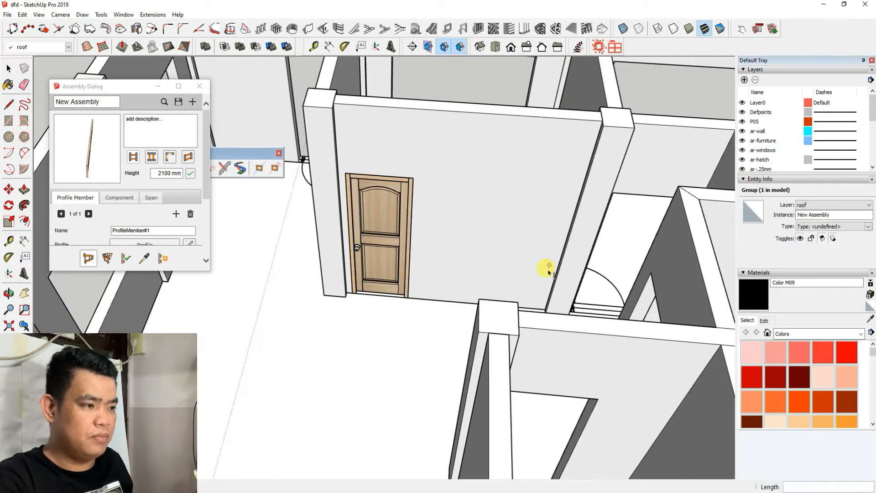
Step: Place the bedroom door assembly between the column-side bottom corner and the floor-plan jamb in the opening at the hallway end
{"action": "middle_click_drag", "start_coordinate": [549, 273], "coordinate": [458, 365]}
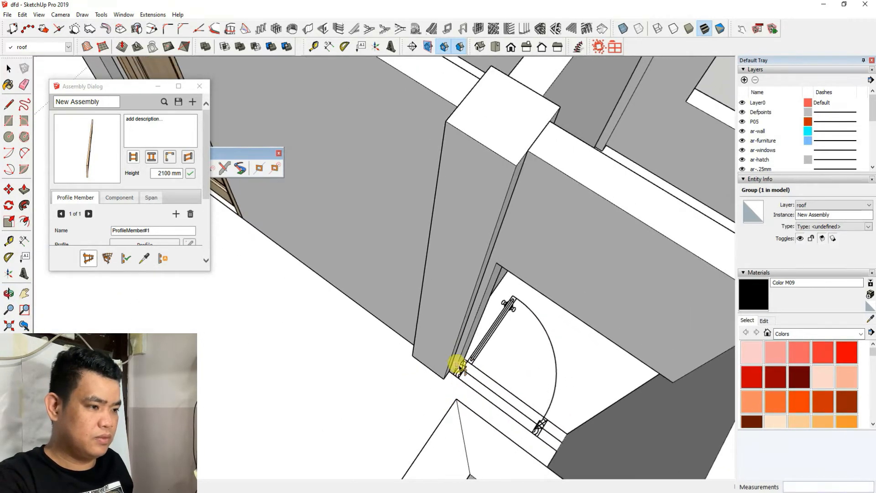
{"action": "left_click", "coordinate": [454, 373]}
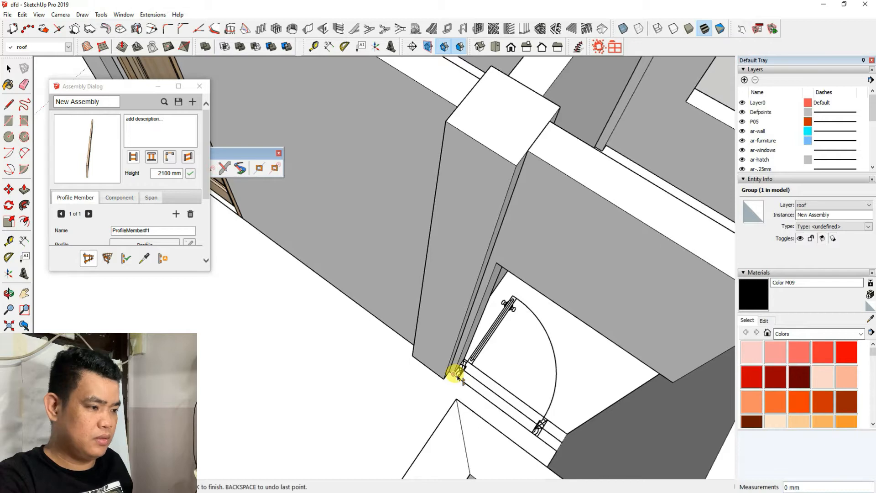
{"action": "double_click", "coordinate": [537, 435]}
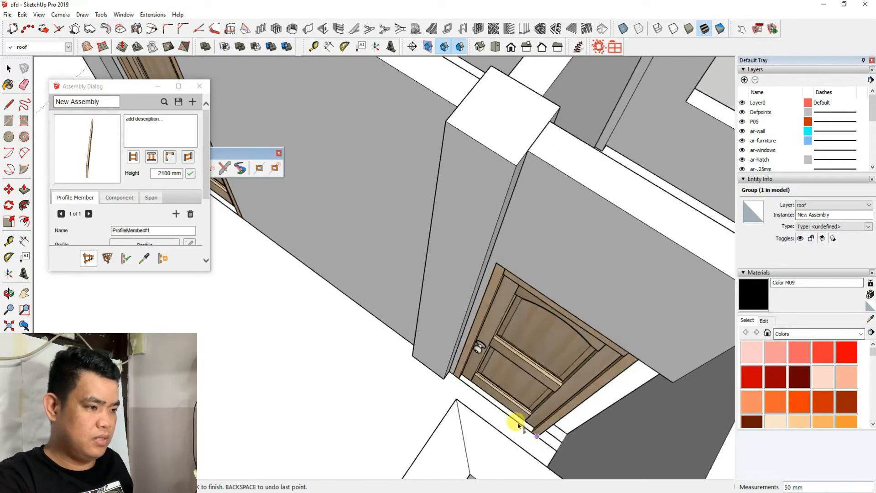
{"action": "scroll", "coordinate": [397, 299], "scroll_direction": "down", "scroll_amount": 3}
{"action": "middle_click_drag", "start_coordinate": [396, 302], "coordinate": [630, 196]}
{"action": "scroll", "coordinate": [630, 181], "scroll_direction": "up", "scroll_amount": 3}
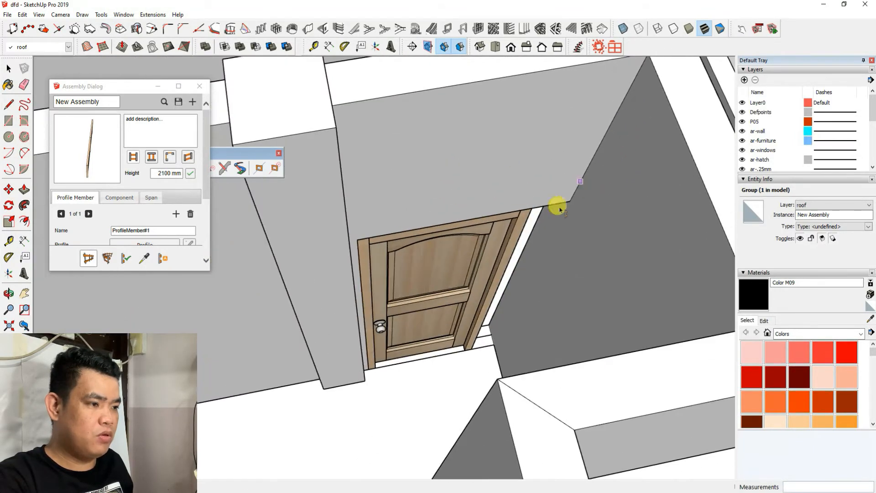
{"action": "middle_click_drag", "start_coordinate": [560, 210], "coordinate": [280, 254]}
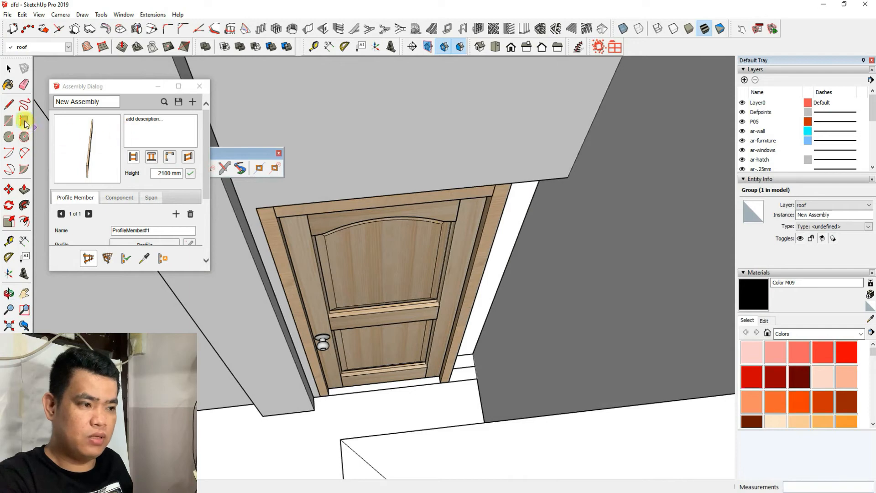
Step: Draw a rectangle about 171 by 150 mm on the floor gap between the placed door frame and the adjacent wall
{"action": "left_click", "coordinate": [9, 121]}
{"action": "scroll", "coordinate": [489, 356], "scroll_direction": "up", "scroll_amount": 5}
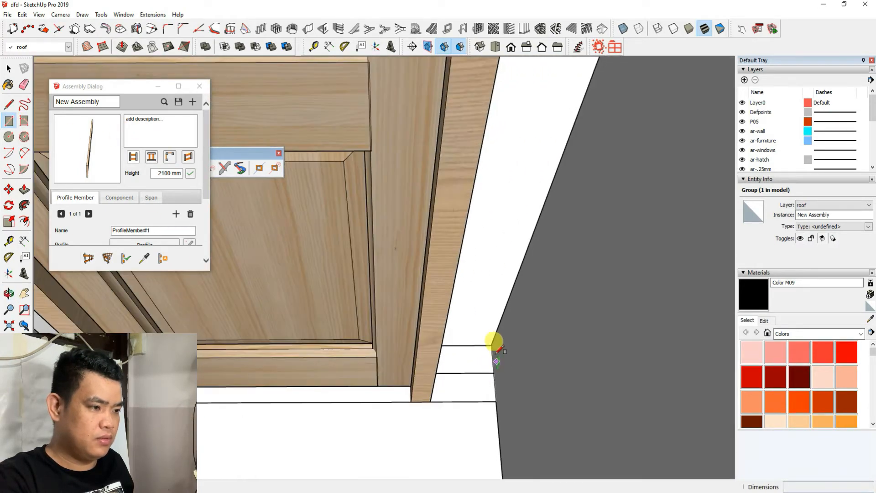
{"action": "left_click", "coordinate": [491, 344]}
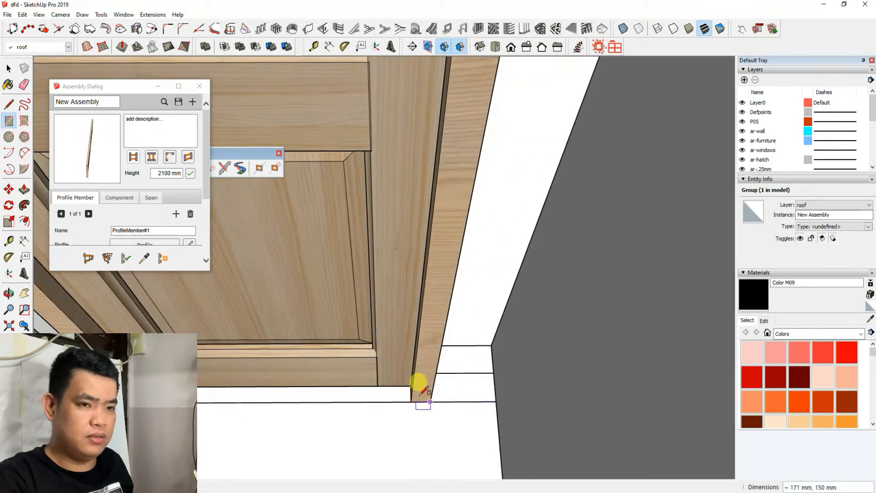
Step: Push/Pull the gap rectangle up to the underside of the wall above the opening to close the space beside the door
{"action": "left_click", "coordinate": [24, 189]}
{"action": "left_click", "coordinate": [470, 387]}
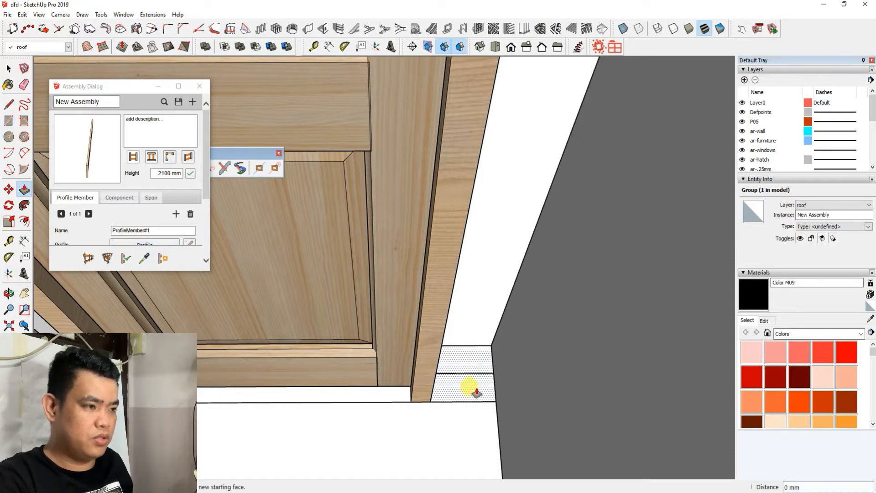
{"action": "scroll", "coordinate": [483, 282], "scroll_direction": "down", "scroll_amount": 2}
{"action": "scroll", "coordinate": [477, 280], "scroll_direction": "down", "scroll_amount": 2}
{"action": "scroll", "coordinate": [450, 320], "scroll_direction": "down", "scroll_amount": 5}
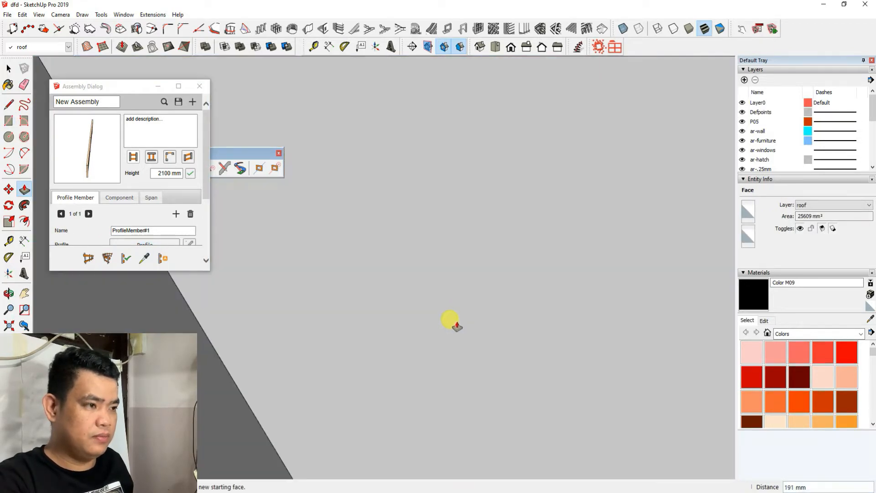
{"action": "scroll", "coordinate": [451, 320], "scroll_direction": "down", "scroll_amount": 5}
{"action": "scroll", "coordinate": [484, 256], "scroll_direction": "up", "scroll_amount": 5}
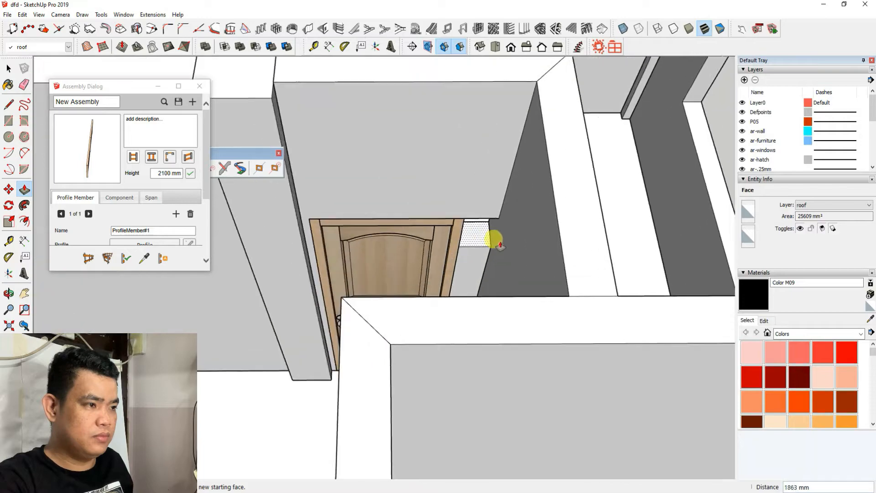
{"action": "left_click", "coordinate": [500, 213]}
{"action": "scroll", "coordinate": [450, 247], "scroll_direction": "down", "scroll_amount": 5}
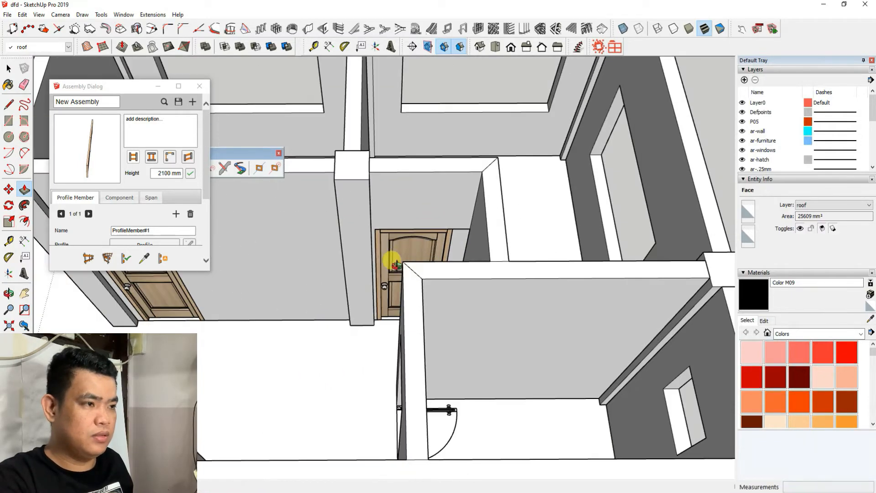
{"action": "middle_click_drag", "start_coordinate": [397, 264], "coordinate": [499, 226]}
{"action": "scroll", "coordinate": [473, 87], "scroll_direction": "up", "scroll_amount": 3}
{"action": "left_click", "coordinate": [8, 69]}
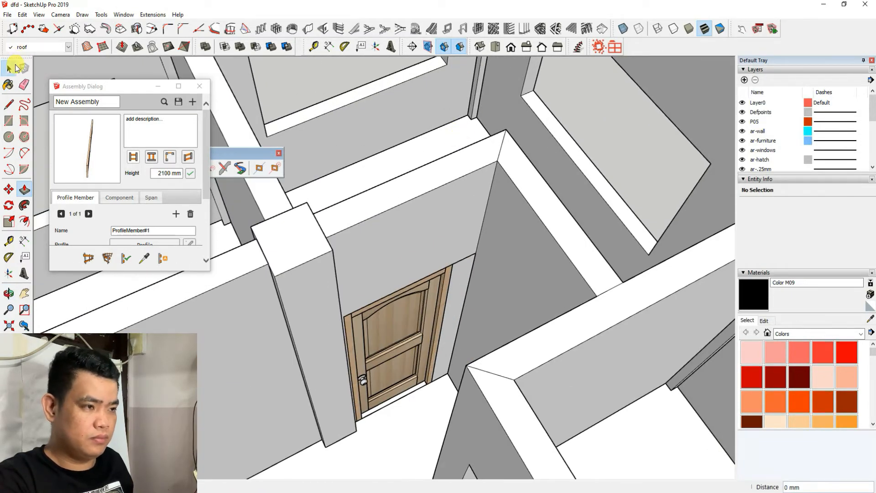
Step: Build another bedroom door assembly between the bottom corners of the opening beside the column in the neighbouring room
{"action": "scroll", "coordinate": [379, 172], "scroll_direction": "down", "scroll_amount": 5}
{"action": "scroll", "coordinate": [431, 235], "scroll_direction": "up", "scroll_amount": 3}
{"action": "middle_click_drag", "start_coordinate": [431, 235], "coordinate": [332, 364]}
{"action": "scroll", "coordinate": [386, 194], "scroll_direction": "down", "scroll_amount": 2}
{"action": "scroll", "coordinate": [387, 298], "scroll_direction": "down", "scroll_amount": 2}
{"action": "scroll", "coordinate": [310, 406], "scroll_direction": "up", "scroll_amount": 2}
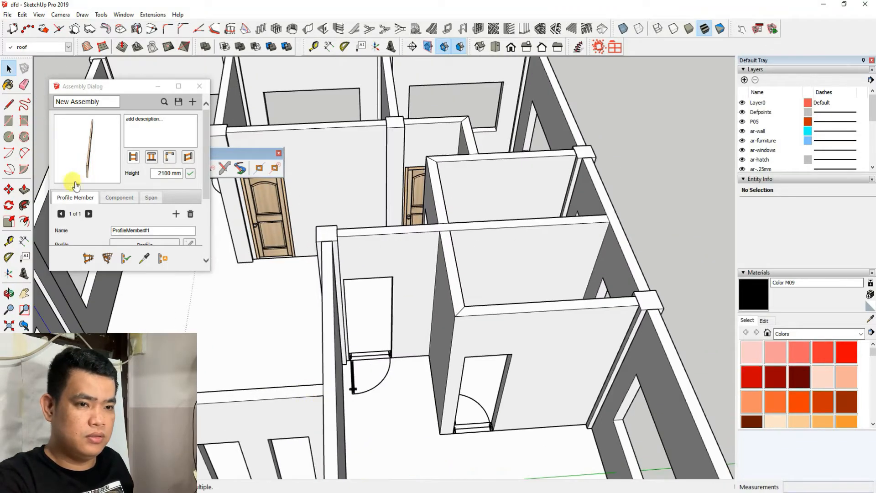
{"action": "left_click", "coordinate": [88, 258]}
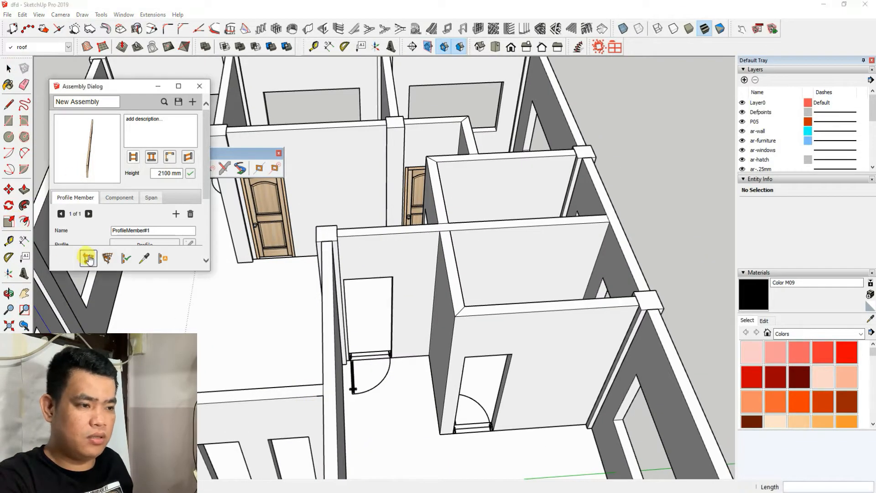
{"action": "scroll", "coordinate": [384, 352], "scroll_direction": "up", "scroll_amount": 3}
{"action": "scroll", "coordinate": [329, 396], "scroll_direction": "up", "scroll_amount": 3}
{"action": "scroll", "coordinate": [329, 396], "scroll_direction": "up", "scroll_amount": 1}
{"action": "left_click", "coordinate": [308, 367]}
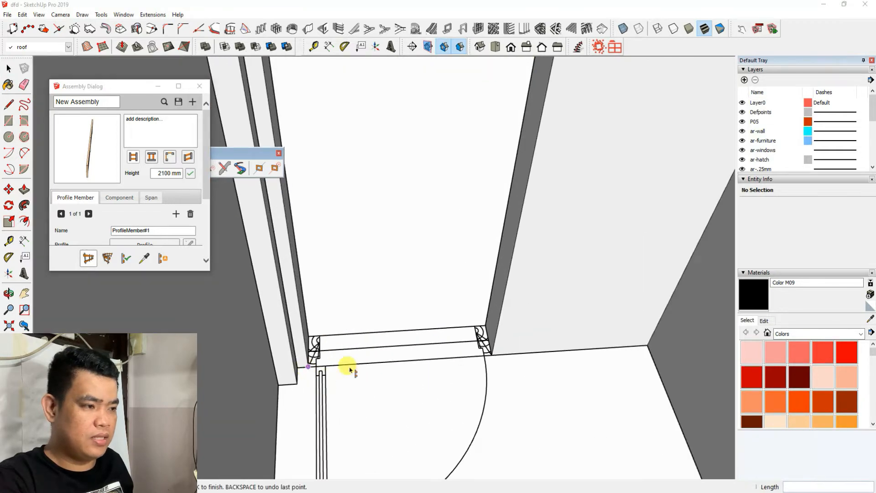
{"action": "left_click", "coordinate": [373, 362]}
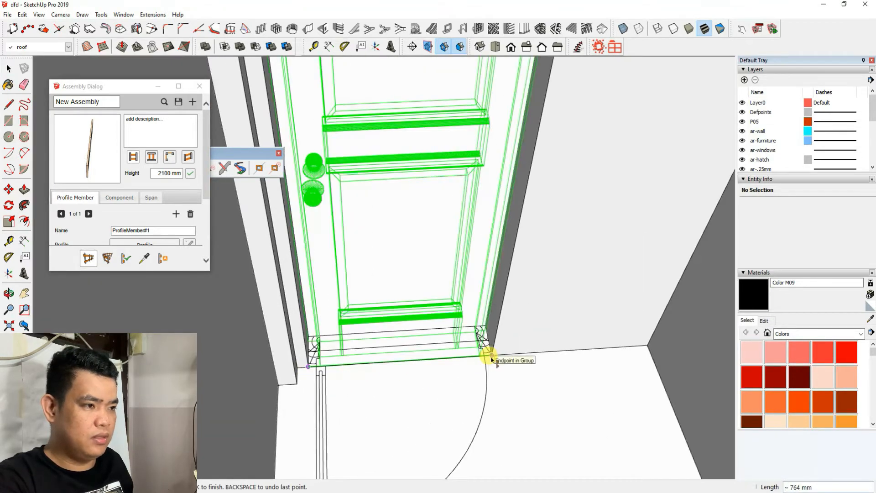
{"action": "double_click", "coordinate": [492, 358]}
{"action": "scroll", "coordinate": [484, 343], "scroll_direction": "down", "scroll_amount": 4}
{"action": "middle_click_drag", "start_coordinate": [465, 346], "coordinate": [399, 314]}
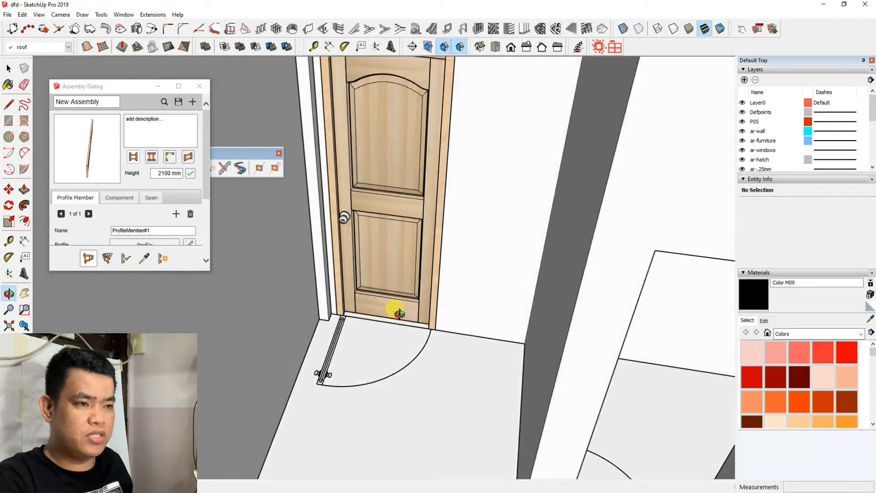
Step: Compare the newly placed bedroom door with its floor-plan swing and flip it along the group's green axis
{"action": "scroll", "coordinate": [354, 248], "scroll_direction": "up", "scroll_amount": 2}
{"action": "left_click", "coordinate": [8, 68]}
{"action": "scroll", "coordinate": [358, 261], "scroll_direction": "up", "scroll_amount": 3}
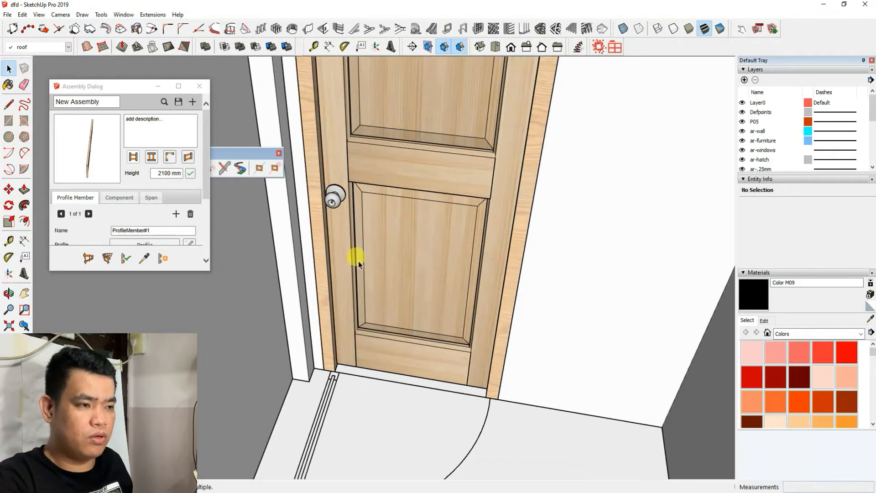
{"action": "scroll", "coordinate": [358, 261], "scroll_direction": "down", "scroll_amount": 2}
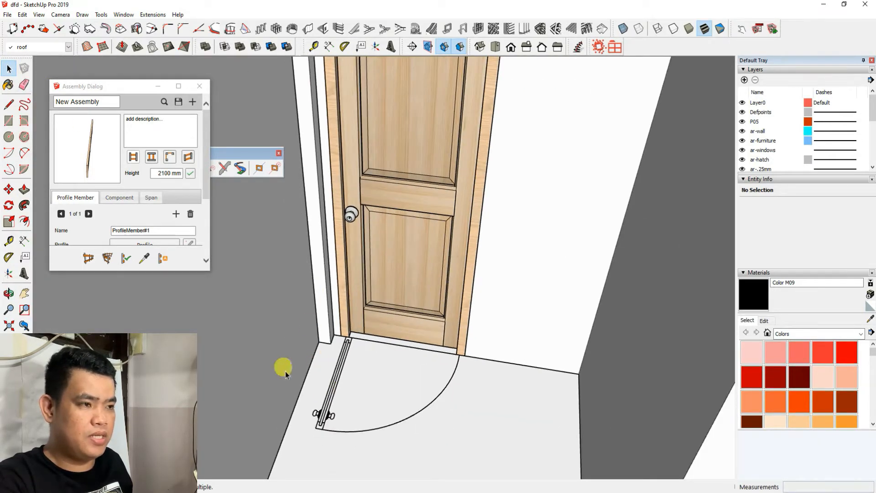
{"action": "scroll", "coordinate": [416, 215], "scroll_direction": "up", "scroll_amount": 2}
{"action": "left_click", "coordinate": [417, 209]}
{"action": "right_click", "coordinate": [416, 209]}
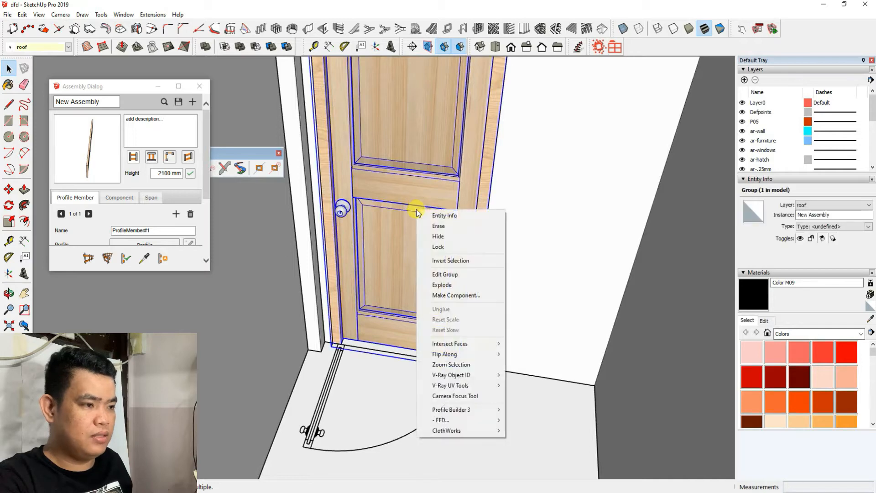
{"action": "mouse_move", "coordinate": [450, 355]}
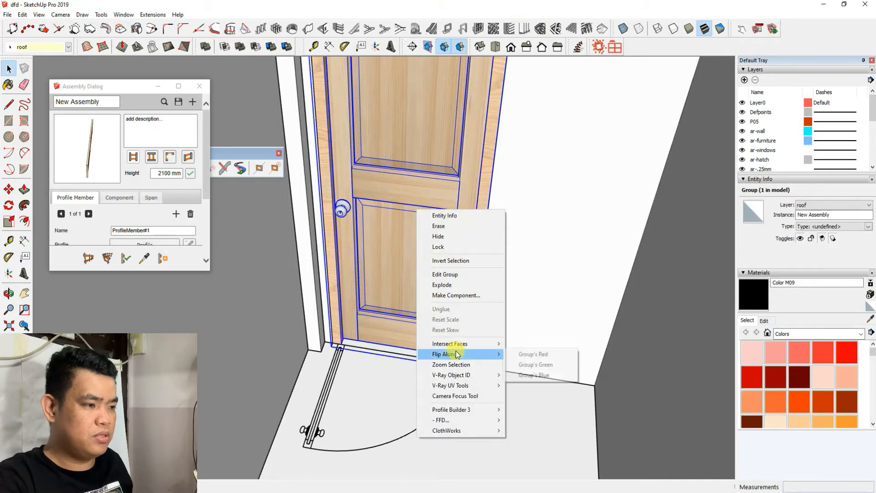
{"action": "left_click", "coordinate": [536, 366]}
{"action": "scroll", "coordinate": [502, 289], "scroll_direction": "down", "scroll_amount": 6}
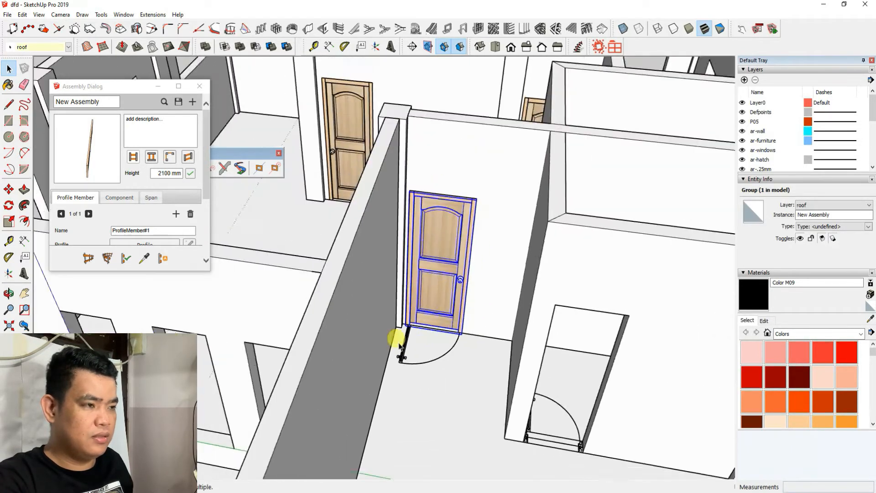
Step: Flip the bedroom door beside the filled wall gap at the hallway end along the group's green axis
{"action": "scroll", "coordinate": [496, 206], "scroll_direction": "up", "scroll_amount": 10}
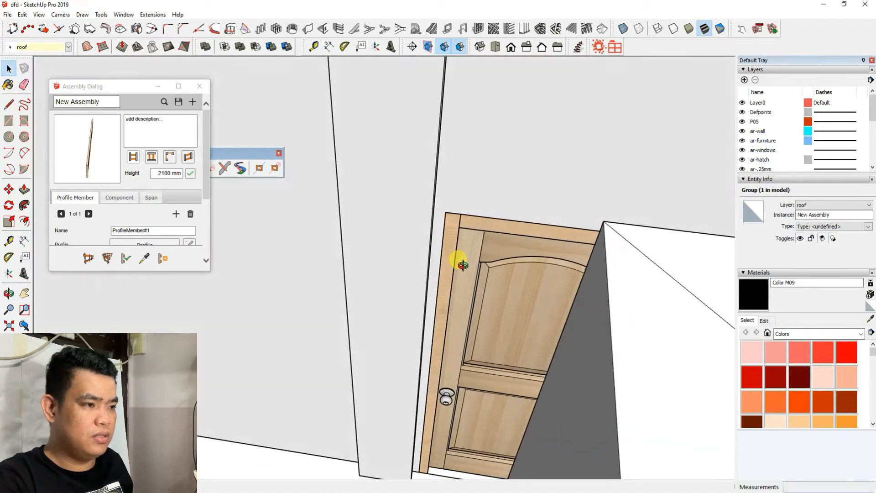
{"action": "middle_click_drag", "start_coordinate": [462, 265], "coordinate": [509, 231]}
{"action": "left_click", "coordinate": [501, 243]}
{"action": "right_click", "coordinate": [501, 250]}
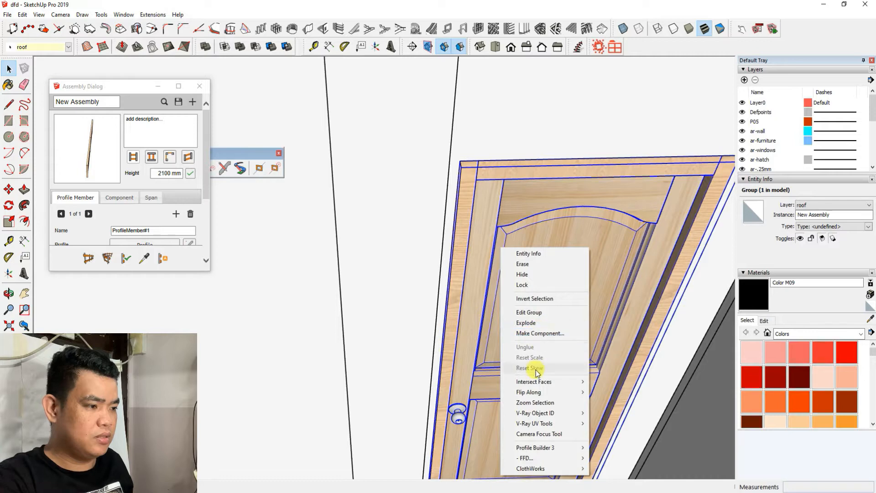
{"action": "left_click", "coordinate": [626, 403]}
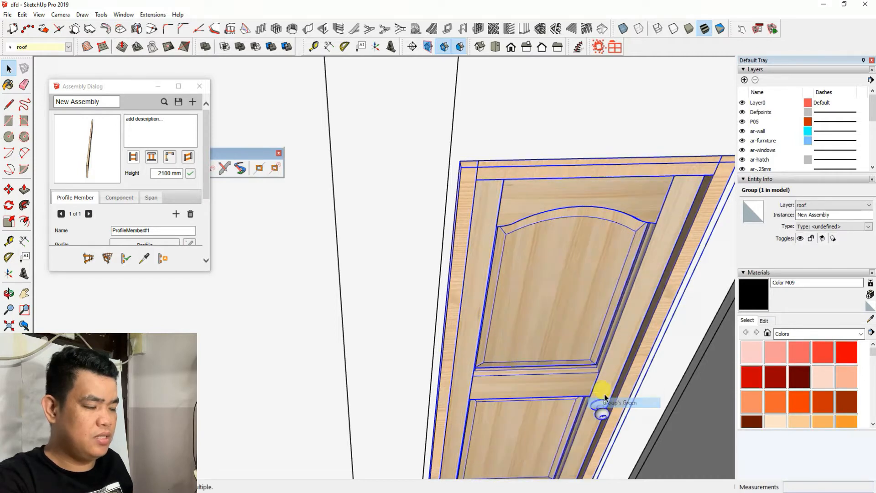
{"action": "middle_click_drag", "start_coordinate": [600, 405], "coordinate": [431, 300]}
Step: Flip the first bedroom door, on the long wall between the two columns, along the group's green axis
{"action": "scroll", "coordinate": [609, 236], "scroll_direction": "down", "scroll_amount": 5}
{"action": "scroll", "coordinate": [431, 301], "scroll_direction": "up", "scroll_amount": 5}
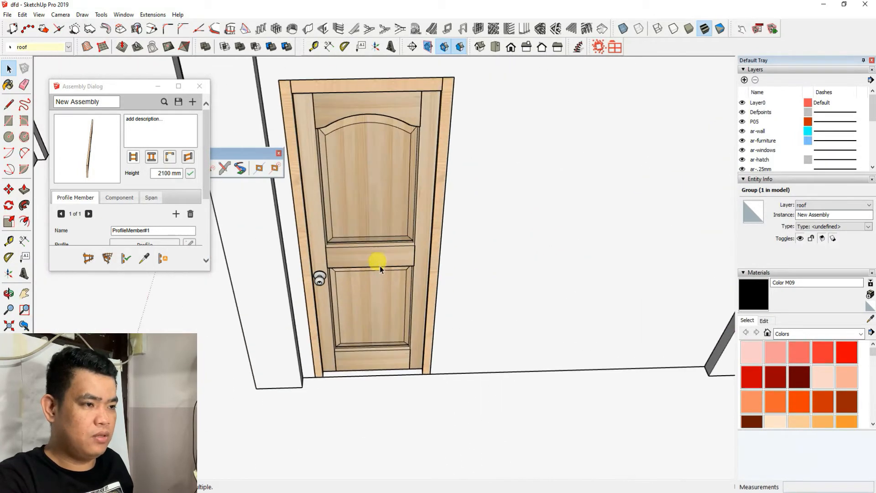
{"action": "right_click", "coordinate": [381, 264]}
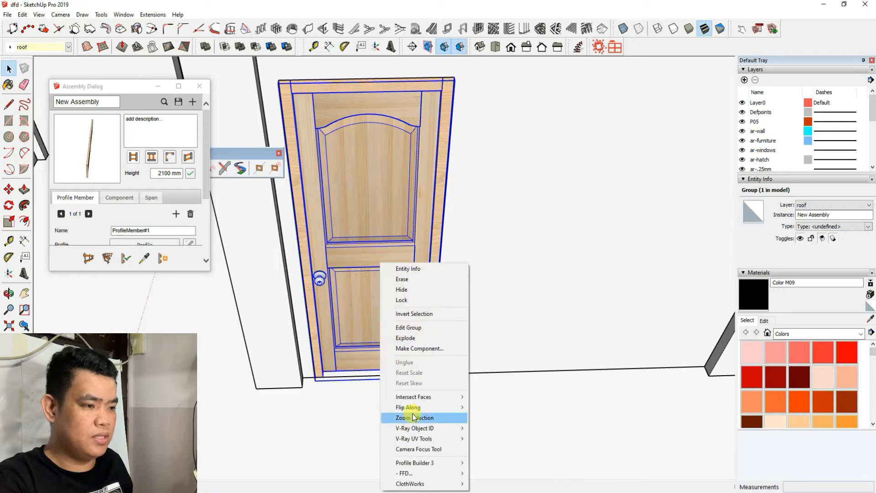
{"action": "mouse_move", "coordinate": [416, 409]}
{"action": "left_click", "coordinate": [521, 427]}
{"action": "scroll", "coordinate": [368, 251], "scroll_direction": "down", "scroll_amount": 5}
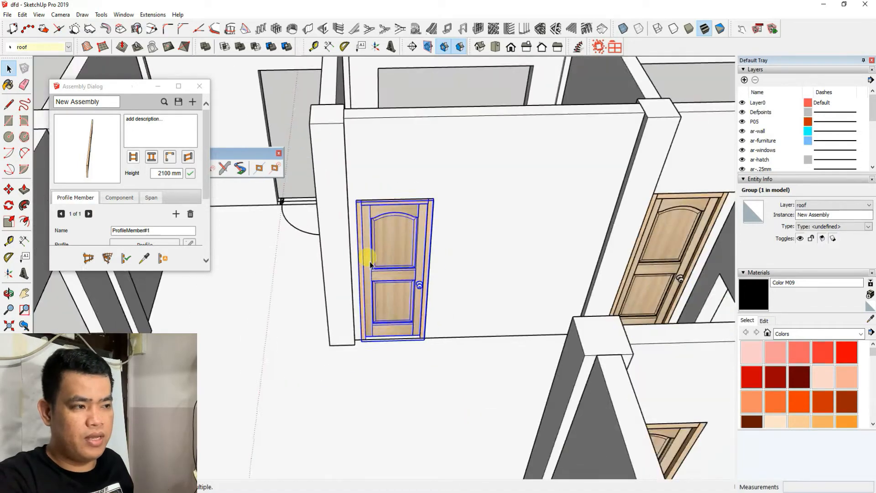
Step: Load the "toilet door" assembly from the profile builder tools folder of the assembly library
{"action": "middle_click_drag", "start_coordinate": [334, 343], "coordinate": [571, 283]}
{"action": "left_click", "coordinate": [163, 102]}
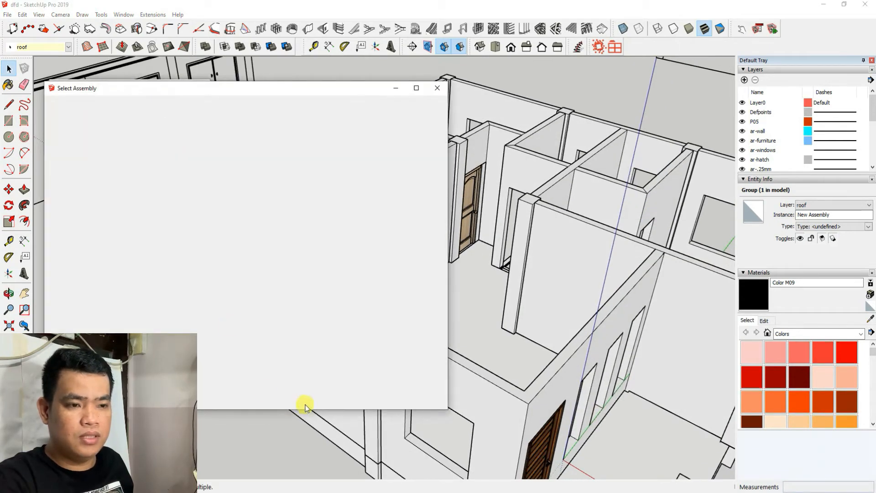
{"action": "scroll", "coordinate": [181, 299], "scroll_direction": "down", "scroll_amount": 5}
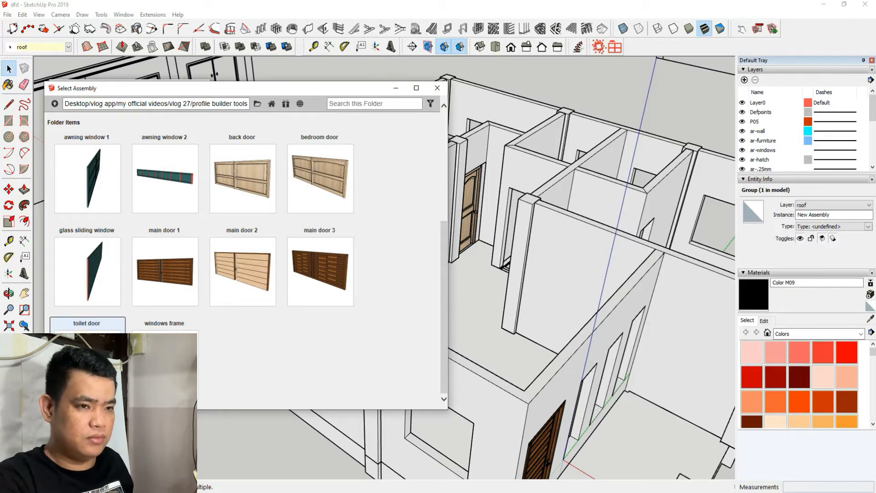
{"action": "double_click", "coordinate": [86, 329]}
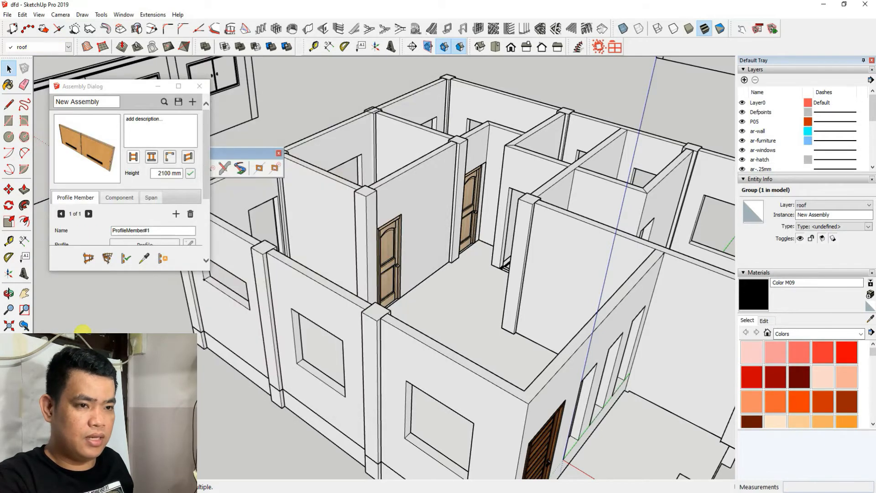
Step: Build the toilet door assembly between the bottom corners of the narrow hallway opening between the bedroom doors
{"action": "left_click", "coordinate": [89, 259]}
{"action": "scroll", "coordinate": [514, 317], "scroll_direction": "up", "scroll_amount": 10}
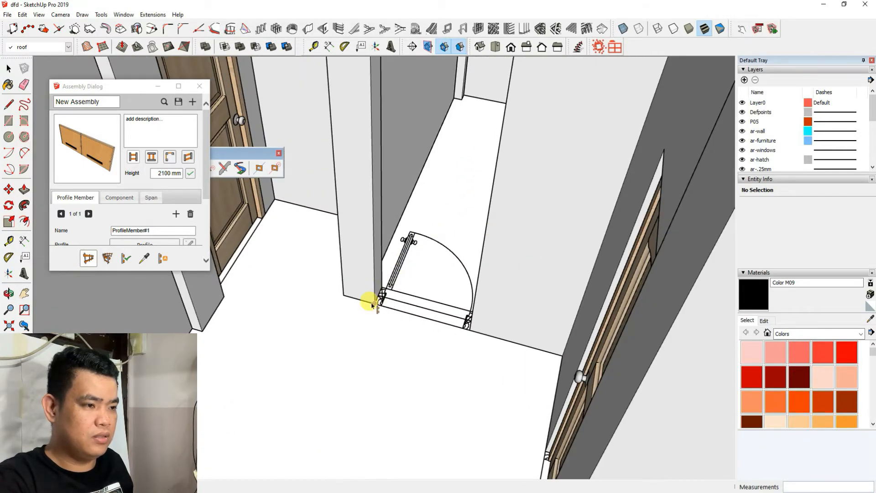
{"action": "left_click", "coordinate": [374, 304]}
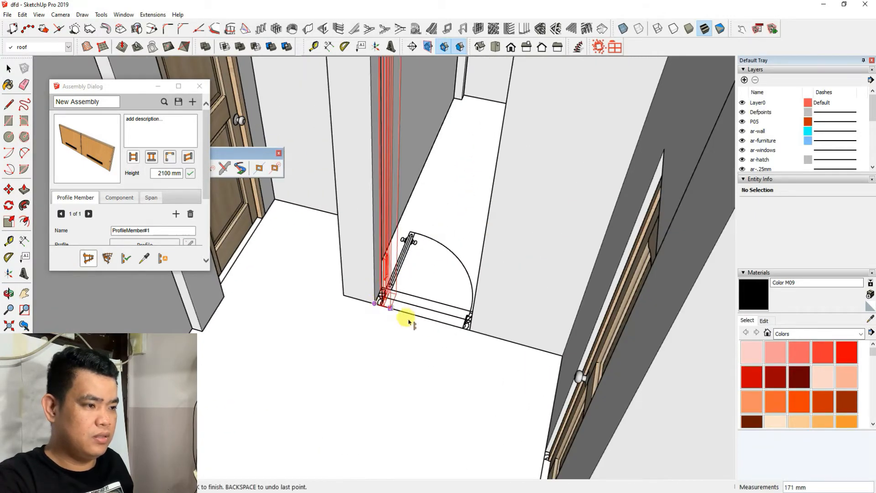
{"action": "left_click", "coordinate": [398, 310]}
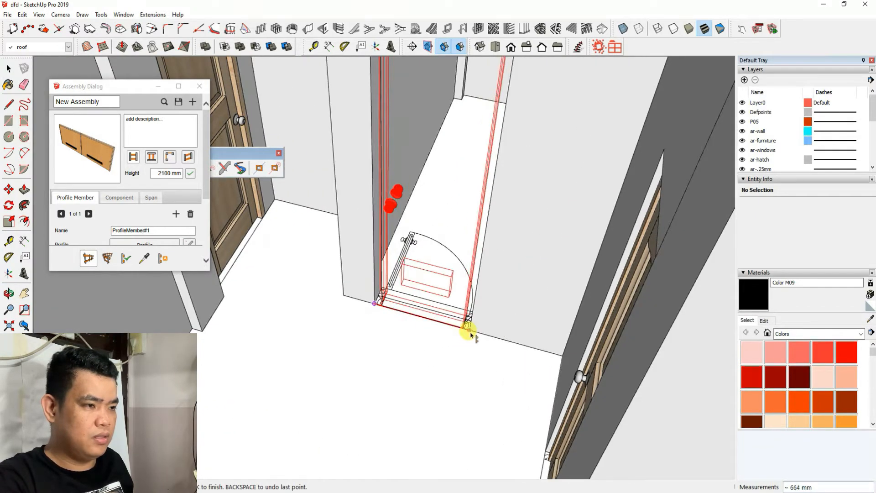
{"action": "double_click", "coordinate": [466, 335]}
{"action": "middle_click_drag", "start_coordinate": [465, 335], "coordinate": [384, 277]}
{"action": "scroll", "coordinate": [385, 277], "scroll_direction": "down", "scroll_amount": 5}
{"action": "mouse_move", "coordinate": [497, 303]}
{"action": "middle_mouse_down"}
{"action": "mouse_move", "coordinate": [352, 314]}
{"action": "mouse_move", "coordinate": [452, 430]}
{"action": "middle_mouse_up"}
{"action": "scroll", "coordinate": [441, 406], "scroll_direction": "up", "scroll_amount": 4}
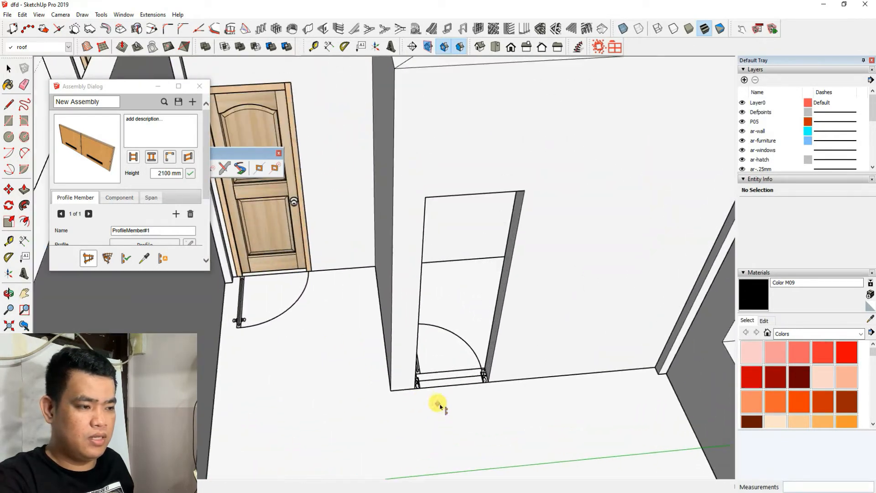
Step: Build the toilet door assembly between the bottom corners of the toilet opening inside the bedroom
{"action": "left_click", "coordinate": [414, 390]}
{"action": "double_click", "coordinate": [490, 385]}
{"action": "scroll", "coordinate": [476, 364], "scroll_direction": "down", "scroll_amount": 3}
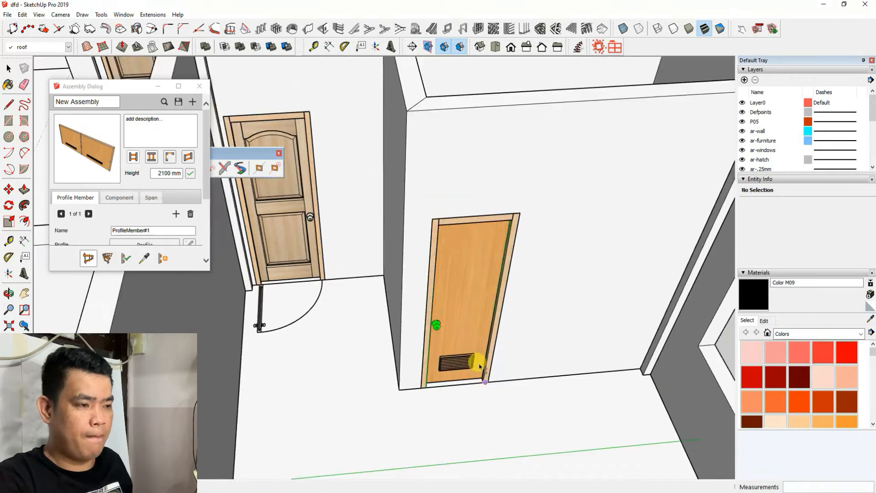
Step: Flip the hallway toilet door along the group's green axis
{"action": "middle_click_drag", "start_coordinate": [475, 364], "coordinate": [160, 397]}
{"action": "middle_click_drag", "start_coordinate": [182, 429], "coordinate": [583, 370]}
{"action": "scroll", "coordinate": [430, 193], "scroll_direction": "up", "scroll_amount": 2}
{"action": "scroll", "coordinate": [430, 194], "scroll_direction": "down", "scroll_amount": 5}
{"action": "middle_click_drag", "start_coordinate": [417, 227], "coordinate": [544, 171]}
{"action": "scroll", "coordinate": [360, 195], "scroll_direction": "up", "scroll_amount": 4}
{"action": "scroll", "coordinate": [363, 198], "scroll_direction": "up", "scroll_amount": 2}
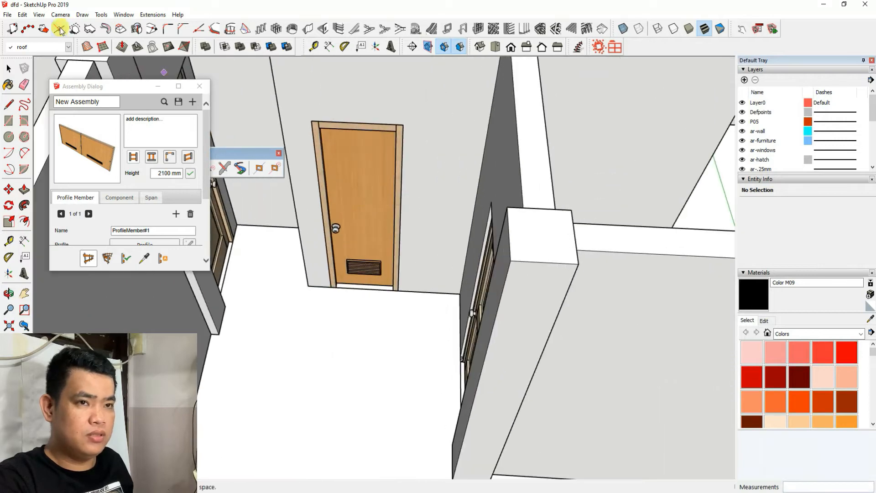
{"action": "left_click", "coordinate": [16, 70]}
{"action": "right_click", "coordinate": [368, 196]}
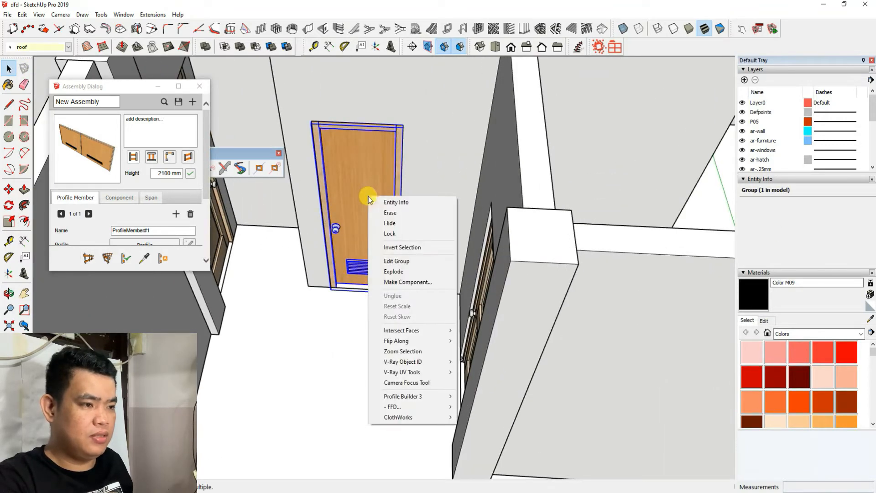
{"action": "mouse_move", "coordinate": [398, 341]}
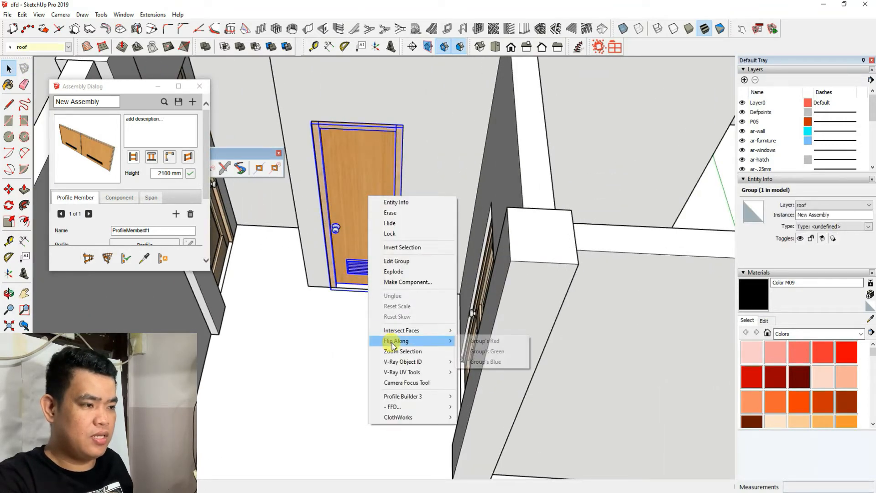
{"action": "left_click", "coordinate": [481, 351]}
Step: Flip the toilet door inside the bedroom along the group's green axis
{"action": "scroll", "coordinate": [323, 280], "scroll_direction": "down", "scroll_amount": 5}
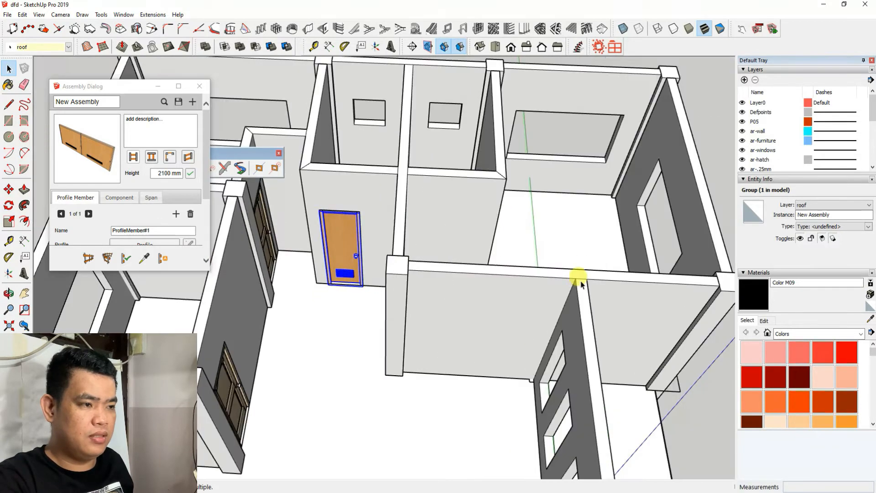
{"action": "middle_click_drag", "start_coordinate": [581, 280], "coordinate": [192, 300]}
{"action": "scroll", "coordinate": [446, 376], "scroll_direction": "up", "scroll_amount": 3}
{"action": "left_click", "coordinate": [422, 319]}
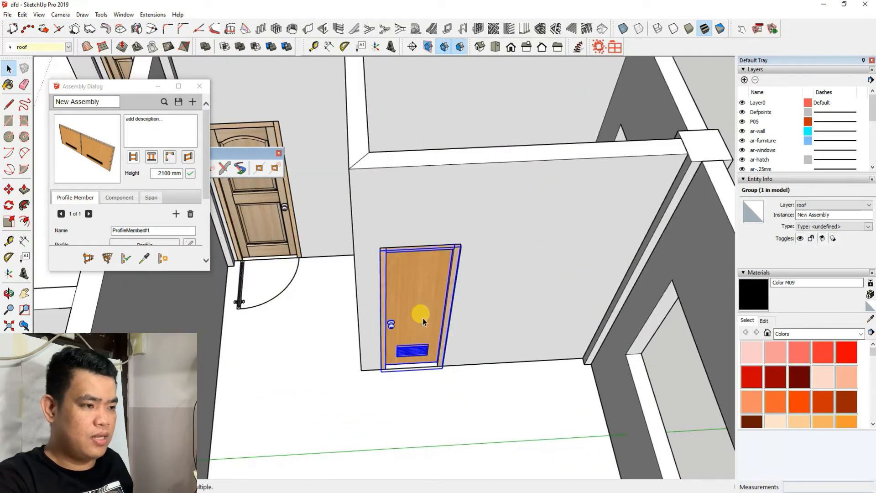
{"action": "right_click", "coordinate": [422, 319]}
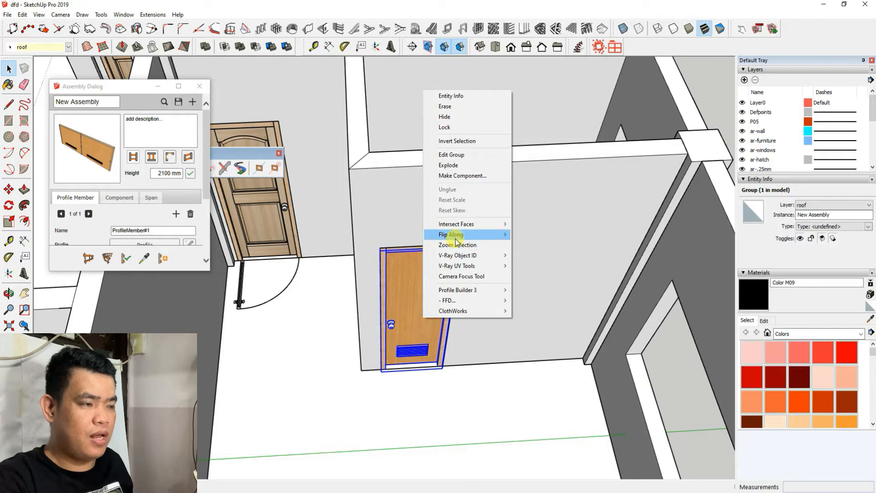
{"action": "mouse_move", "coordinate": [456, 238]}
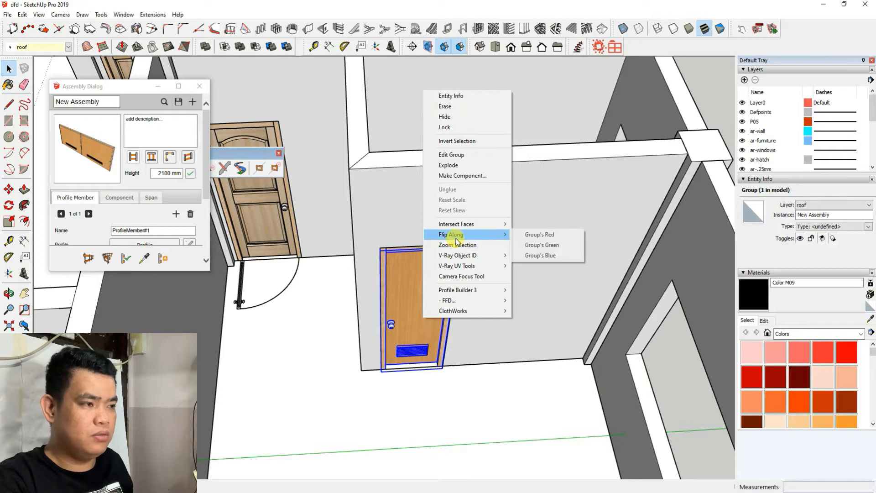
{"action": "left_click", "coordinate": [549, 247]}
{"action": "middle_click_drag", "start_coordinate": [365, 303], "coordinate": [729, 361]}
{"action": "scroll", "coordinate": [505, 289], "scroll_direction": "up", "scroll_amount": 3}
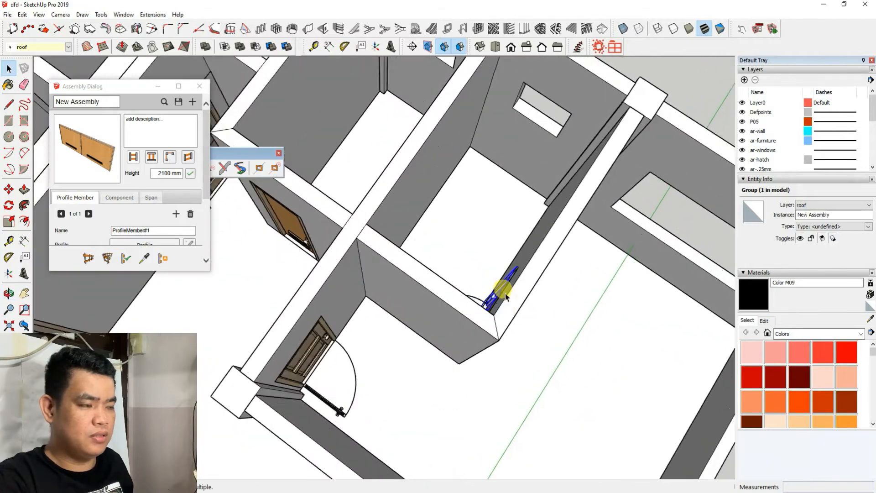
Step: Load the "back door" assembly from the profile builder tools folder for the rear exterior door opening
{"action": "scroll", "coordinate": [515, 299], "scroll_direction": "down", "scroll_amount": 2}
{"action": "scroll", "coordinate": [515, 299], "scroll_direction": "down", "scroll_amount": 2}
{"action": "middle_click_drag", "start_coordinate": [515, 299], "coordinate": [435, 160]}
{"action": "scroll", "coordinate": [434, 160], "scroll_direction": "down", "scroll_amount": 4}
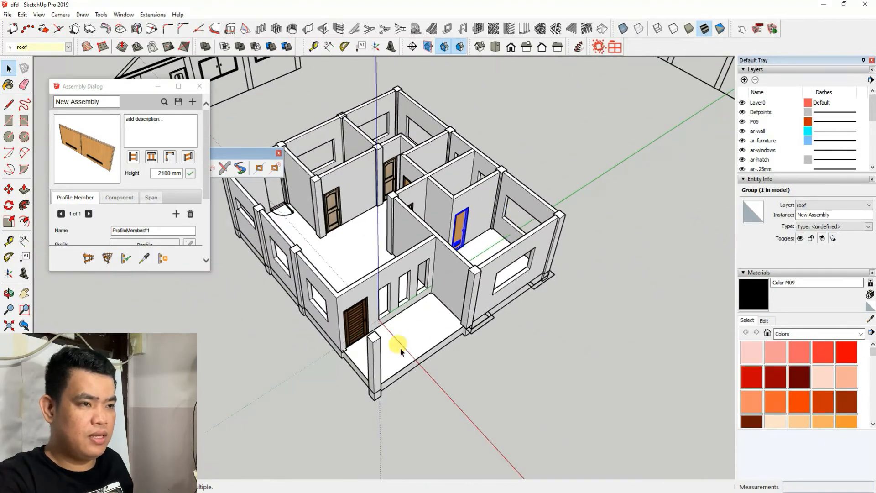
{"action": "middle_click_drag", "start_coordinate": [401, 352], "coordinate": [450, 289]}
{"action": "scroll", "coordinate": [358, 362], "scroll_direction": "up", "scroll_amount": 6}
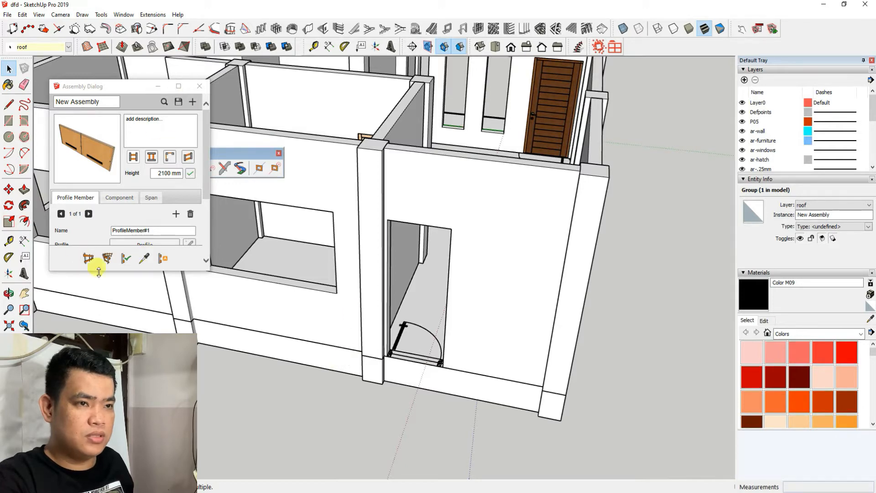
{"action": "left_click", "coordinate": [166, 109]}
{"action": "left_click", "coordinate": [164, 102]}
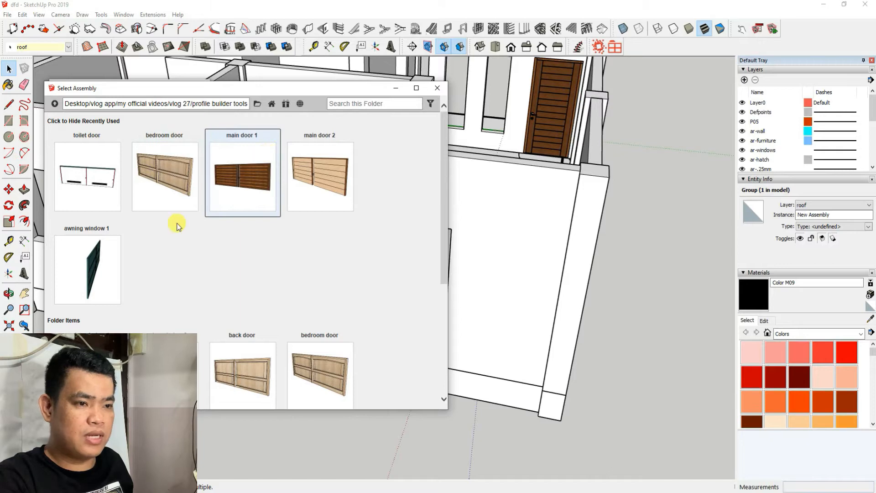
{"action": "scroll", "coordinate": [153, 256], "scroll_direction": "down", "scroll_amount": 3}
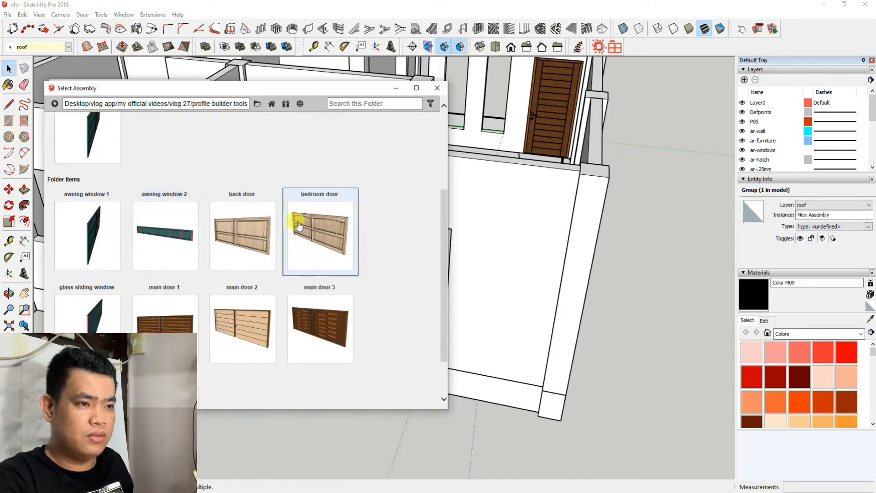
{"action": "double_click", "coordinate": [231, 228]}
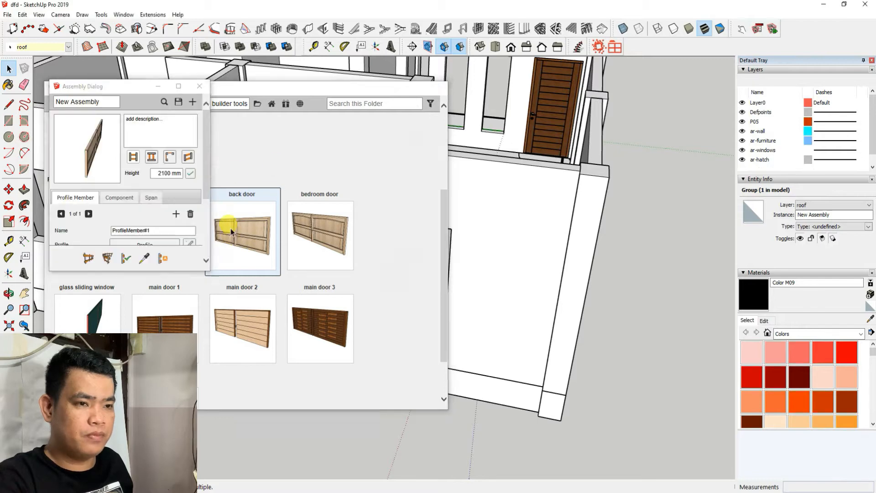
Step: Build the back door assembly between the bottom corners of the exterior door opening beside the column at the rear
{"action": "left_click", "coordinate": [86, 259]}
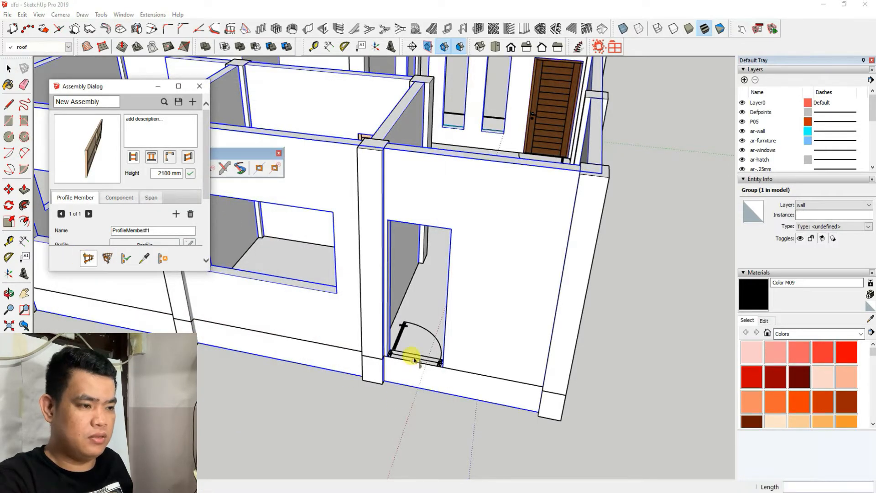
{"action": "scroll", "coordinate": [414, 361], "scroll_direction": "up", "scroll_amount": 3}
{"action": "left_click", "coordinate": [359, 360]}
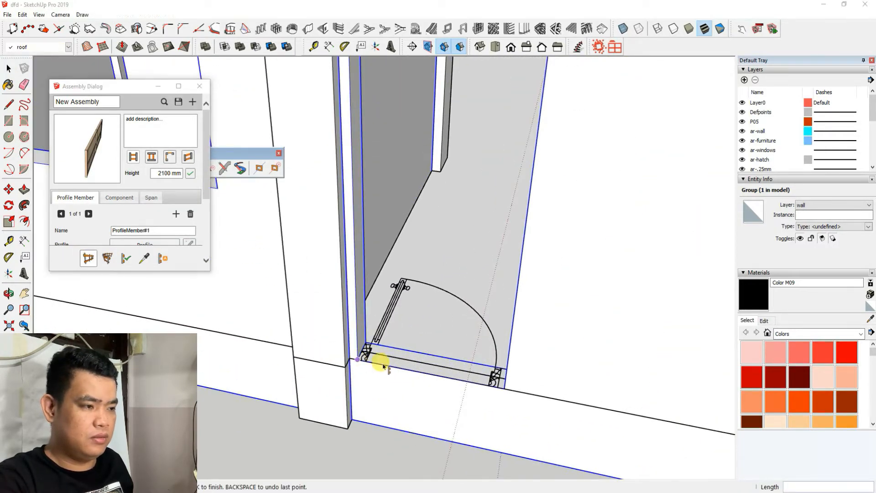
{"action": "left_click", "coordinate": [498, 386]}
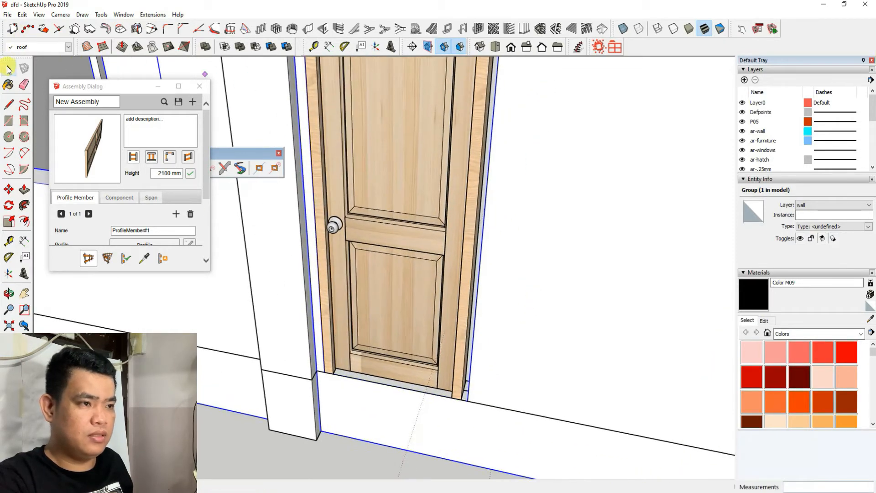
Step: Flip the newly built back door along the group's green axis
{"action": "left_click", "coordinate": [8, 69]}
{"action": "left_click", "coordinate": [366, 228]}
{"action": "right_click", "coordinate": [367, 226]}
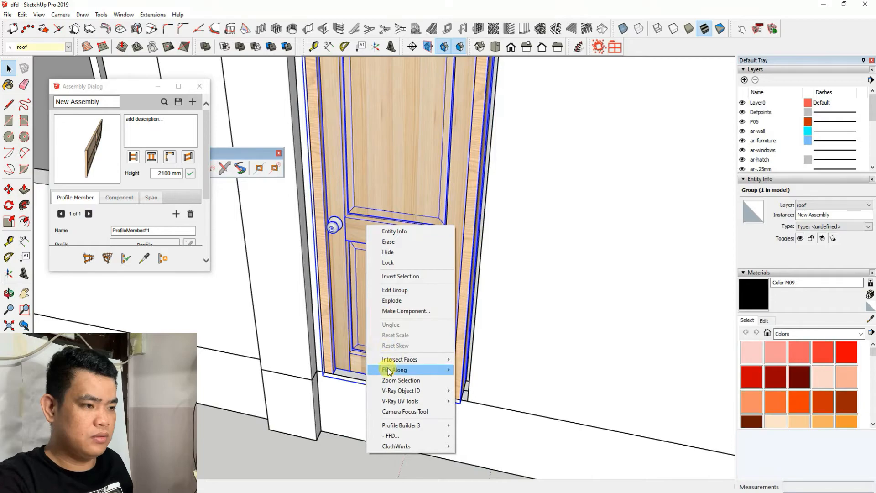
{"action": "mouse_move", "coordinate": [388, 370]}
{"action": "left_click", "coordinate": [490, 384]}
{"action": "scroll", "coordinate": [440, 287], "scroll_direction": "down", "scroll_amount": 3}
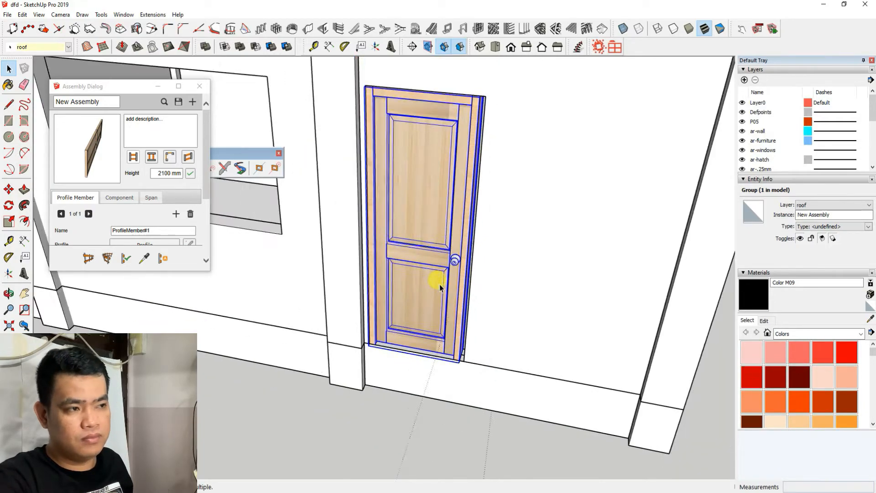
{"action": "scroll", "coordinate": [440, 287], "scroll_direction": "down", "scroll_amount": 3}
Step: Load the "windows frame" assembly from the profile builder tools folder of the assembly library
{"action": "middle_click_drag", "start_coordinate": [452, 278], "coordinate": [106, 219]}
{"action": "scroll", "coordinate": [338, 167], "scroll_direction": "down", "scroll_amount": 4}
{"action": "scroll", "coordinate": [467, 274], "scroll_direction": "up", "scroll_amount": 2}
{"action": "middle_click_drag", "start_coordinate": [516, 175], "coordinate": [576, 153]}
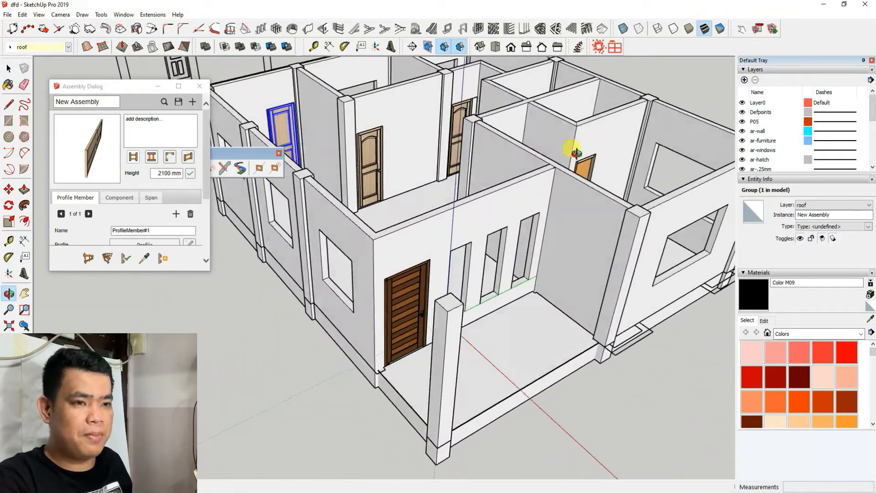
{"action": "scroll", "coordinate": [571, 158], "scroll_direction": "down", "scroll_amount": 3}
{"action": "middle_click_drag", "start_coordinate": [437, 223], "coordinate": [489, 210]}
{"action": "scroll", "coordinate": [475, 203], "scroll_direction": "up", "scroll_amount": 4}
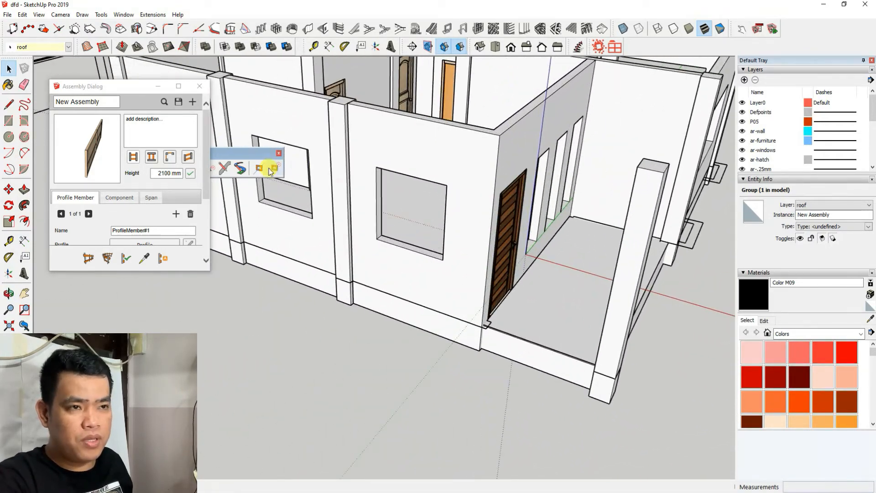
{"action": "left_click", "coordinate": [164, 102]}
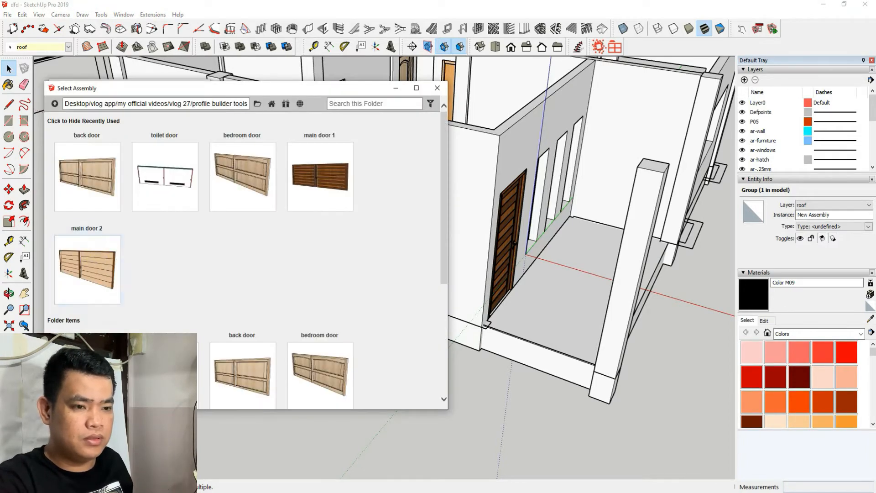
{"action": "scroll", "coordinate": [96, 297], "scroll_direction": "down", "scroll_amount": 5}
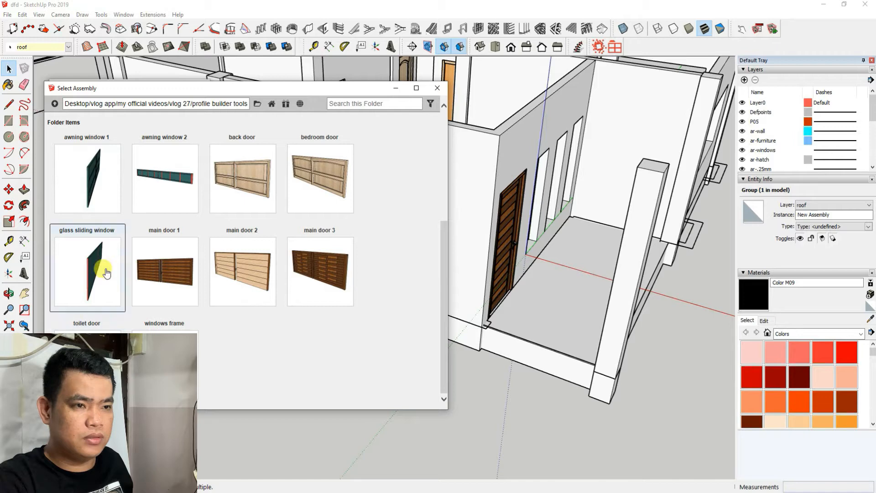
{"action": "scroll", "coordinate": [106, 273], "scroll_direction": "up", "scroll_amount": 3}
{"action": "scroll", "coordinate": [92, 290], "scroll_direction": "down", "scroll_amount": 2}
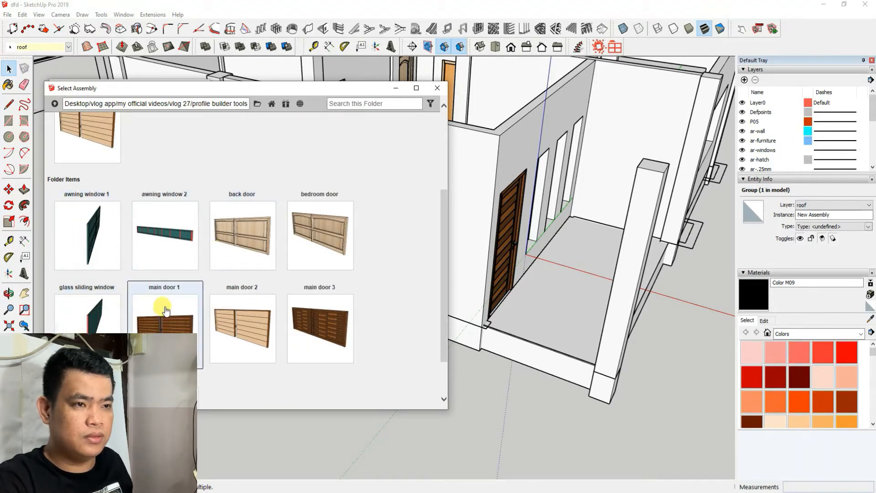
{"action": "scroll", "coordinate": [166, 311], "scroll_direction": "down", "scroll_amount": 1}
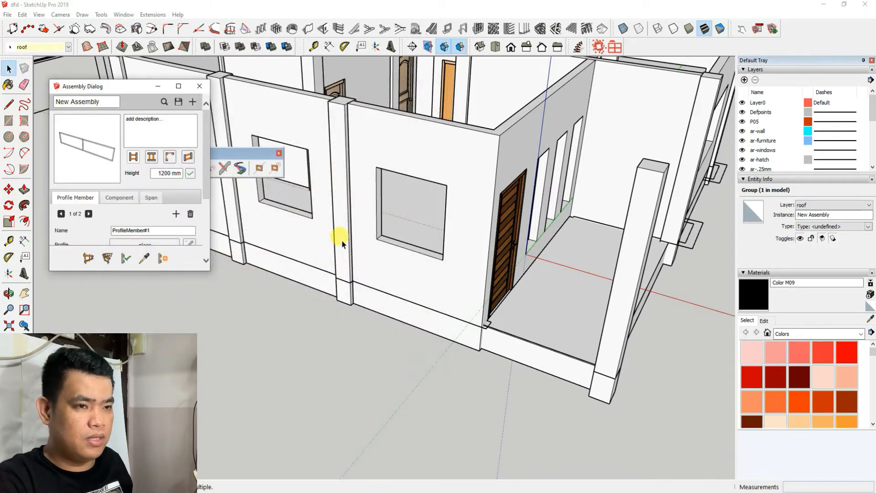
Step: Build the window frame assembly along the sill of the side-wall opening nearest the main door
{"action": "scroll", "coordinate": [342, 240], "scroll_direction": "up", "scroll_amount": 3}
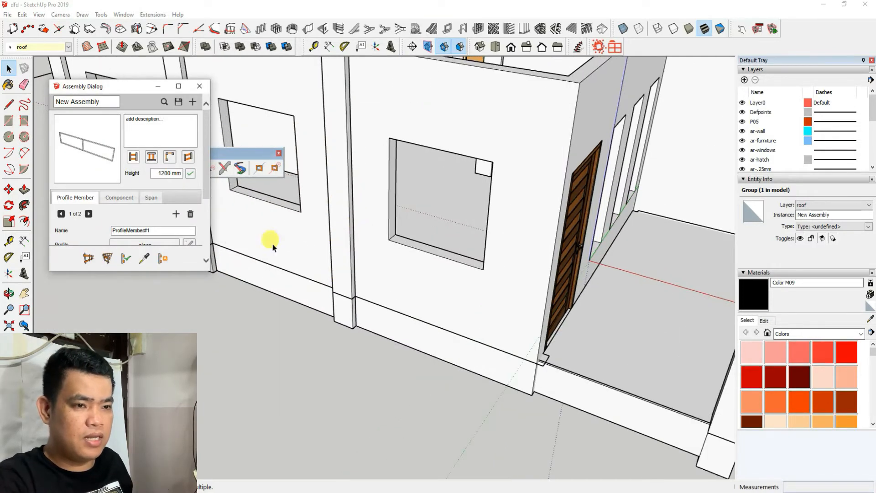
{"action": "left_click", "coordinate": [92, 259]}
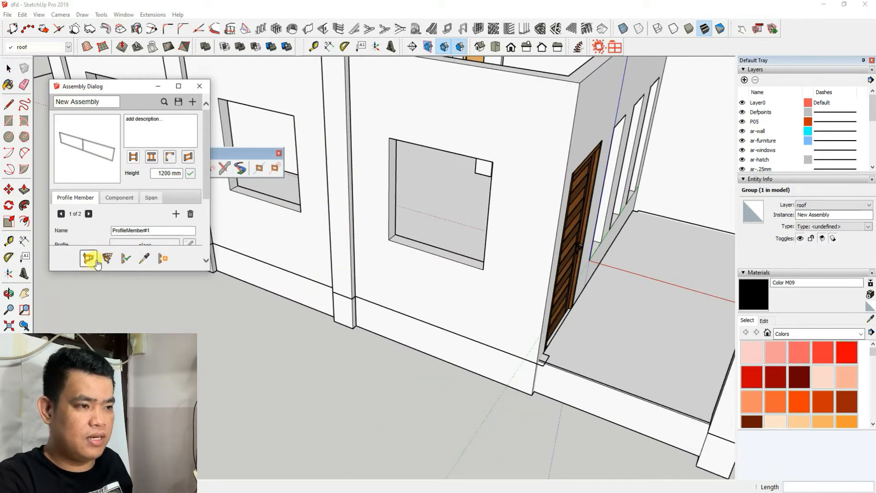
{"action": "left_click", "coordinate": [389, 240]}
{"action": "double_click", "coordinate": [482, 273]}
{"action": "scroll", "coordinate": [499, 282], "scroll_direction": "down", "scroll_amount": 3}
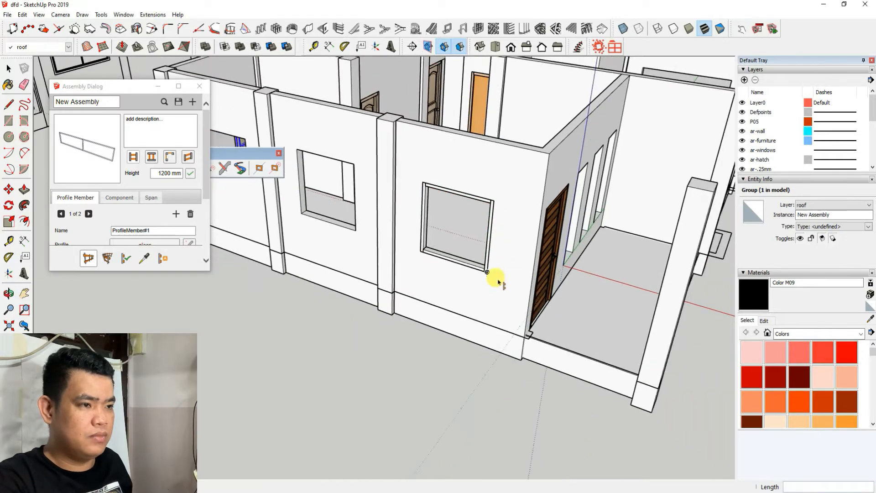
Step: Build the window frame assembly along the sill of the adjacent side-wall opening between the two middle columns
{"action": "scroll", "coordinate": [331, 224], "scroll_direction": "up", "scroll_amount": 3}
{"action": "left_click", "coordinate": [356, 223]}
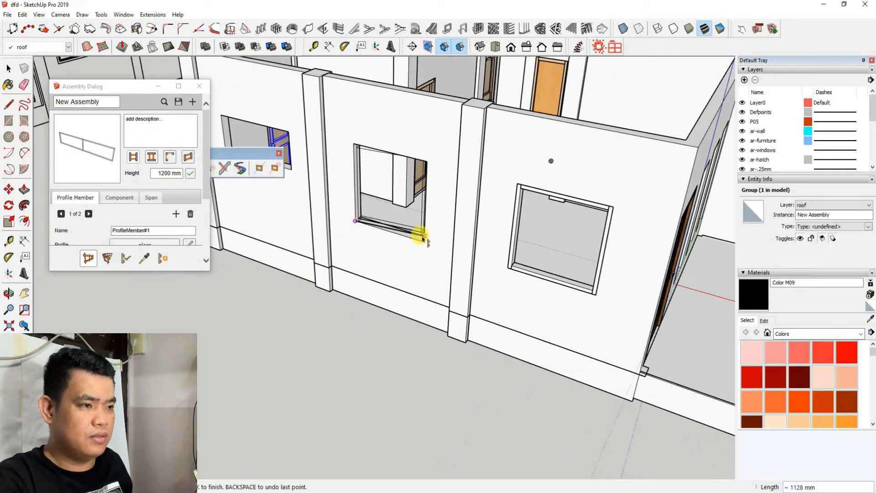
{"action": "double_click", "coordinate": [422, 238]}
{"action": "scroll", "coordinate": [462, 264], "scroll_direction": "down", "scroll_amount": 3}
{"action": "scroll", "coordinate": [401, 231], "scroll_direction": "down", "scroll_amount": 3}
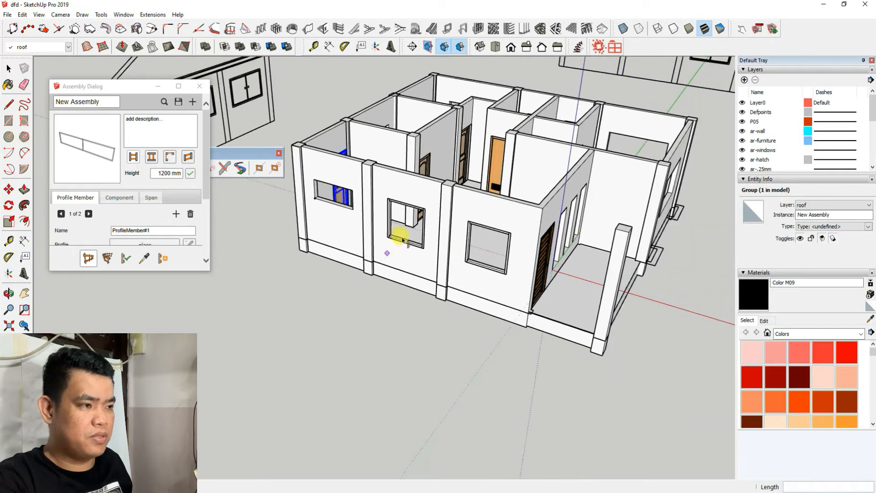
Step: Build the window frame assembly along the sill of the wide front bedroom opening beside the porch
{"action": "middle_click_drag", "start_coordinate": [401, 231], "coordinate": [319, 307]}
{"action": "left_click", "coordinate": [414, 331]}
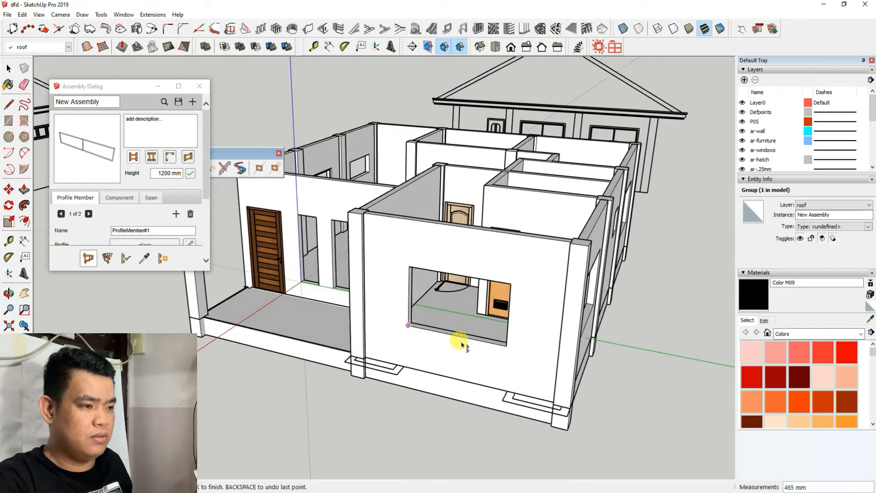
{"action": "double_click", "coordinate": [507, 351]}
{"action": "scroll", "coordinate": [456, 312], "scroll_direction": "up", "scroll_amount": 3}
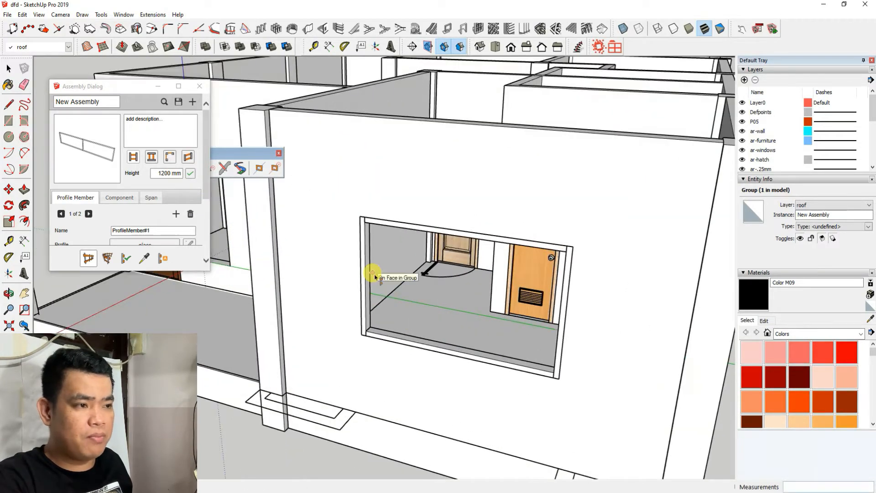
Step: Build the window frame assembly, 1200 mm high, along the sill of the wide opening nearest the front corner in the wall with two small openings
{"action": "middle_click_drag", "start_coordinate": [374, 274], "coordinate": [362, 244]}
{"action": "left_click", "coordinate": [154, 173]}
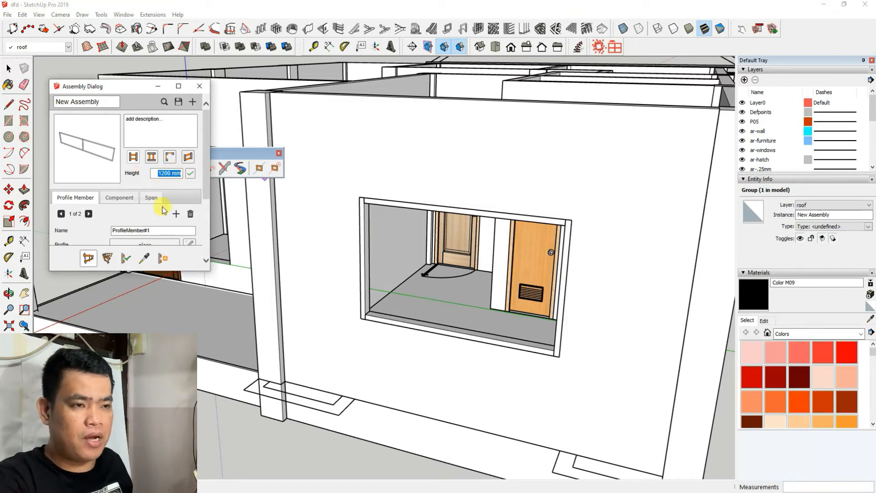
{"action": "left_click", "coordinate": [190, 178]}
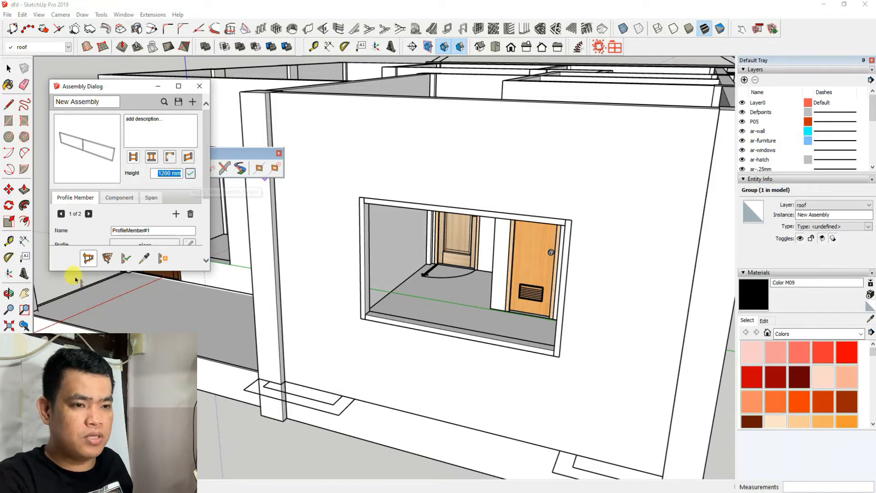
{"action": "left_click", "coordinate": [86, 258]}
{"action": "scroll", "coordinate": [395, 290], "scroll_direction": "down", "scroll_amount": 6}
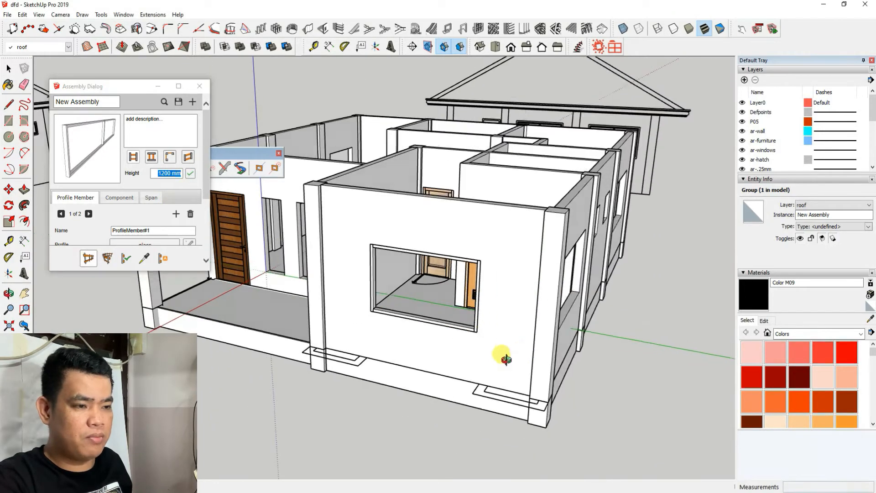
{"action": "scroll", "coordinate": [256, 357], "scroll_direction": "up", "scroll_amount": 8}
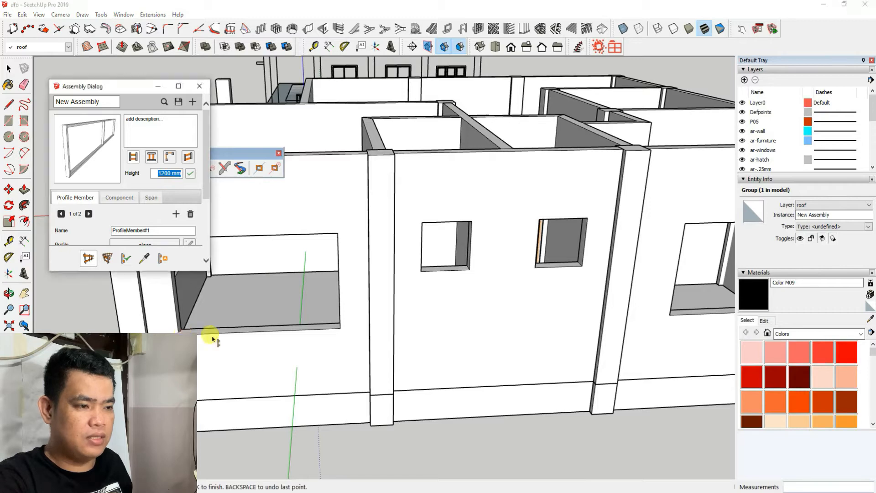
{"action": "left_click", "coordinate": [184, 331]}
{"action": "double_click", "coordinate": [344, 330]}
Step: Build the window frame assembly along the sill of the wide opening beyond the two small openings in the same wall
{"action": "scroll", "coordinate": [343, 331], "scroll_direction": "down", "scroll_amount": 4}
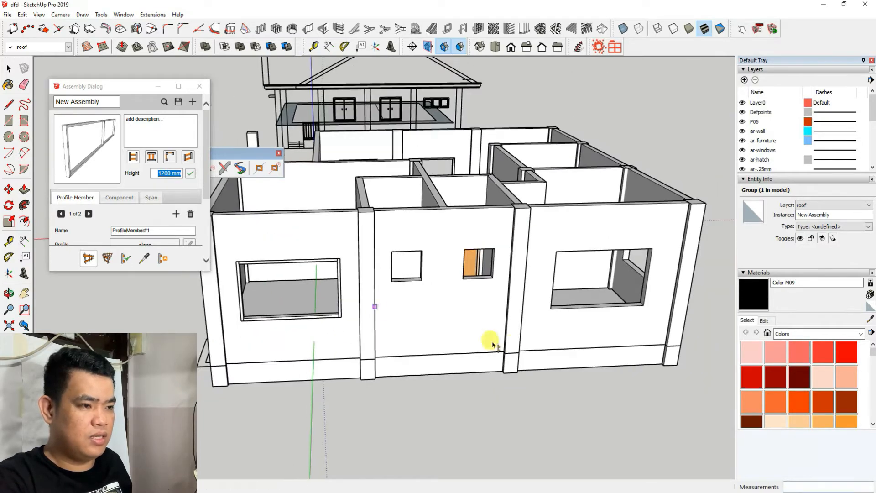
{"action": "middle_click_drag", "start_coordinate": [493, 344], "coordinate": [417, 338]}
{"action": "scroll", "coordinate": [417, 339], "scroll_direction": "up", "scroll_amount": 2}
{"action": "left_click", "coordinate": [393, 332]}
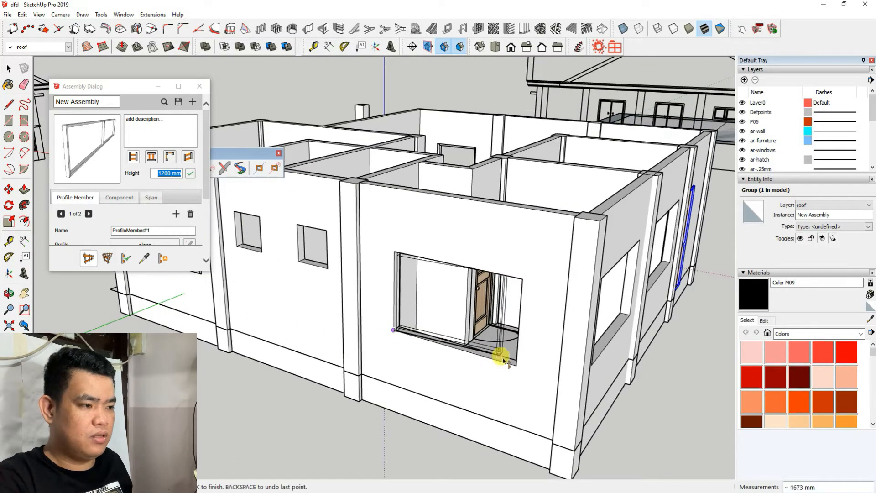
{"action": "double_click", "coordinate": [517, 365]}
Step: Build the window frame assembly along the sill of the rear-wall opening farthest from the back door
{"action": "middle_click_drag", "start_coordinate": [493, 321], "coordinate": [299, 369]}
{"action": "scroll", "coordinate": [255, 360], "scroll_direction": "up", "scroll_amount": 2}
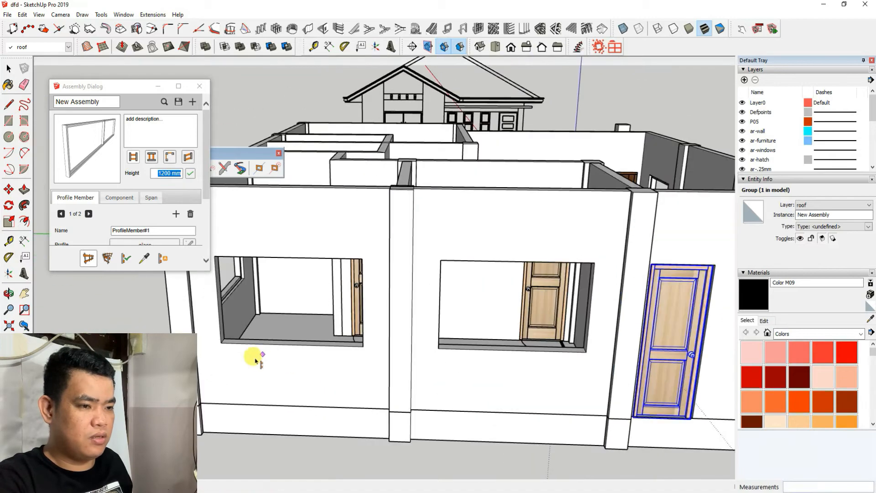
{"action": "left_click", "coordinate": [222, 343]}
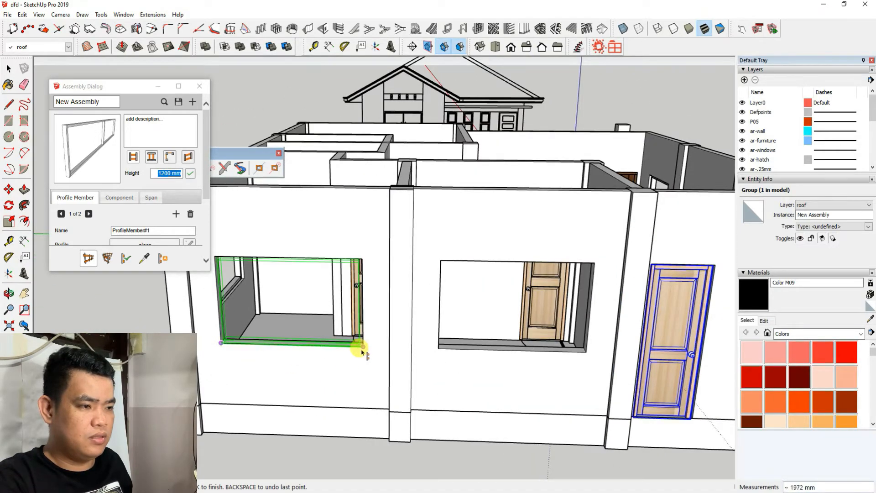
{"action": "double_click", "coordinate": [362, 347]}
Step: Build the window frame assembly along the sill of the rear-wall opening closest to the back door
{"action": "middle_click_drag", "start_coordinate": [446, 361], "coordinate": [348, 342]}
{"action": "scroll", "coordinate": [348, 343], "scroll_direction": "up", "scroll_amount": 2}
{"action": "left_click", "coordinate": [324, 328]}
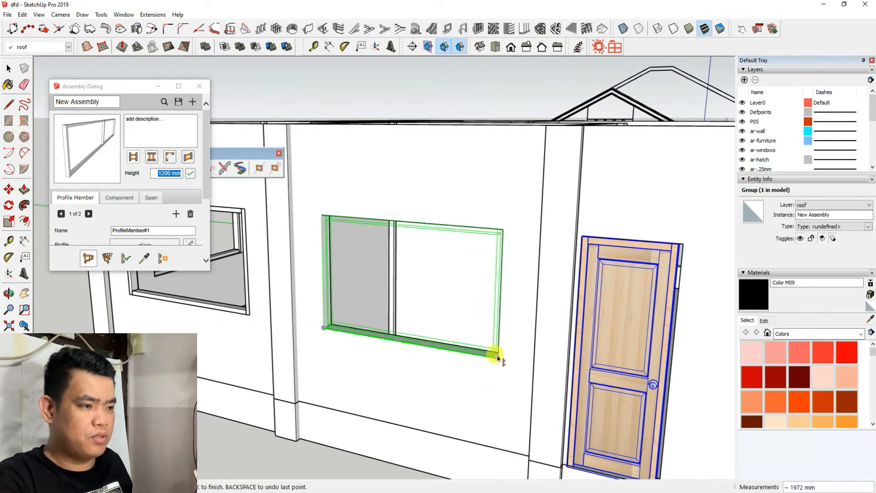
{"action": "double_click", "coordinate": [498, 359]}
Step: Load the "glass sliding window" assembly from the profile builder tools folder of the assembly library
{"action": "scroll", "coordinate": [433, 301], "scroll_direction": "down", "scroll_amount": 5}
{"action": "middle_click_drag", "start_coordinate": [520, 326], "coordinate": [198, 329]}
{"action": "mouse_move", "coordinate": [400, 350]}
{"action": "middle_mouse_down"}
{"action": "mouse_move", "coordinate": [252, 376]}
{"action": "mouse_move", "coordinate": [178, 365]}
{"action": "mouse_move", "coordinate": [292, 343]}
{"action": "middle_mouse_up"}
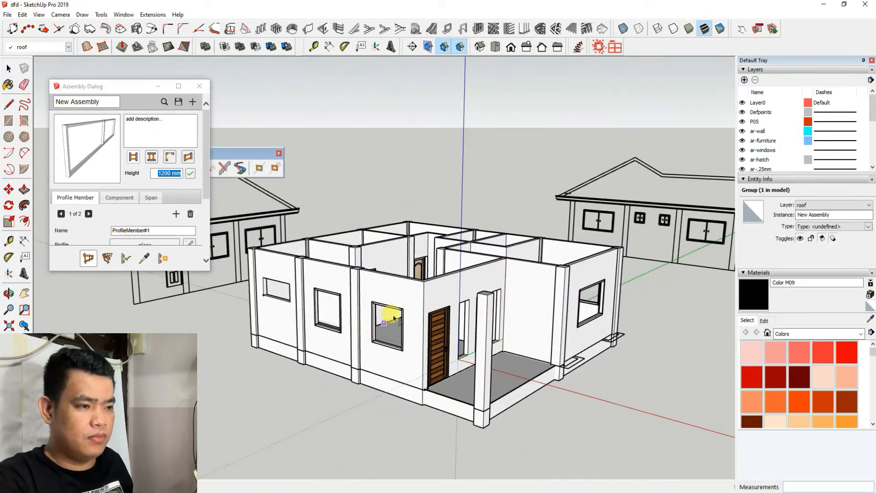
{"action": "scroll", "coordinate": [391, 315], "scroll_direction": "up", "scroll_amount": 4}
{"action": "scroll", "coordinate": [332, 334], "scroll_direction": "up", "scroll_amount": 2}
{"action": "middle_click_drag", "start_coordinate": [386, 314], "coordinate": [387, 231]}
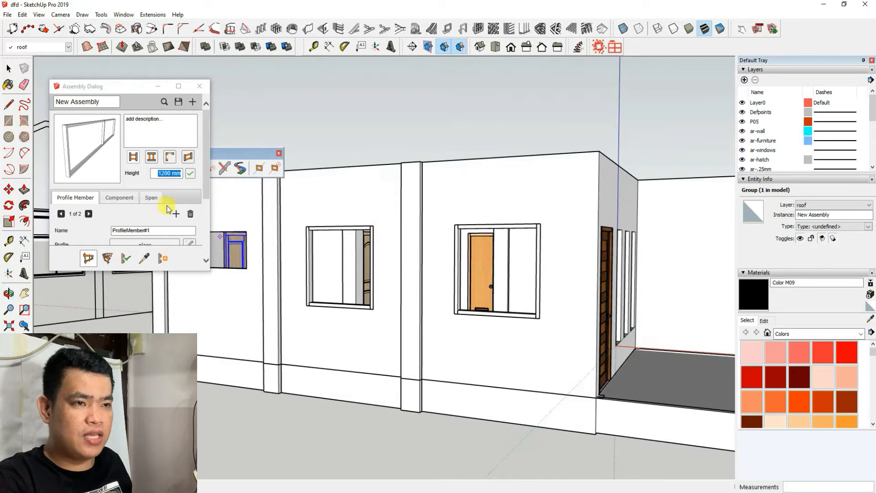
{"action": "scroll", "coordinate": [459, 257], "scroll_direction": "down", "scroll_amount": 4}
{"action": "scroll", "coordinate": [480, 344], "scroll_direction": "up", "scroll_amount": 4}
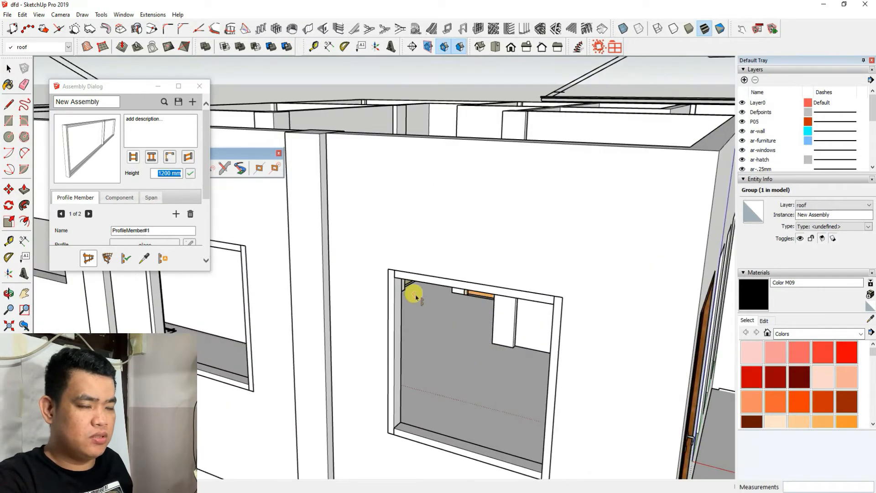
{"action": "scroll", "coordinate": [392, 283], "scroll_direction": "up", "scroll_amount": 2}
{"action": "middle_click_drag", "start_coordinate": [393, 283], "coordinate": [356, 269]}
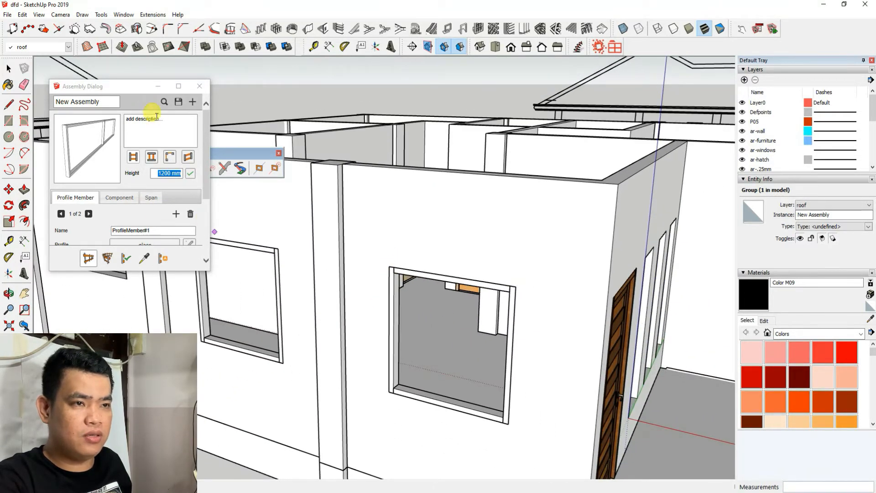
{"action": "left_click", "coordinate": [163, 104]}
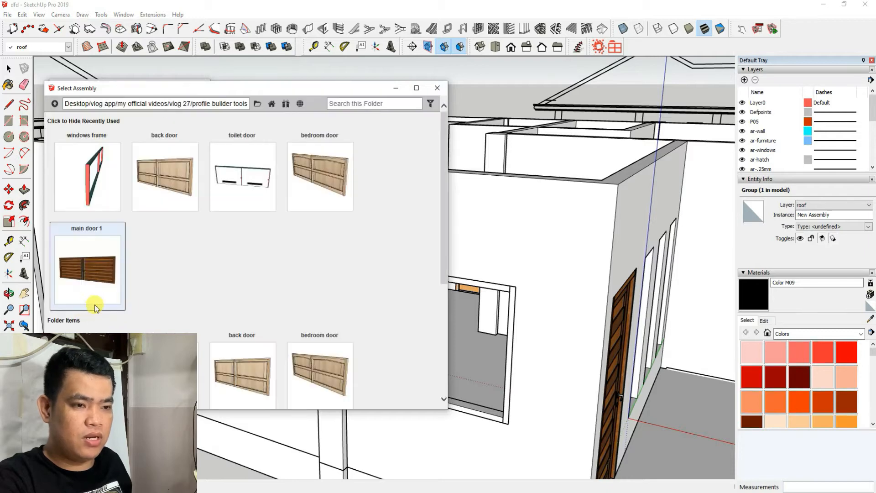
{"action": "scroll", "coordinate": [95, 304], "scroll_direction": "down", "scroll_amount": 5}
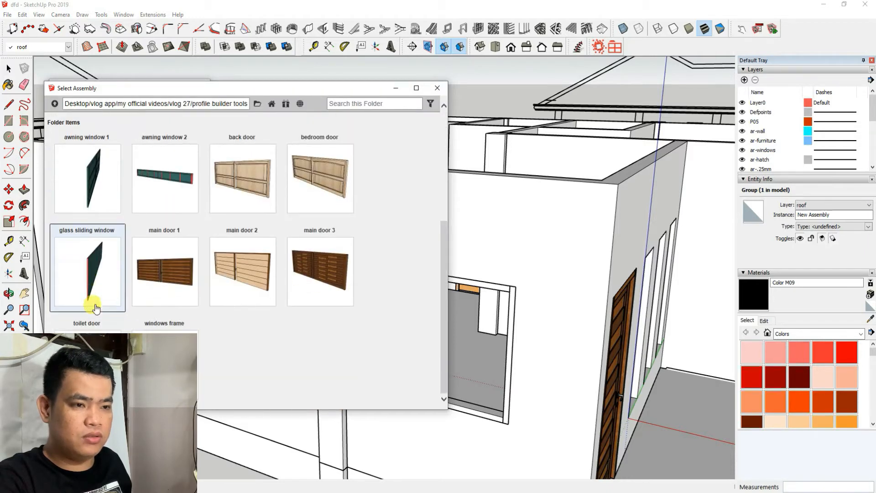
{"action": "double_click", "coordinate": [87, 273]}
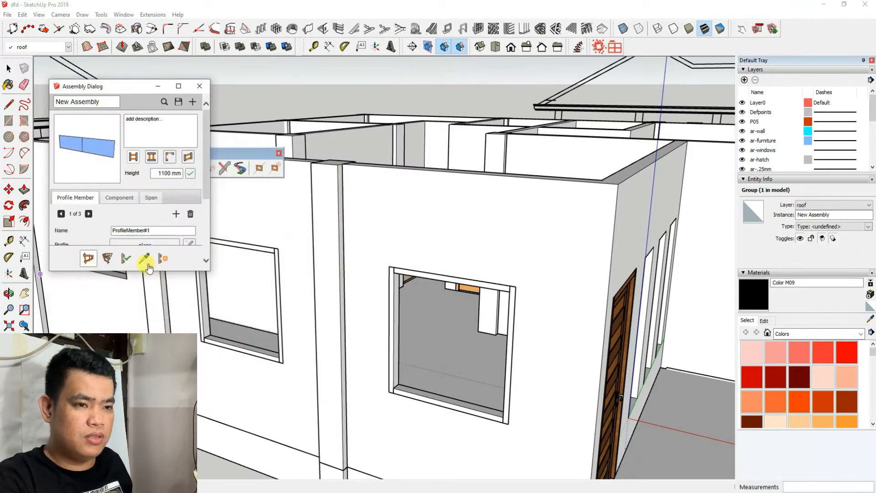
Step: Build two glass sliding panels in the frame nearest the main door, one from a bottom inner corner to mid-sill, one from the opposite corner back
{"action": "scroll", "coordinate": [389, 396], "scroll_direction": "up", "scroll_amount": 3}
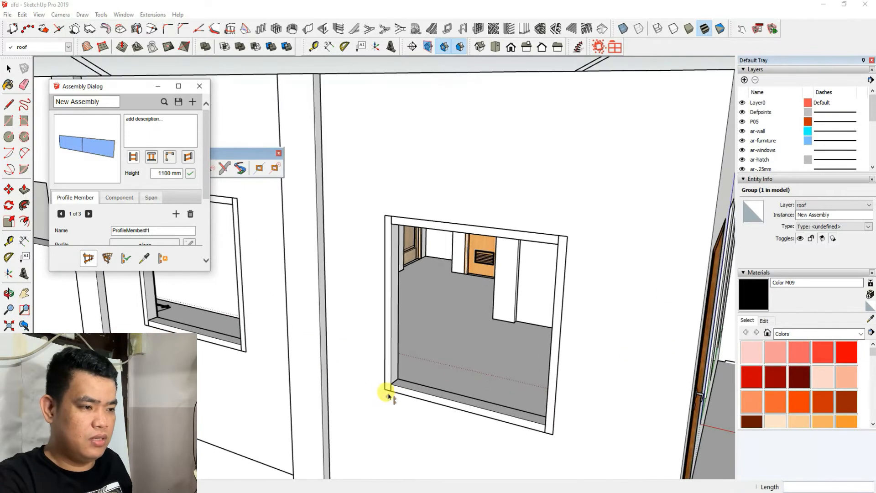
{"action": "left_click", "coordinate": [392, 385]}
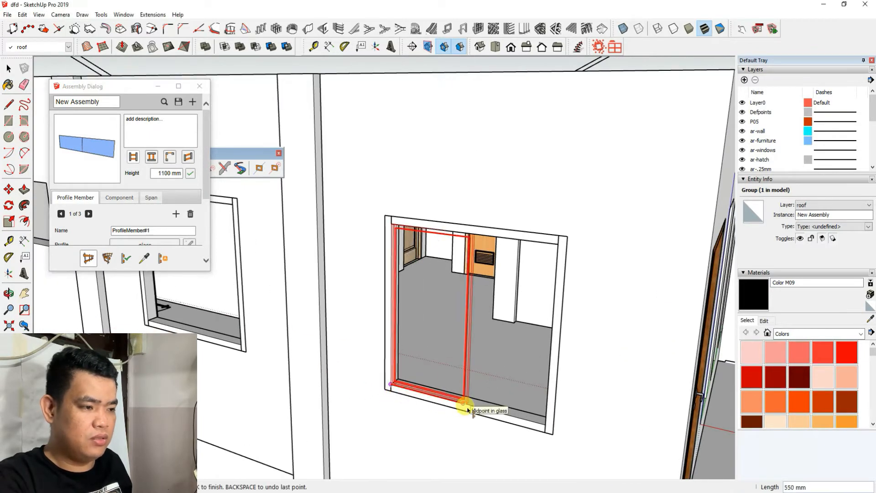
{"action": "left_click", "coordinate": [468, 410]}
{"action": "left_click", "coordinate": [544, 427]}
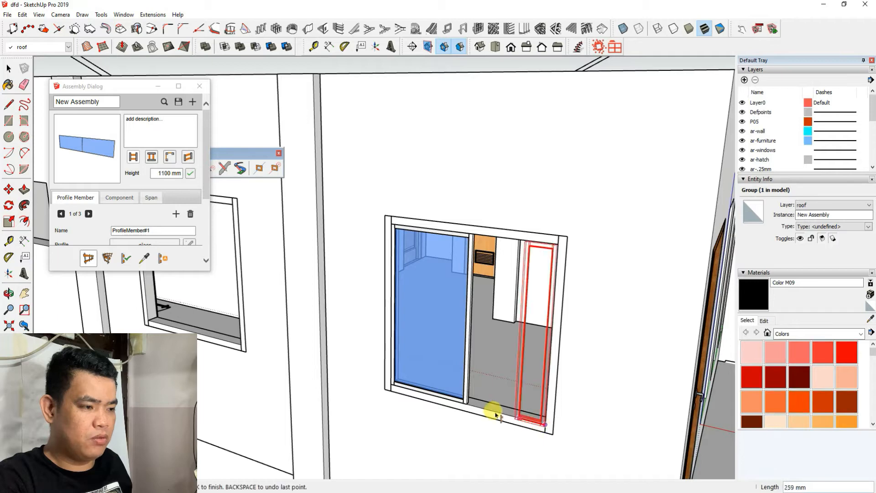
{"action": "scroll", "coordinate": [466, 406], "scroll_direction": "up", "scroll_amount": 5}
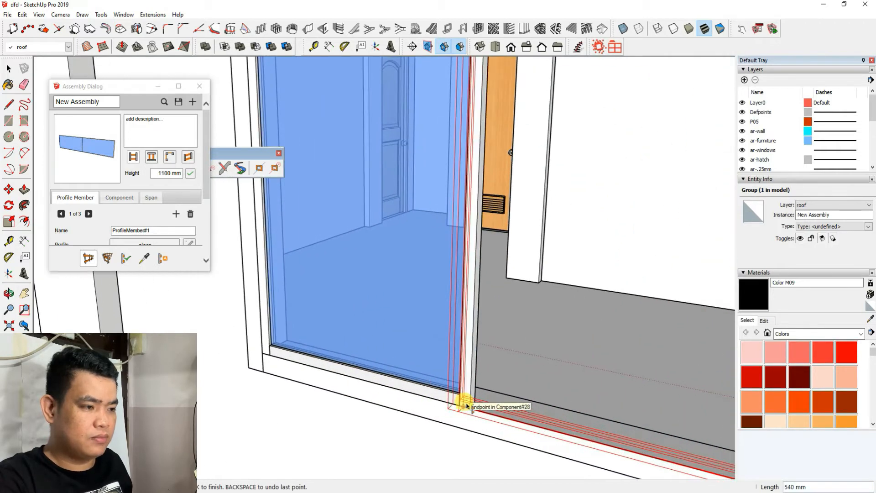
{"action": "left_click", "coordinate": [466, 406]}
{"action": "scroll", "coordinate": [466, 405], "scroll_direction": "down", "scroll_amount": 5}
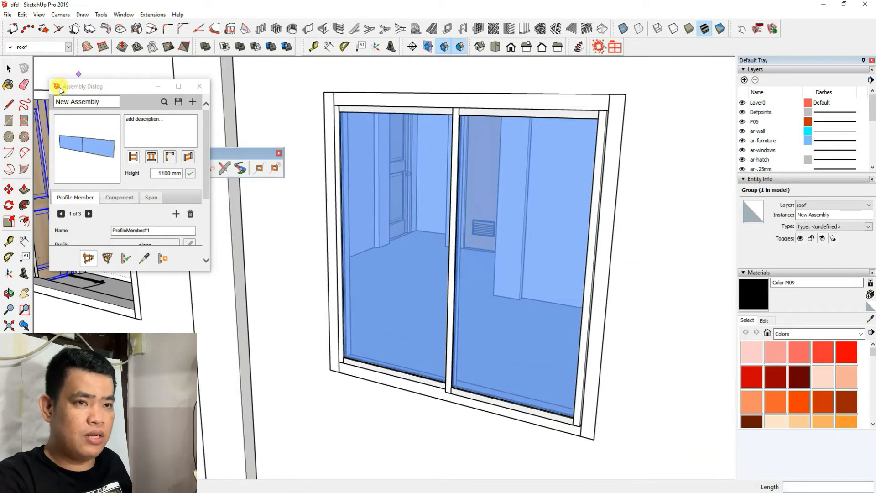
Step: Move the two glass sliding panels inward so they sit recessed within the window frame nearest the main door
{"action": "left_click", "coordinate": [6, 69]}
{"action": "scroll", "coordinate": [313, 342], "scroll_direction": "up", "scroll_amount": 3}
{"action": "left_click", "coordinate": [454, 390]}
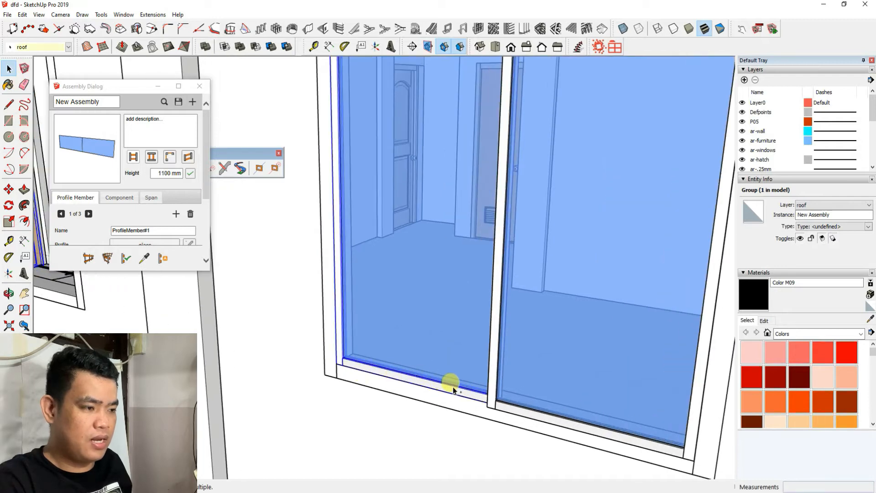
{"action": "left_click", "coordinate": [489, 396], "text": "ctrl"}
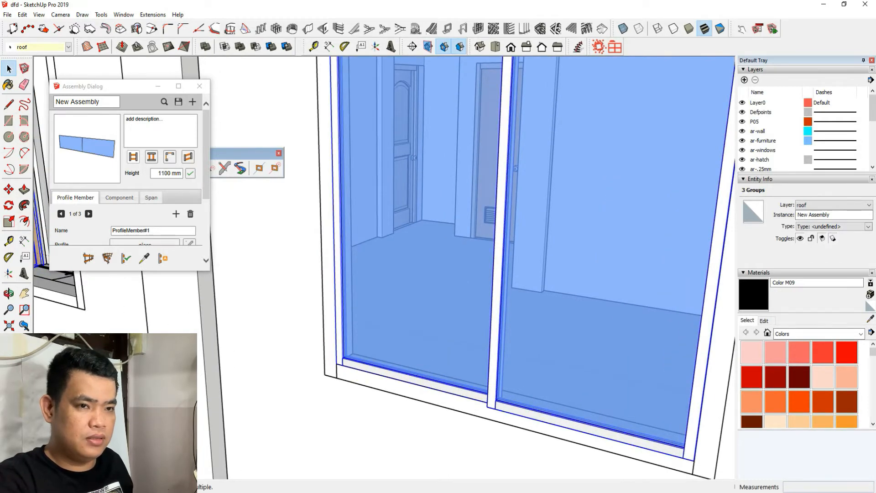
{"action": "left_click", "coordinate": [9, 189]}
{"action": "scroll", "coordinate": [340, 363], "scroll_direction": "up", "scroll_amount": 3}
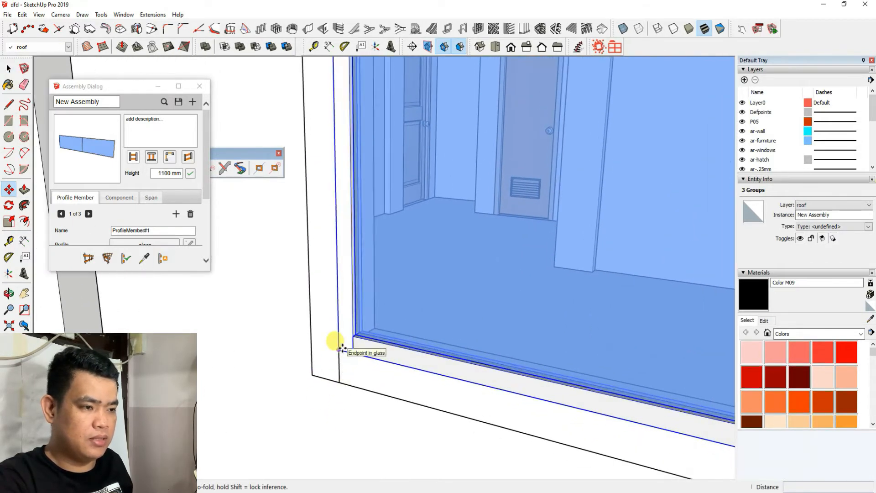
{"action": "left_click", "coordinate": [342, 349]}
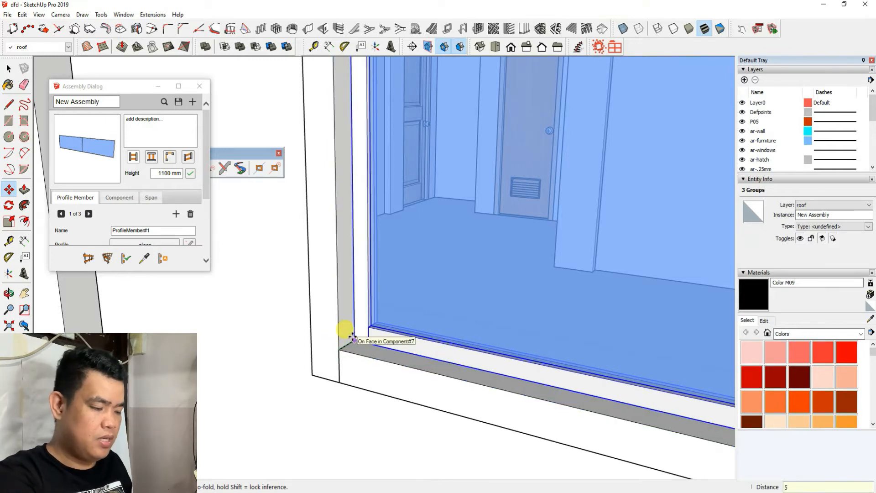
{"action": "key", "text": "Return"}
{"action": "scroll", "coordinate": [400, 366], "scroll_direction": "down", "scroll_amount": 8}
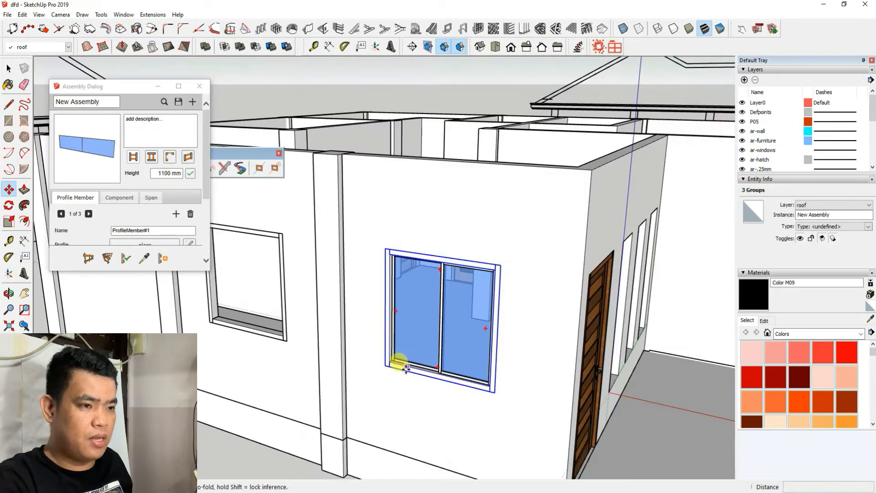
{"action": "middle_click_drag", "start_coordinate": [361, 381], "coordinate": [396, 362]}
Step: Copy both glass sliding panels into the adjacent side-wall window frame, matching the outer bottom corners of the two frames
{"action": "left_click", "coordinate": [9, 68]}
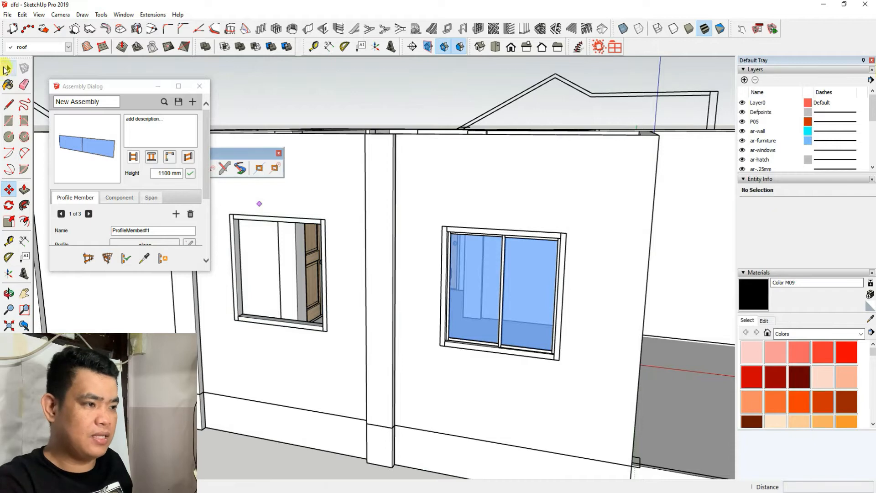
{"action": "scroll", "coordinate": [450, 302], "scroll_direction": "up", "scroll_amount": 2}
{"action": "left_click", "coordinate": [552, 284]}
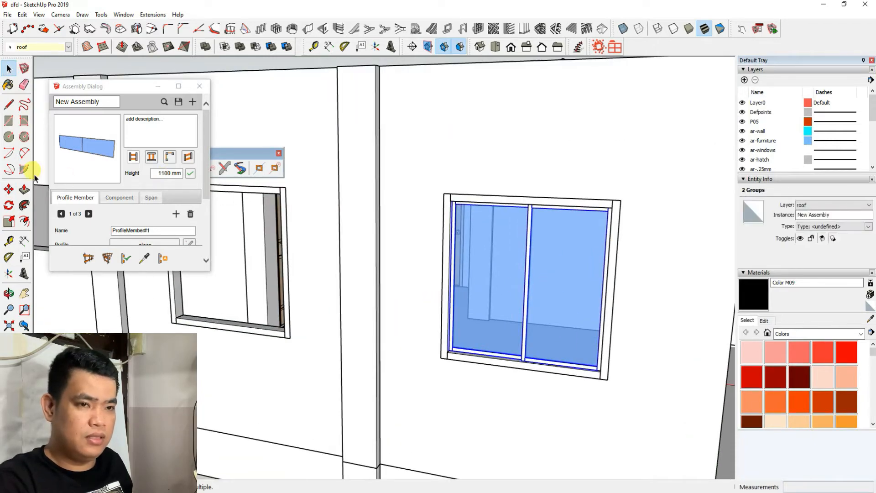
{"action": "left_click", "coordinate": [8, 190]}
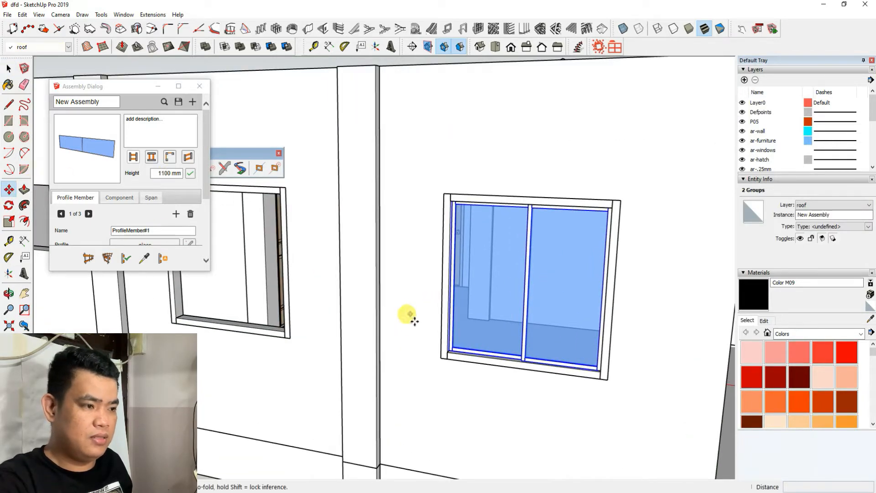
{"action": "left_click", "coordinate": [441, 360]}
{"action": "scroll", "coordinate": [442, 360], "scroll_direction": "down", "scroll_amount": 4}
{"action": "scroll", "coordinate": [347, 328], "scroll_direction": "up", "scroll_amount": 4}
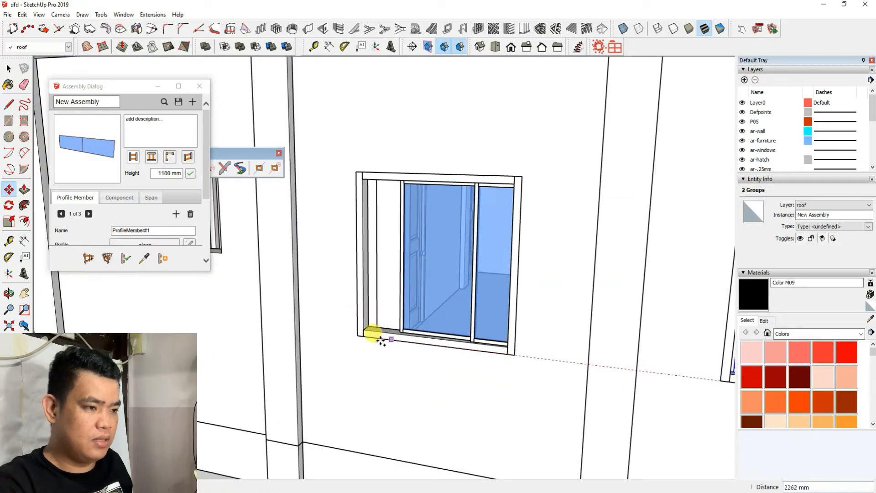
{"action": "left_click", "coordinate": [358, 337]}
{"action": "scroll", "coordinate": [393, 334], "scroll_direction": "down", "scroll_amount": 3}
{"action": "middle_click_drag", "start_coordinate": [426, 324], "coordinate": [315, 248]}
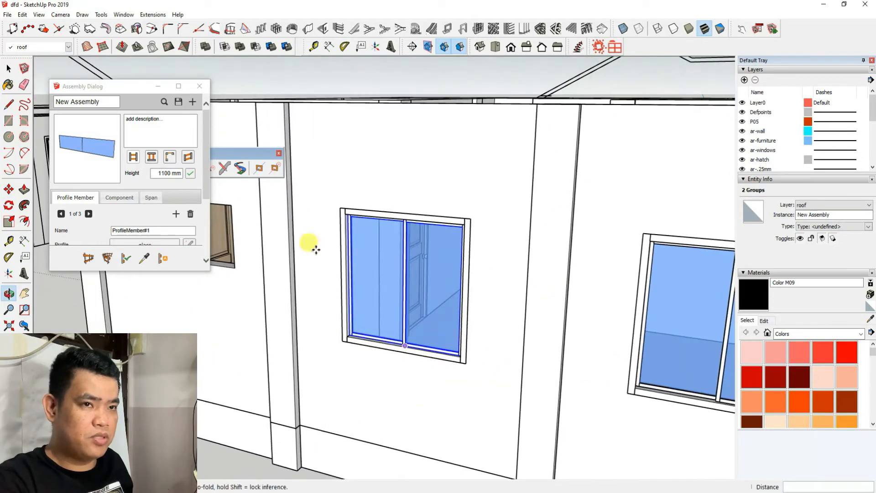
Step: Select the frames and glass panels of both side-wall windows and move them 25 mm inward from the wall face
{"action": "key", "text": "space"}
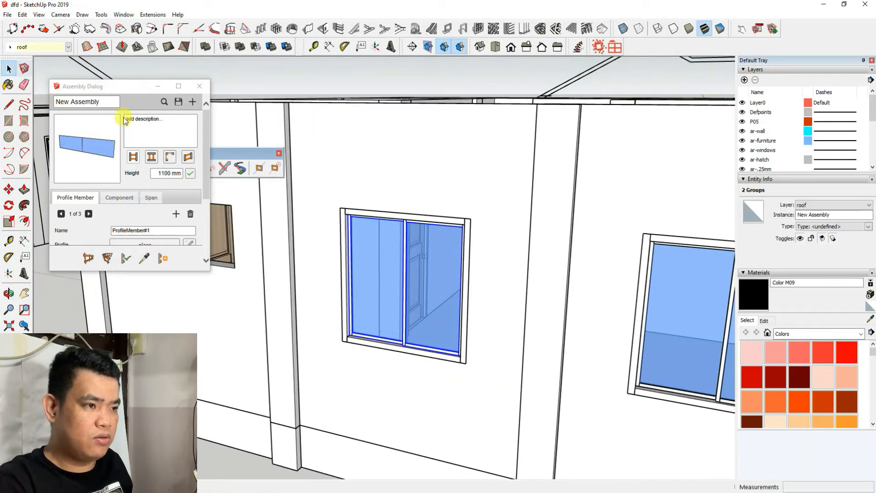
{"action": "left_click", "coordinate": [377, 215], "text": "shift"}
{"action": "scroll", "coordinate": [375, 217], "scroll_direction": "down", "scroll_amount": 3}
{"action": "scroll", "coordinate": [566, 258], "scroll_direction": "up", "scroll_amount": 2}
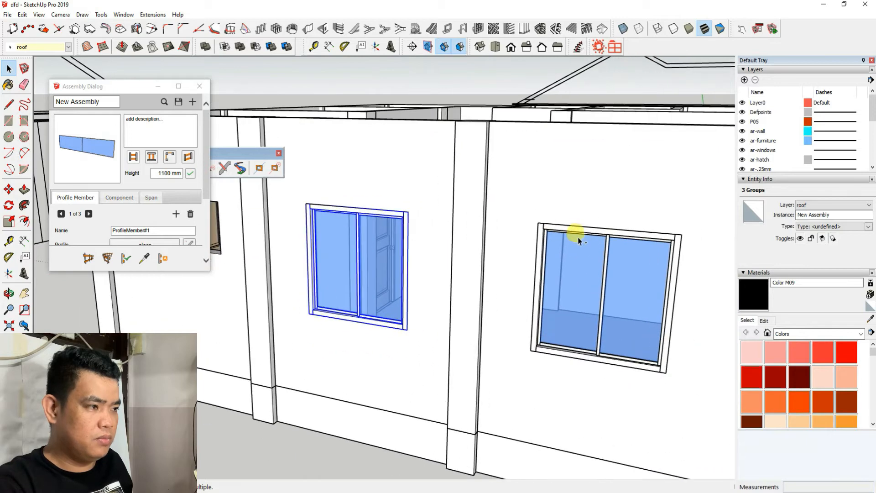
{"action": "left_click", "coordinate": [584, 265], "text": "shift"}
{"action": "scroll", "coordinate": [365, 270], "scroll_direction": "up", "scroll_amount": 2}
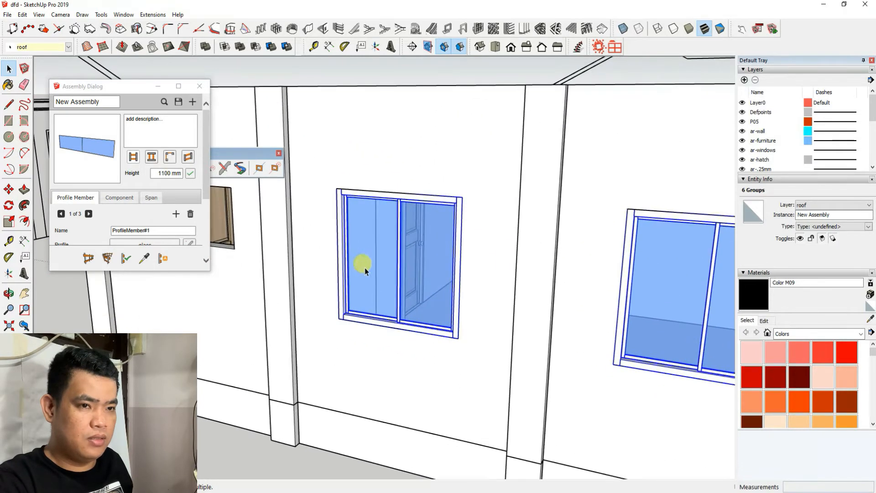
{"action": "left_click", "coordinate": [9, 189]}
{"action": "scroll", "coordinate": [360, 299], "scroll_direction": "up", "scroll_amount": 5}
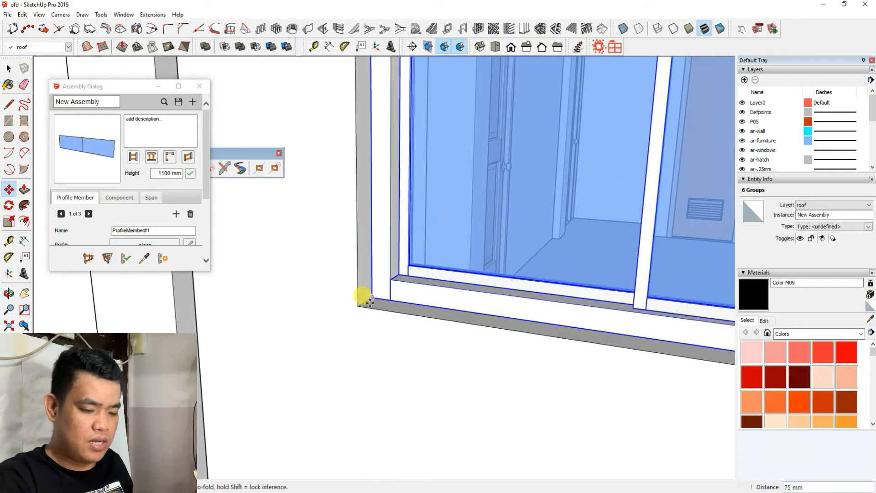
{"action": "left_click", "coordinate": [369, 301]}
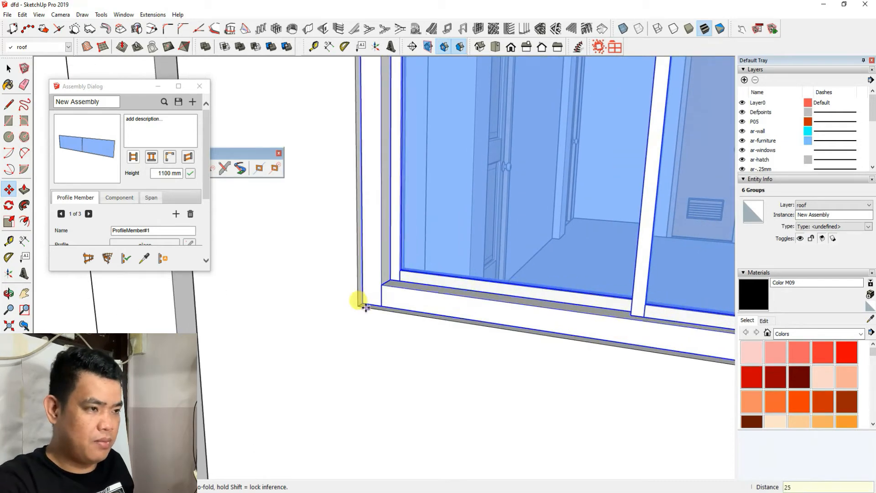
Step: Build two glass sliding panels in the wide window frame beside the porch, each running from a bottom inner corner to mid-sill
{"action": "scroll", "coordinate": [379, 292], "scroll_direction": "down", "scroll_amount": 10}
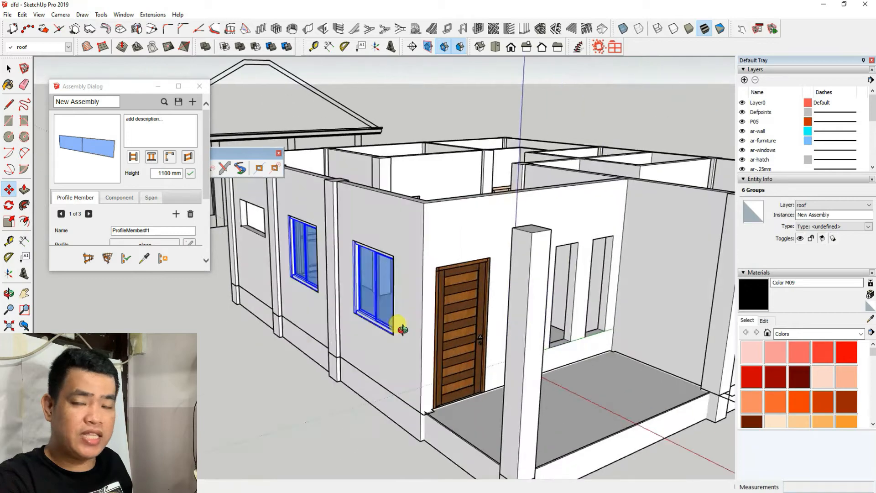
{"action": "middle_click_drag", "start_coordinate": [403, 329], "coordinate": [315, 297]}
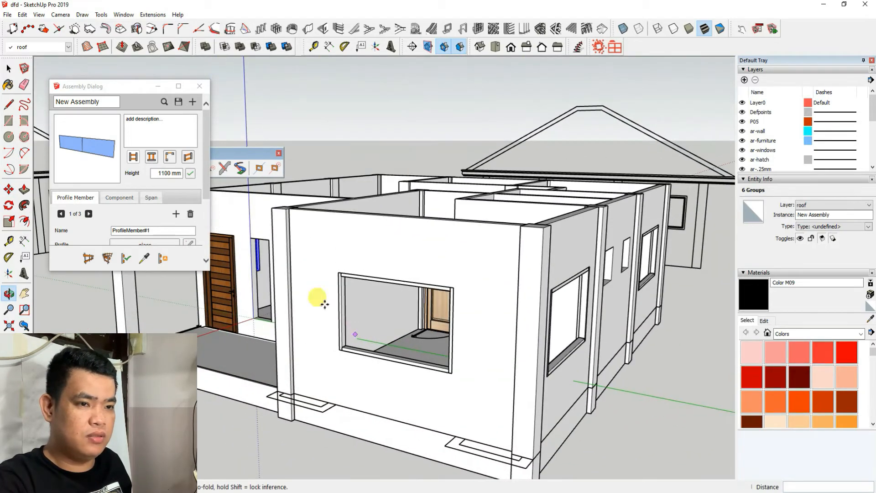
{"action": "left_click", "coordinate": [88, 258]}
{"action": "scroll", "coordinate": [297, 333], "scroll_direction": "up", "scroll_amount": 5}
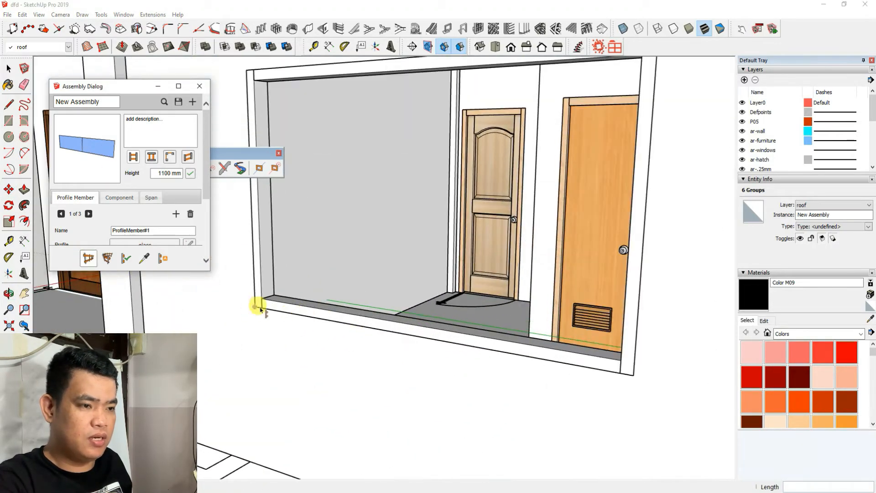
{"action": "left_click", "coordinate": [261, 302]}
{"action": "scroll", "coordinate": [397, 328], "scroll_direction": "down", "scroll_amount": 3}
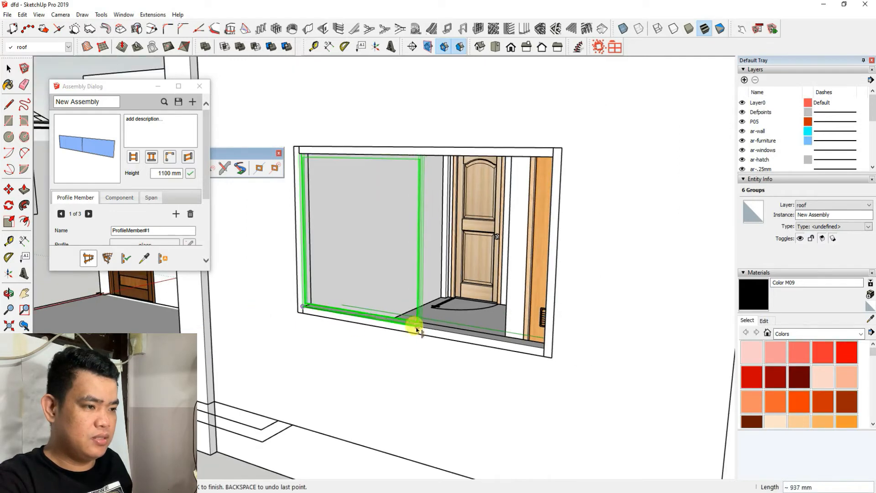
{"action": "left_click", "coordinate": [410, 329]}
{"action": "left_click", "coordinate": [544, 352]}
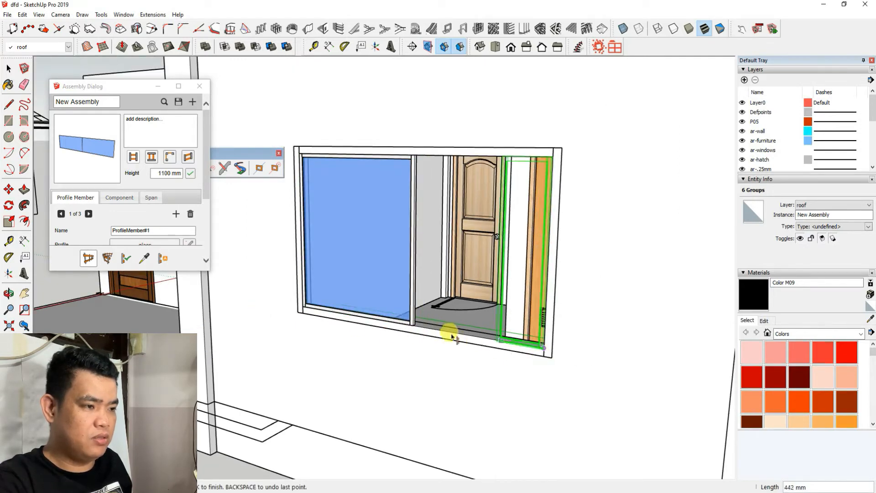
{"action": "scroll", "coordinate": [410, 325], "scroll_direction": "up", "scroll_amount": 4}
{"action": "left_click", "coordinate": [411, 324]}
{"action": "scroll", "coordinate": [447, 347], "scroll_direction": "down", "scroll_amount": 5}
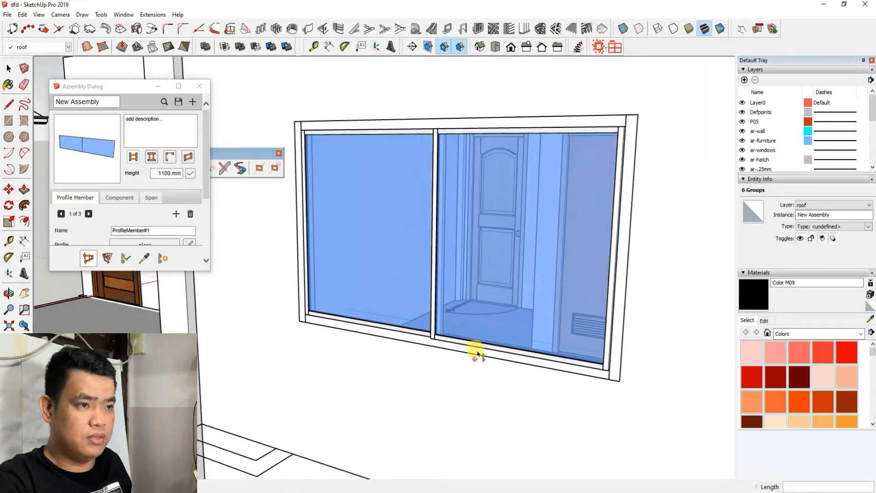
Step: Select both glass panels of the wide window beside the porch and move them 25 mm inward within their frame
{"action": "middle_click_drag", "start_coordinate": [473, 352], "coordinate": [317, 248]}
{"action": "left_click", "coordinate": [8, 68]}
{"action": "scroll", "coordinate": [380, 284], "scroll_direction": "up", "scroll_amount": 3}
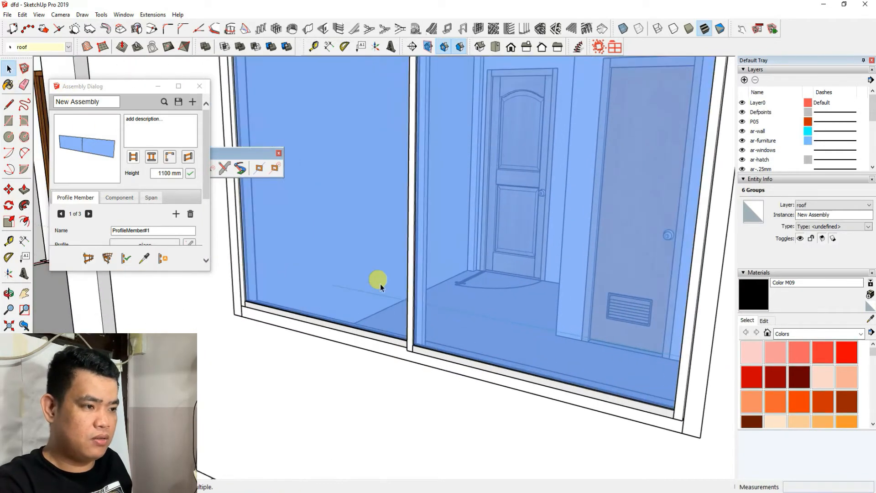
{"action": "scroll", "coordinate": [307, 313], "scroll_direction": "up", "scroll_amount": 3}
{"action": "left_click", "coordinate": [212, 288]}
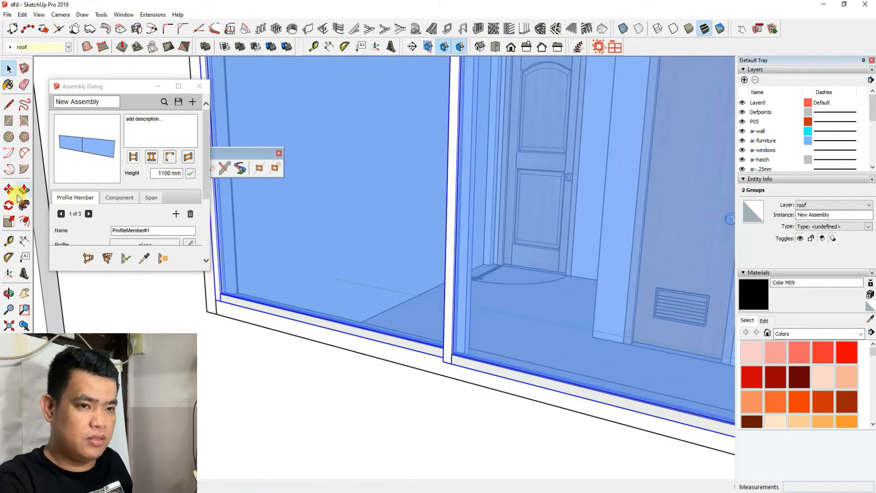
{"action": "scroll", "coordinate": [342, 368], "scroll_direction": "down", "scroll_amount": 1}
{"action": "scroll", "coordinate": [278, 315], "scroll_direction": "up", "scroll_amount": 3}
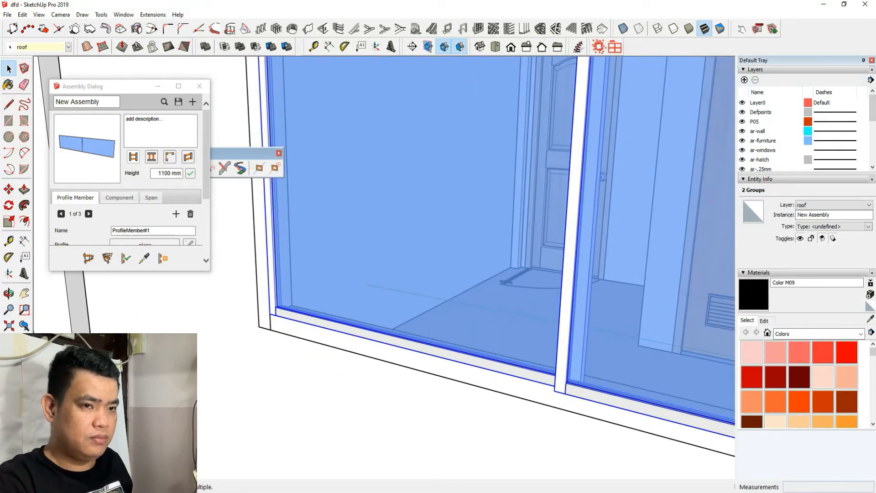
{"action": "left_click", "coordinate": [8, 189]}
{"action": "scroll", "coordinate": [254, 275], "scroll_direction": "up", "scroll_amount": 1}
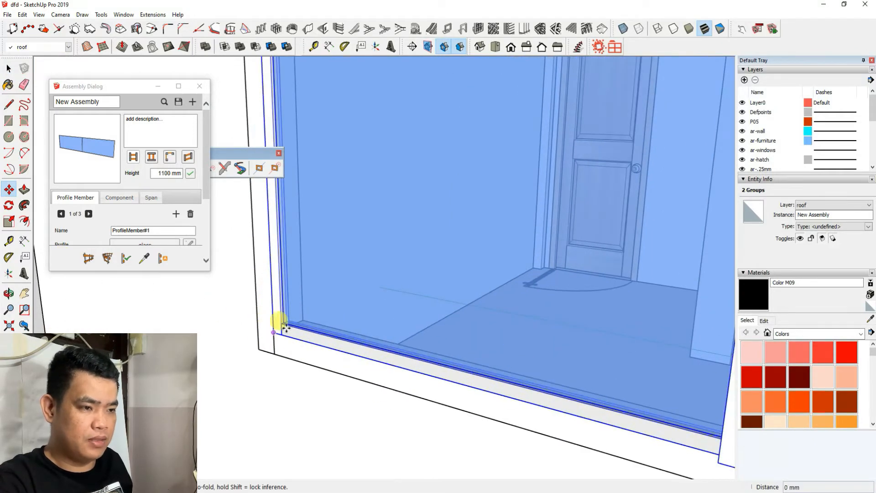
{"action": "scroll", "coordinate": [286, 327], "scroll_direction": "up", "scroll_amount": 1}
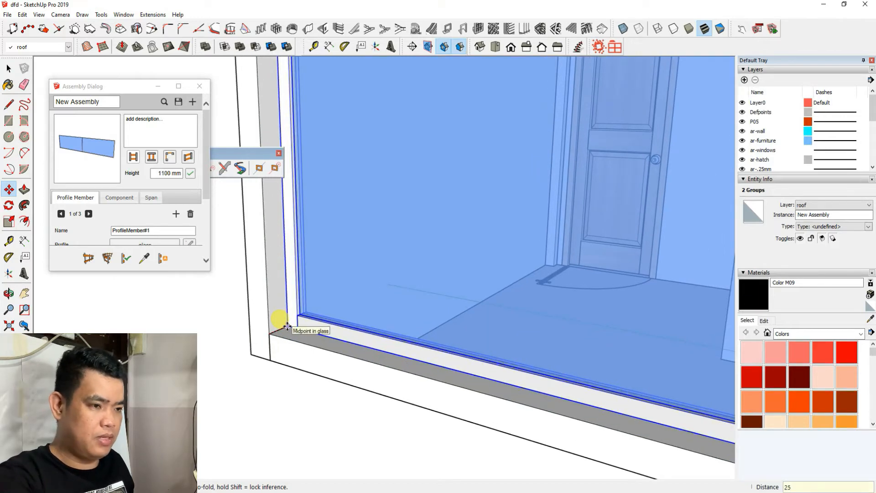
{"action": "scroll", "coordinate": [287, 326], "scroll_direction": "down", "scroll_amount": 5}
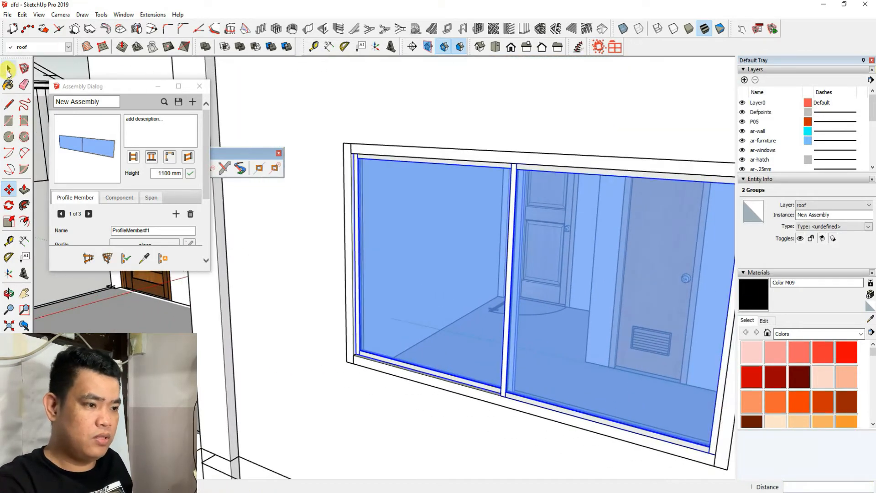
Step: Move the wide window beside the porch, frame and both glass panels together, 50 mm inward from the wall face
{"action": "left_click", "coordinate": [8, 70]}
{"action": "scroll", "coordinate": [355, 349], "scroll_direction": "up", "scroll_amount": 1}
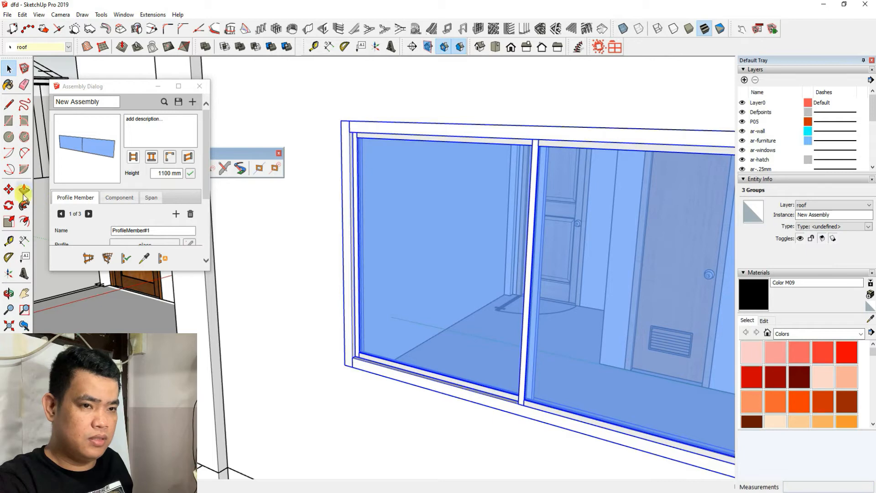
{"action": "left_click", "coordinate": [8, 189]}
{"action": "scroll", "coordinate": [383, 386], "scroll_direction": "up", "scroll_amount": 3}
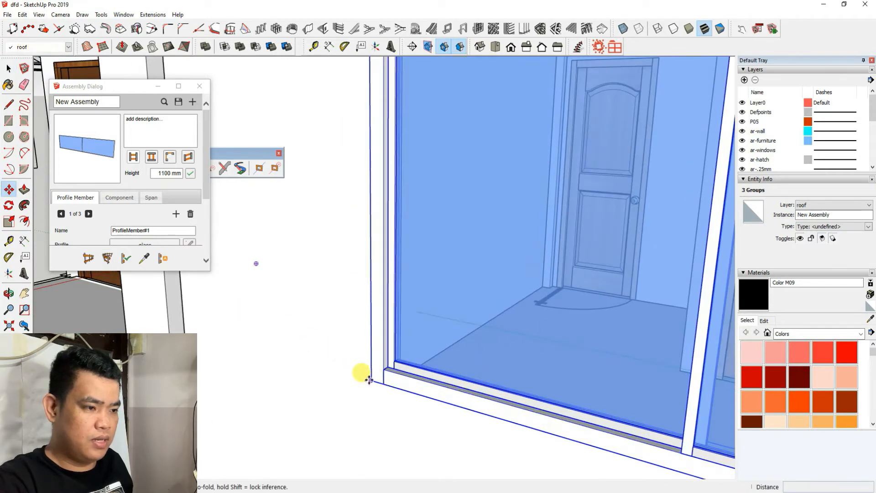
{"action": "left_click", "coordinate": [370, 381]}
{"action": "scroll", "coordinate": [380, 373], "scroll_direction": "up", "scroll_amount": 1}
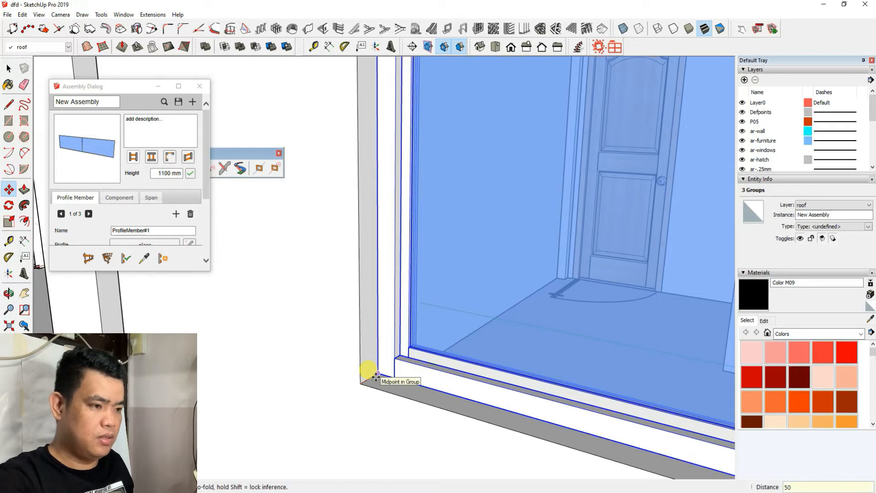
{"action": "left_click", "coordinate": [375, 375]}
{"action": "scroll", "coordinate": [363, 355], "scroll_direction": "down", "scroll_amount": 8}
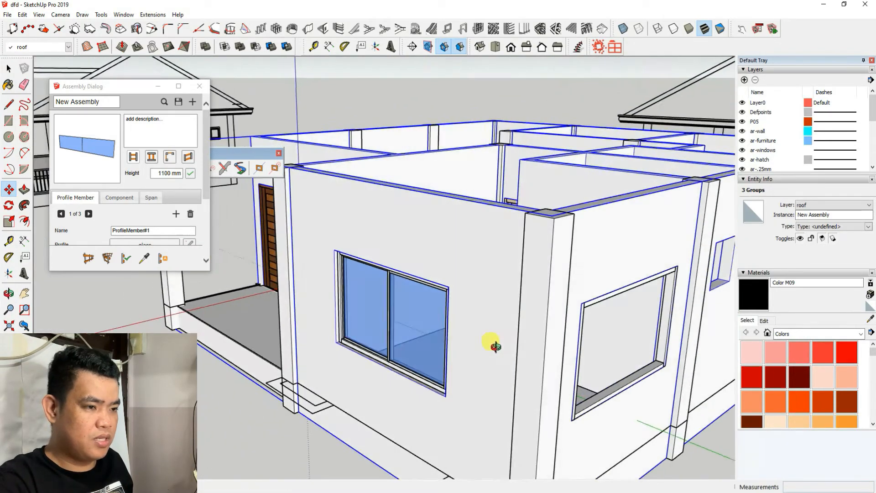
Step: Build two glass sliding panels in the wide window frame around the corner, from each bottom inner corner to mid-sill
{"action": "middle_click_drag", "start_coordinate": [496, 347], "coordinate": [420, 317]}
{"action": "scroll", "coordinate": [580, 310], "scroll_direction": "down", "scroll_amount": 4}
{"action": "middle_click_drag", "start_coordinate": [607, 328], "coordinate": [469, 360]}
{"action": "scroll", "coordinate": [370, 301], "scroll_direction": "up", "scroll_amount": 3}
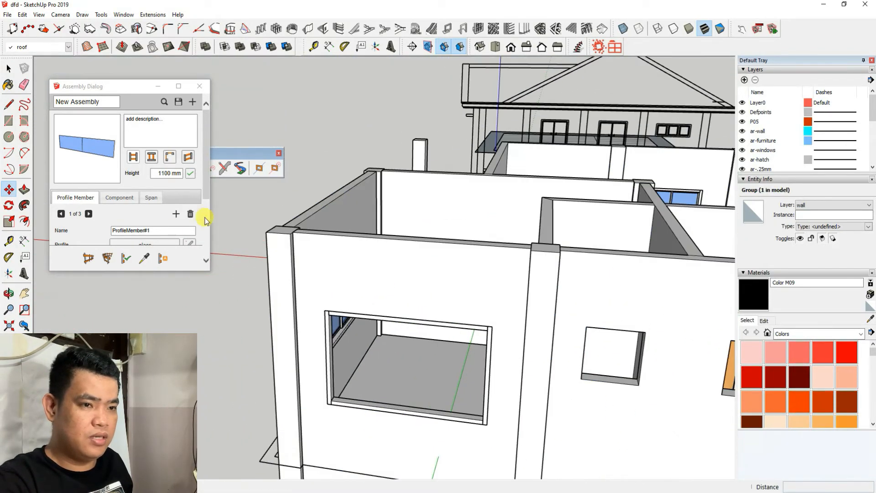
{"action": "left_click", "coordinate": [88, 258]}
{"action": "scroll", "coordinate": [333, 401], "scroll_direction": "up", "scroll_amount": 5}
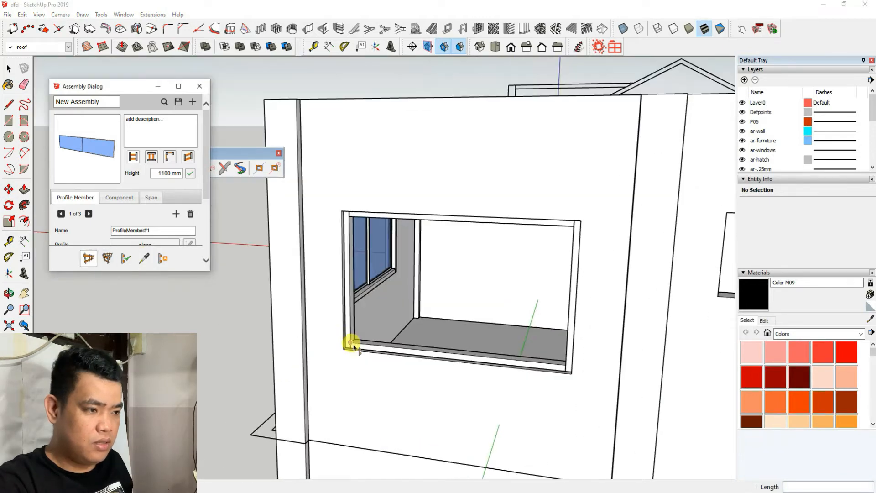
{"action": "left_click", "coordinate": [351, 343]}
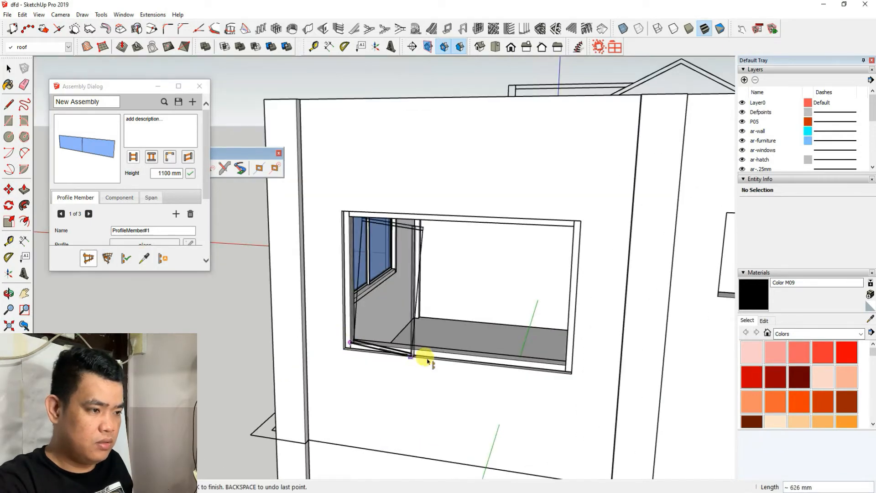
{"action": "double_click", "coordinate": [452, 352]}
{"action": "scroll", "coordinate": [489, 359], "scroll_direction": "up", "scroll_amount": 2}
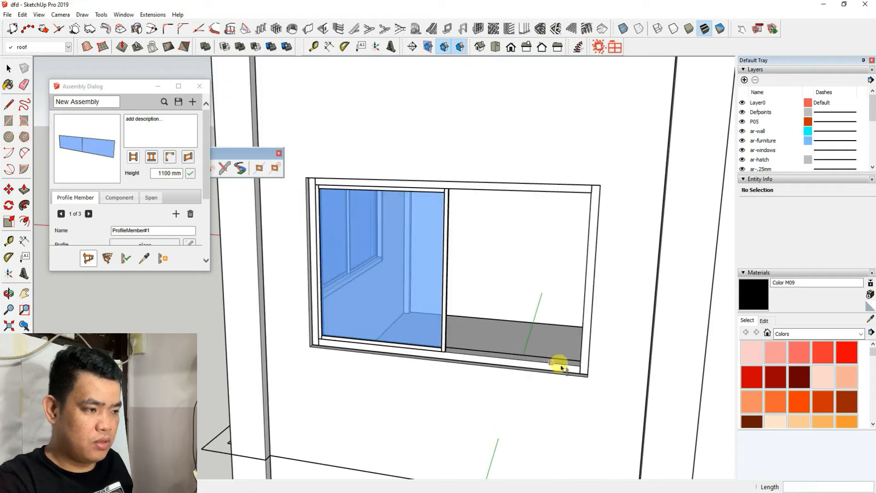
{"action": "scroll", "coordinate": [446, 348], "scroll_direction": "up", "scroll_amount": 4}
{"action": "left_click", "coordinate": [415, 388]}
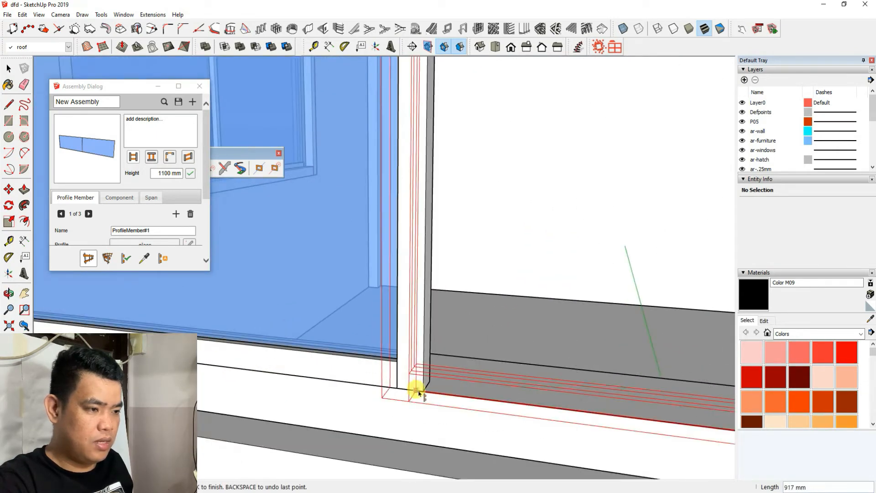
{"action": "double_click", "coordinate": [424, 392]}
{"action": "scroll", "coordinate": [502, 360], "scroll_direction": "down", "scroll_amount": 1}
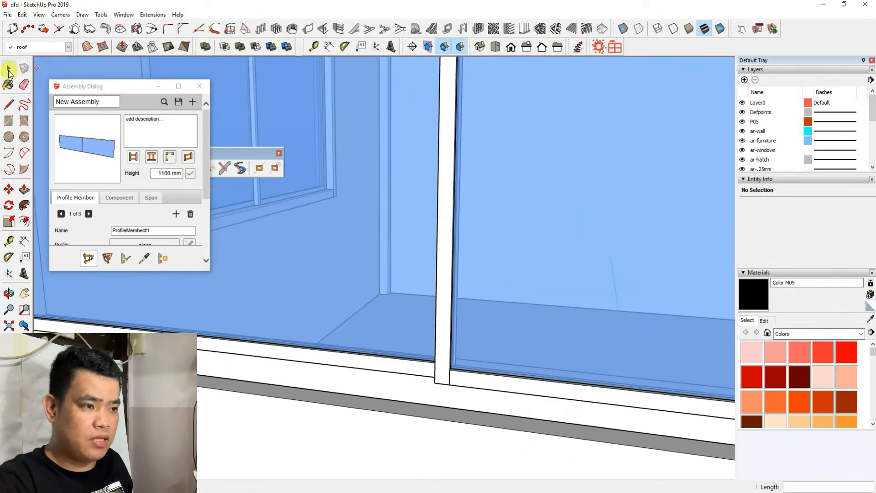
Step: Select both glass panels of the wide window around the corner, move them 25 mm inward within the frame, and clear the selection
{"action": "left_click", "coordinate": [9, 69]}
{"action": "left_click", "coordinate": [418, 372]}
{"action": "left_click", "coordinate": [352, 290]}
{"action": "scroll", "coordinate": [360, 291], "scroll_direction": "down", "scroll_amount": 5}
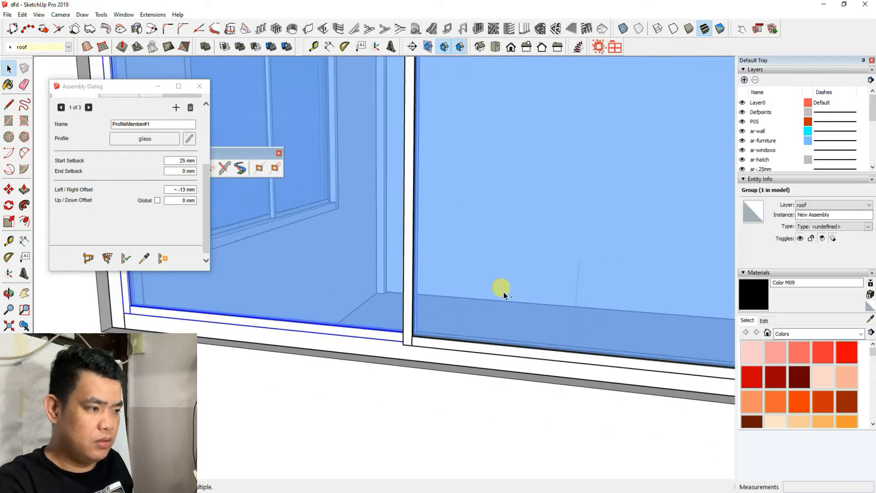
{"action": "left_click", "coordinate": [503, 292], "text": "shift"}
{"action": "scroll", "coordinate": [503, 292], "scroll_direction": "down", "scroll_amount": 4}
{"action": "scroll", "coordinate": [602, 352], "scroll_direction": "up", "scroll_amount": 1}
{"action": "left_click", "coordinate": [9, 188]}
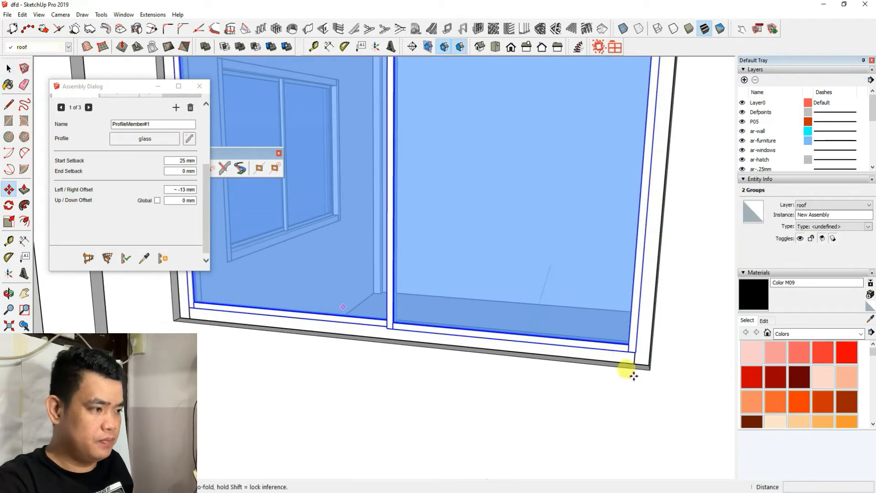
{"action": "scroll", "coordinate": [630, 371], "scroll_direction": "up", "scroll_amount": 2}
{"action": "left_click", "coordinate": [624, 341]}
{"action": "scroll", "coordinate": [634, 335], "scroll_direction": "up", "scroll_amount": 2}
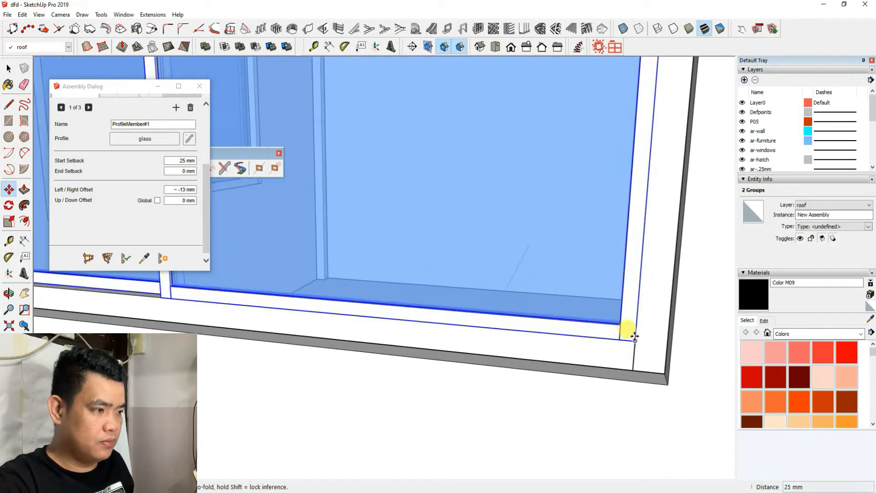
{"action": "type", "text": "2"}
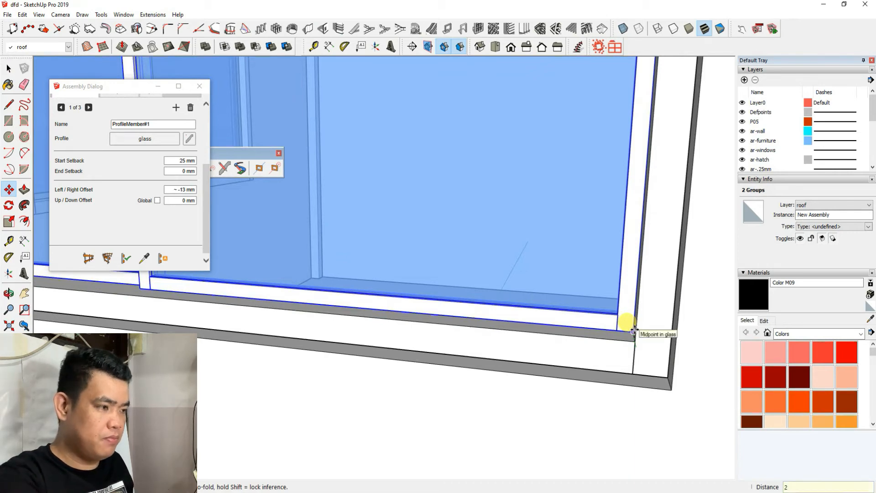
{"action": "type", "text": "5"}
{"action": "key", "text": "Return"}
{"action": "scroll", "coordinate": [629, 334], "scroll_direction": "down", "scroll_amount": 1}
{"action": "scroll", "coordinate": [630, 335], "scroll_direction": "up", "scroll_amount": 2}
{"action": "left_click", "coordinate": [637, 341]}
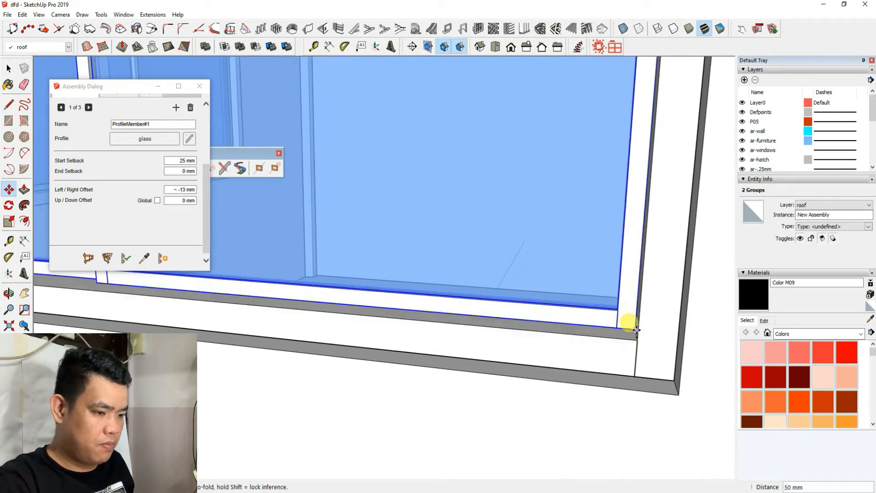
{"action": "type", "text": "25"}
{"action": "key", "text": "Return"}
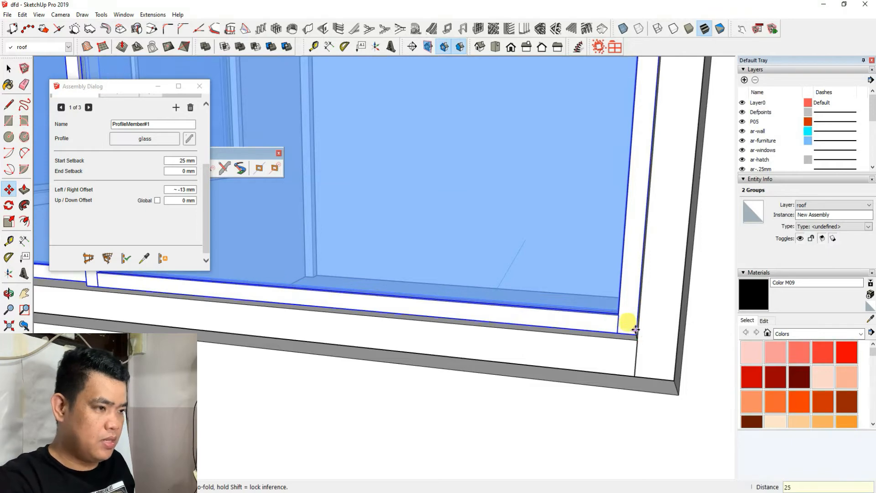
{"action": "scroll", "coordinate": [636, 331], "scroll_direction": "down", "scroll_amount": 5}
{"action": "middle_click_drag", "start_coordinate": [545, 339], "coordinate": [451, 288]}
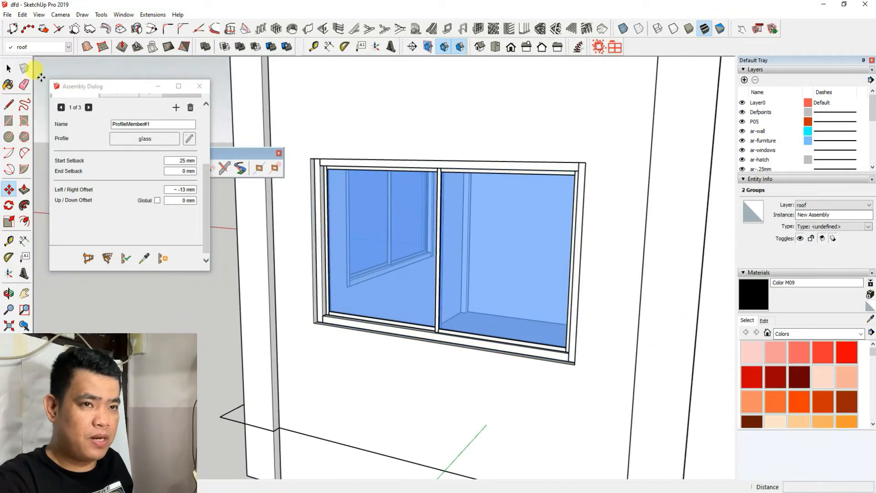
{"action": "key", "text": "space"}
{"action": "scroll", "coordinate": [413, 258], "scroll_direction": "down", "scroll_amount": 3}
{"action": "scroll", "coordinate": [417, 263], "scroll_direction": "down", "scroll_amount": 4}
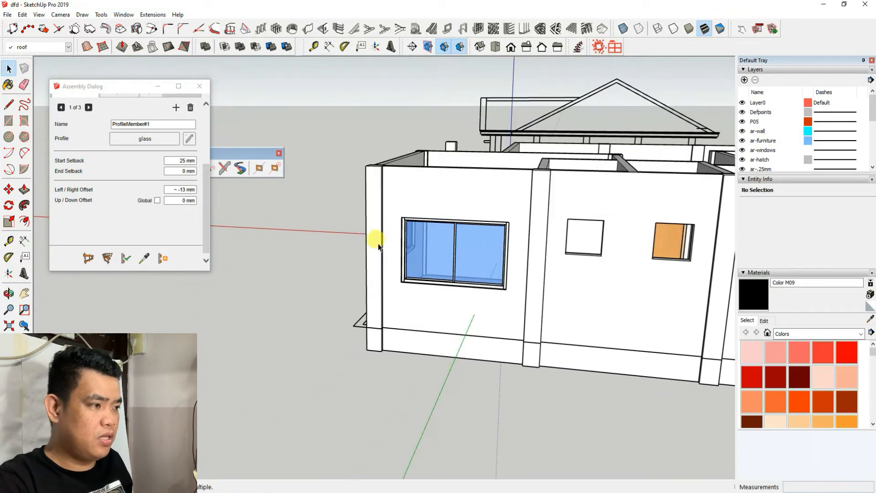
Step: Copy the wide window, frame and both glass panels together, along the wall into the matching opening beyond the two small windows
{"action": "scroll", "coordinate": [372, 239], "scroll_direction": "up", "scroll_amount": 4}
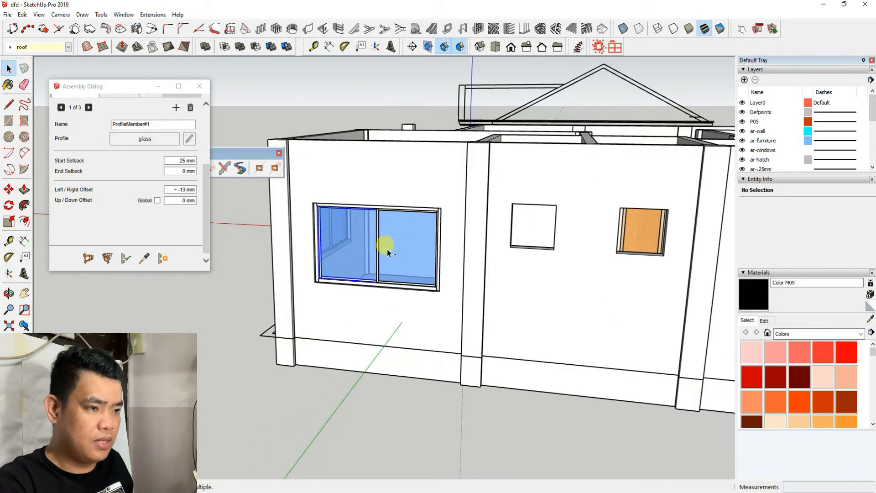
{"action": "left_click", "coordinate": [384, 245]}
{"action": "scroll", "coordinate": [315, 272], "scroll_direction": "up", "scroll_amount": 5}
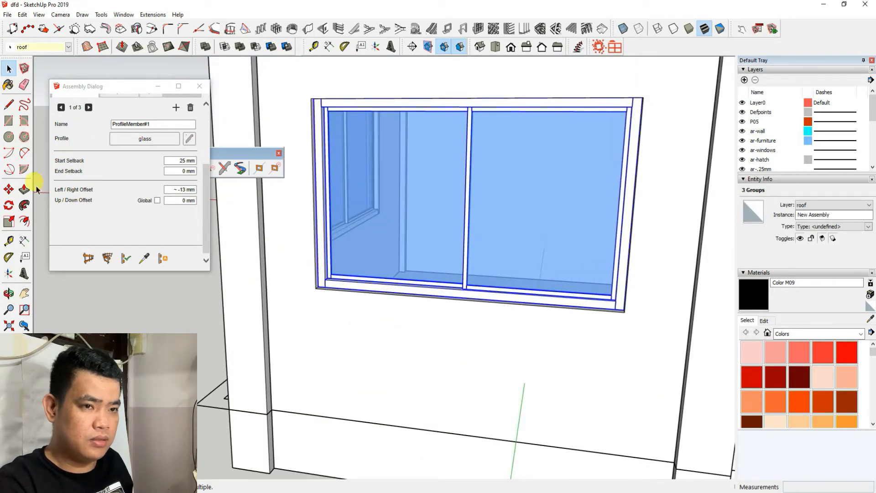
{"action": "left_click", "coordinate": [10, 190]}
{"action": "left_click", "coordinate": [314, 291]}
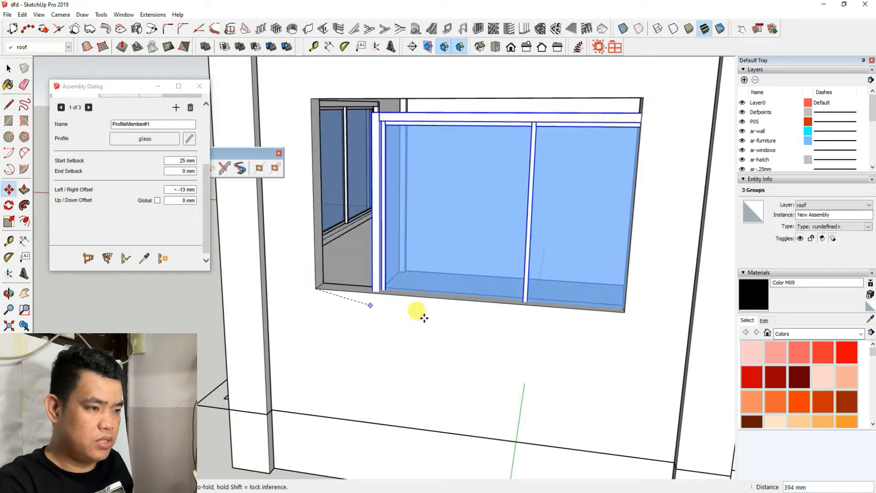
{"action": "scroll", "coordinate": [342, 264], "scroll_direction": "down", "scroll_amount": 6}
{"action": "scroll", "coordinate": [614, 298], "scroll_direction": "up", "scroll_amount": 3}
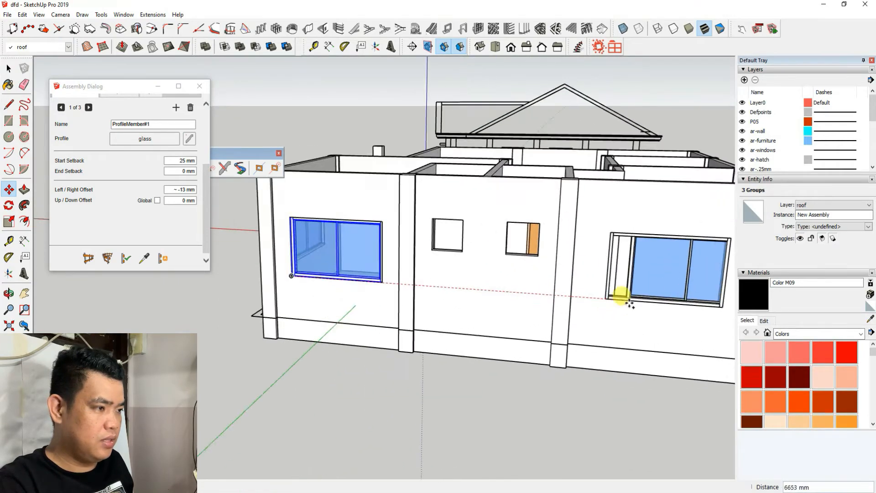
{"action": "left_click", "coordinate": [602, 298]}
{"action": "scroll", "coordinate": [471, 241], "scroll_direction": "down", "scroll_amount": 3}
Step: Build two glass sliding panels in the corner-side wide window frame on the adjoining wall, from each bottom inner corner to mid-sill
{"action": "middle_click_drag", "start_coordinate": [530, 305], "coordinate": [293, 312]}
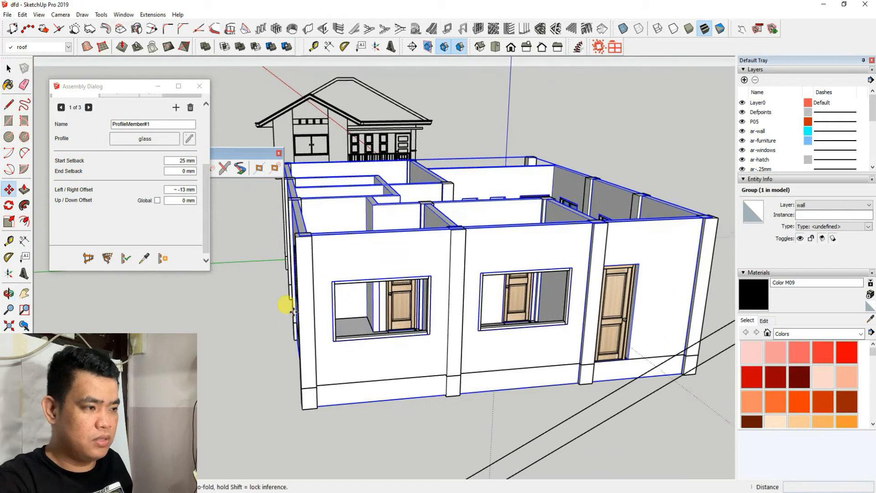
{"action": "scroll", "coordinate": [307, 315], "scroll_direction": "up", "scroll_amount": 4}
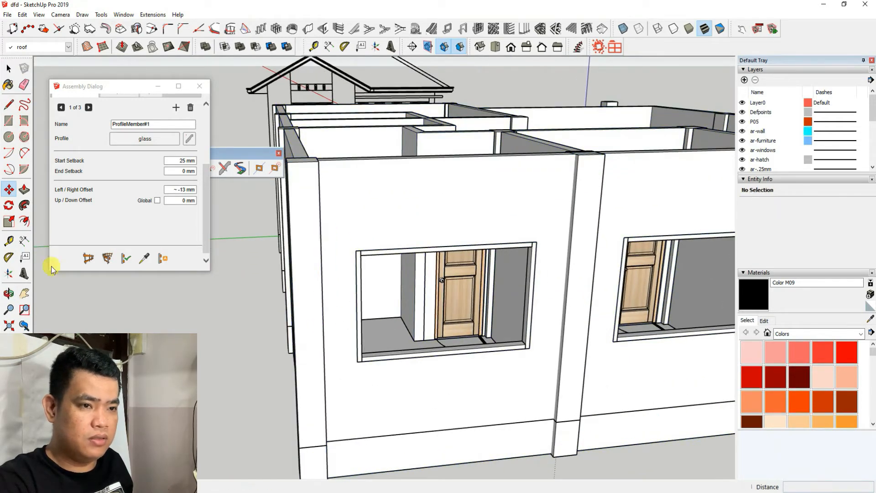
{"action": "left_click", "coordinate": [94, 266]}
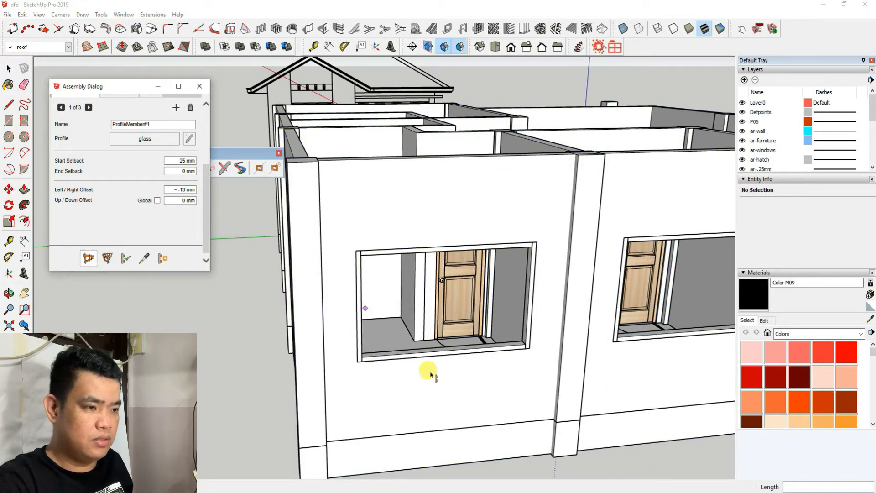
{"action": "left_click", "coordinate": [362, 357]}
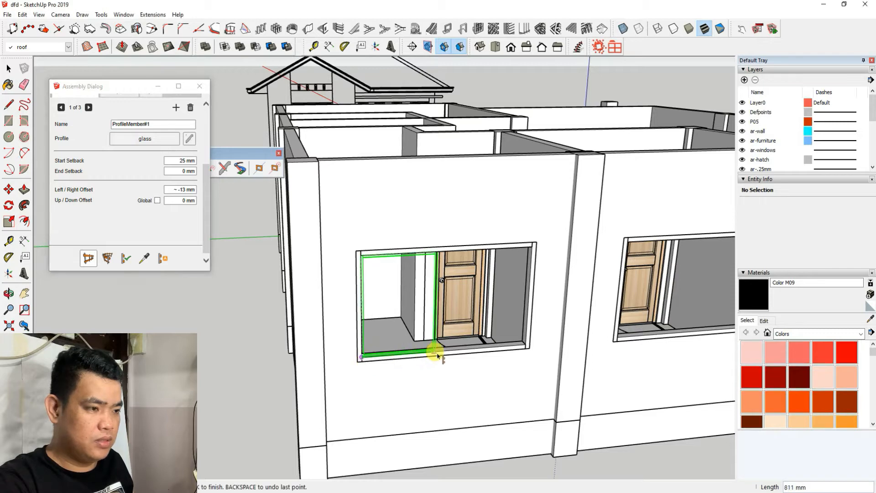
{"action": "scroll", "coordinate": [450, 359], "scroll_direction": "up", "scroll_amount": 3}
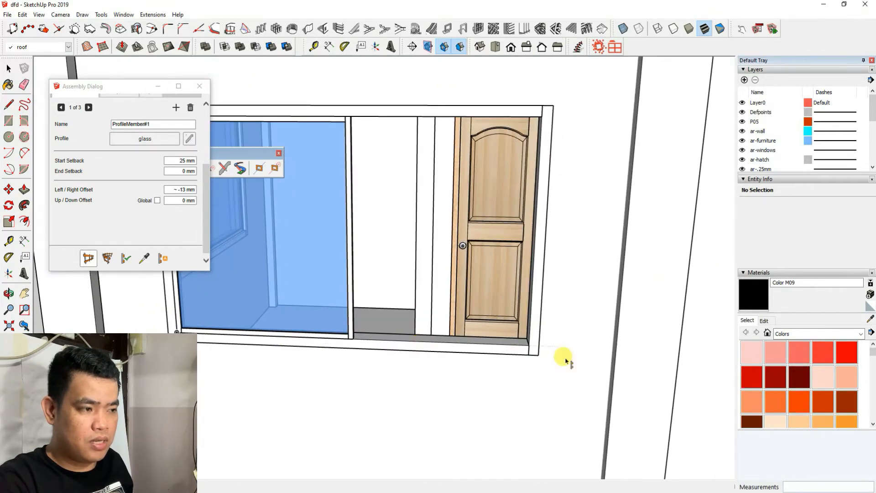
{"action": "left_click", "coordinate": [528, 348]}
{"action": "scroll", "coordinate": [358, 336], "scroll_direction": "up", "scroll_amount": 3}
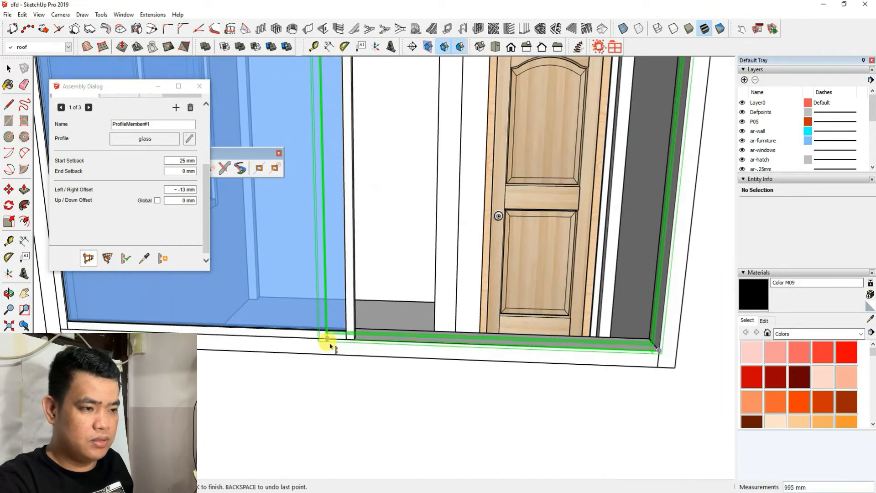
{"action": "left_click", "coordinate": [350, 347]}
{"action": "scroll", "coordinate": [491, 354], "scroll_direction": "down", "scroll_amount": 5}
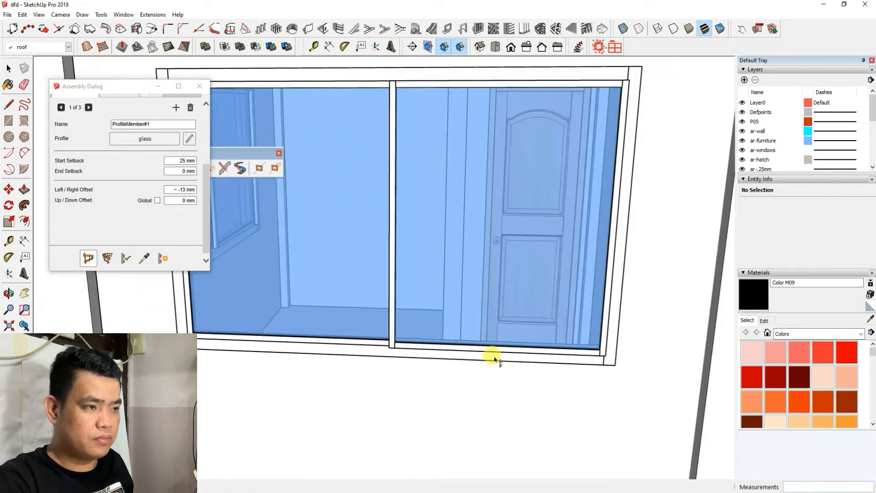
Step: Select both new glass panels of the corner-side window and move them inward within their frame
{"action": "left_click", "coordinate": [7, 69]}
{"action": "scroll", "coordinate": [362, 302], "scroll_direction": "up", "scroll_amount": 3}
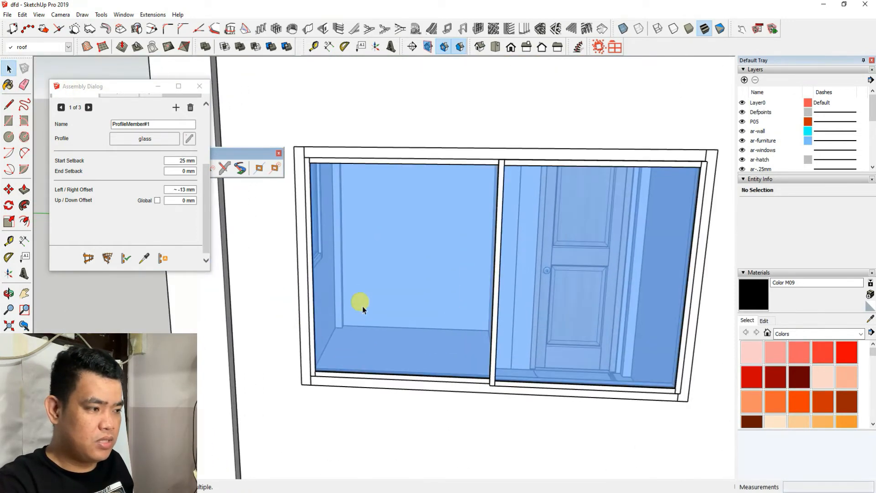
{"action": "left_click", "coordinate": [494, 322]}
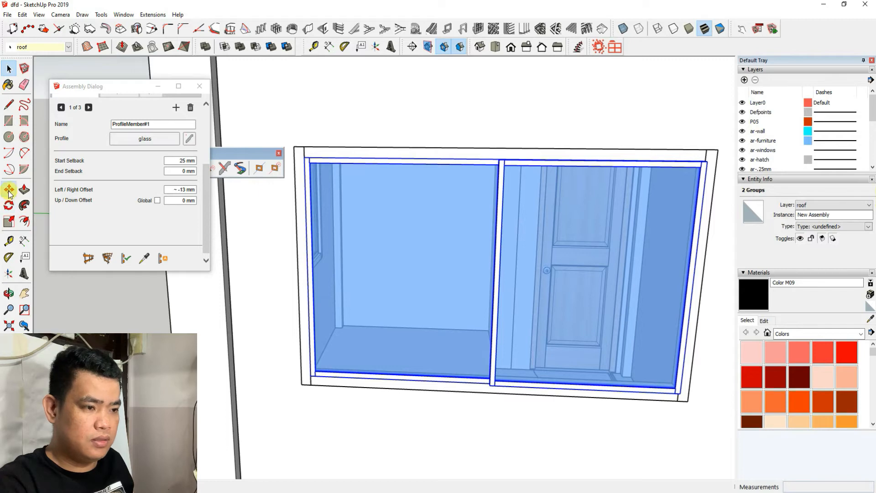
{"action": "left_click", "coordinate": [9, 193]}
{"action": "scroll", "coordinate": [288, 355], "scroll_direction": "up", "scroll_amount": 3}
{"action": "left_click", "coordinate": [333, 391]}
{"action": "scroll", "coordinate": [340, 381], "scroll_direction": "up", "scroll_amount": 2}
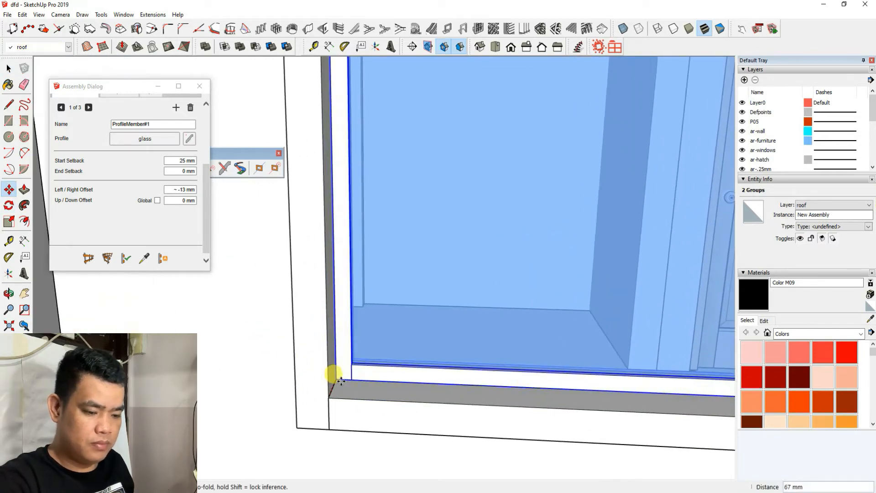
{"action": "key", "text": "Return"}
{"action": "scroll", "coordinate": [337, 363], "scroll_direction": "down", "scroll_amount": 5}
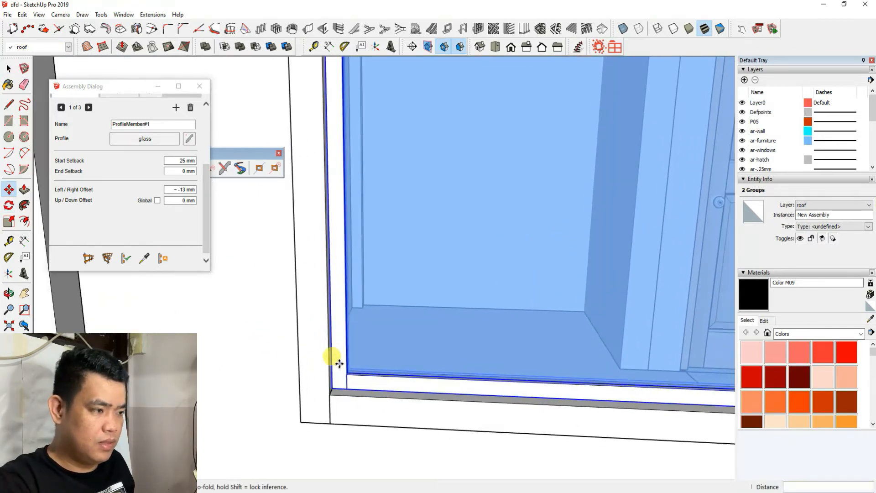
{"action": "middle_click_drag", "start_coordinate": [483, 409], "coordinate": [406, 388]}
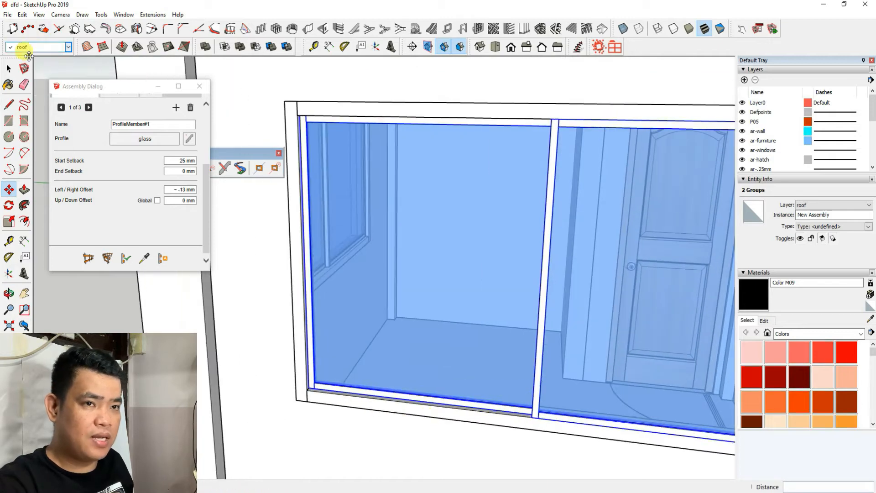
Step: Copy the corner-side window, frame and both glass panels, into the neighbouring wide opening next to the door and clear the selection
{"action": "left_click", "coordinate": [8, 68]}
{"action": "scroll", "coordinate": [417, 254], "scroll_direction": "down", "scroll_amount": 3}
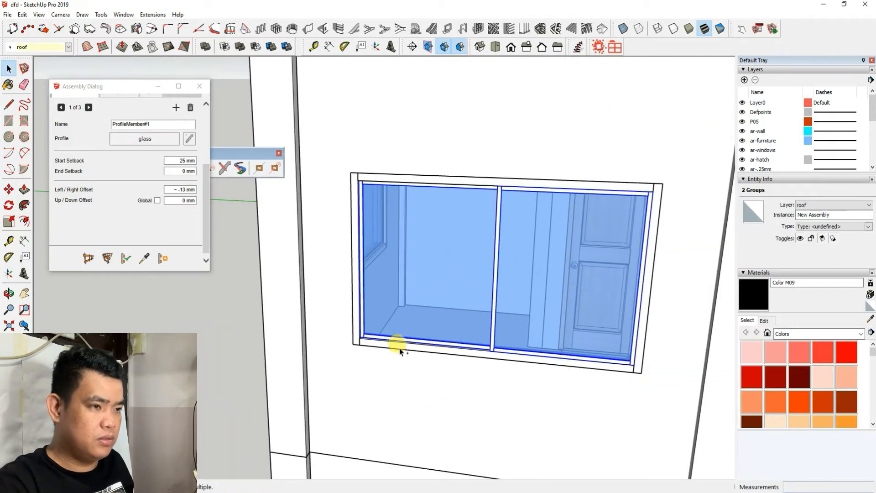
{"action": "left_click", "coordinate": [8, 190]}
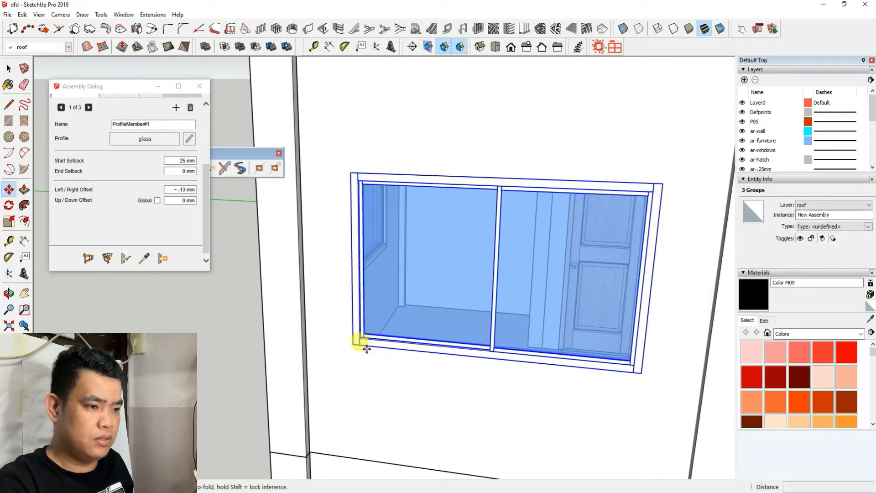
{"action": "key", "text": "ctrl"}
{"action": "left_click", "coordinate": [351, 346]}
{"action": "scroll", "coordinate": [323, 264], "scroll_direction": "down", "scroll_amount": 4}
{"action": "scroll", "coordinate": [524, 325], "scroll_direction": "up", "scroll_amount": 5}
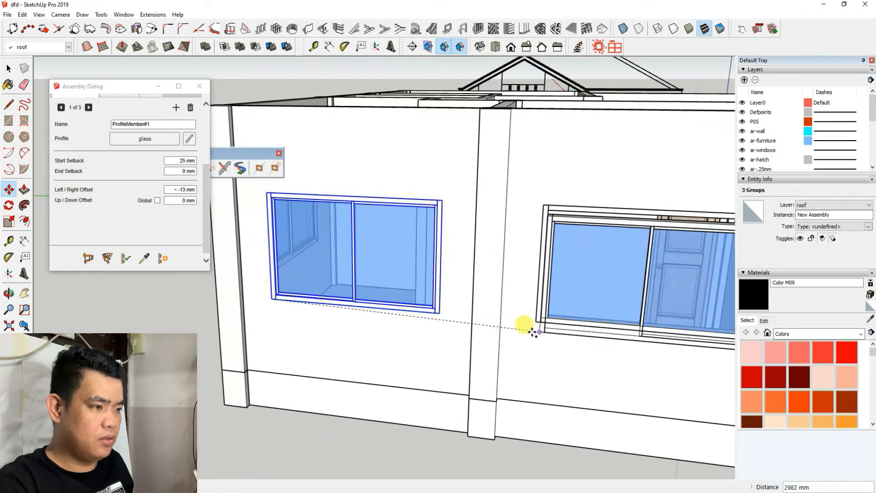
{"action": "left_click", "coordinate": [530, 315]}
{"action": "scroll", "coordinate": [454, 280], "scroll_direction": "down", "scroll_amount": 4}
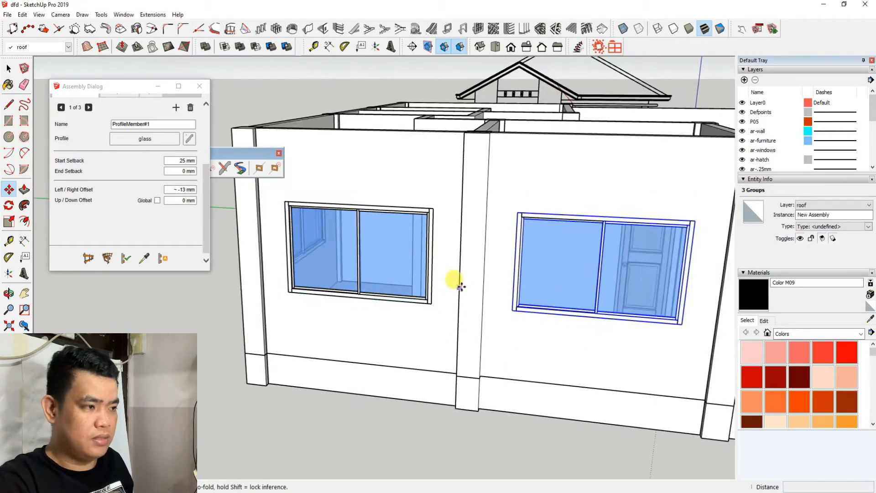
{"action": "middle_click_drag", "start_coordinate": [453, 279], "coordinate": [508, 358]}
{"action": "left_click", "coordinate": [4, 68]}
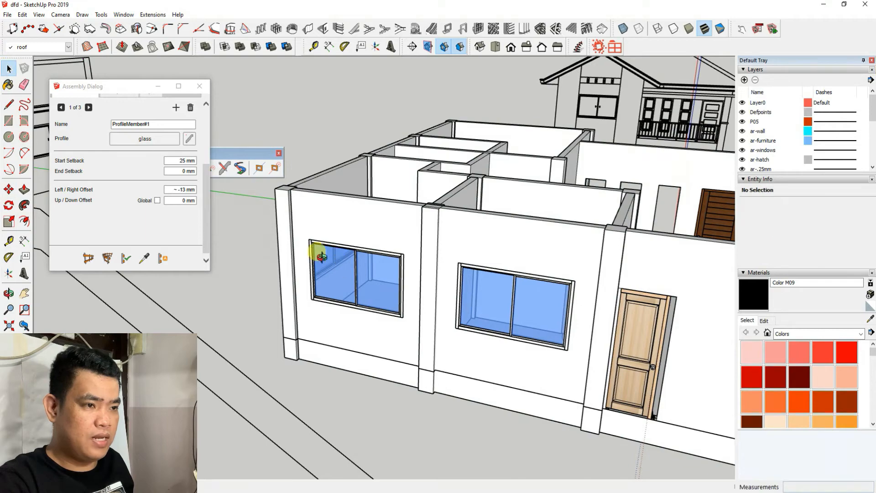
{"action": "middle_click_drag", "start_coordinate": [314, 248], "coordinate": [255, 205]}
{"action": "left_click_drag", "start_coordinate": [255, 204], "coordinate": [386, 336]}
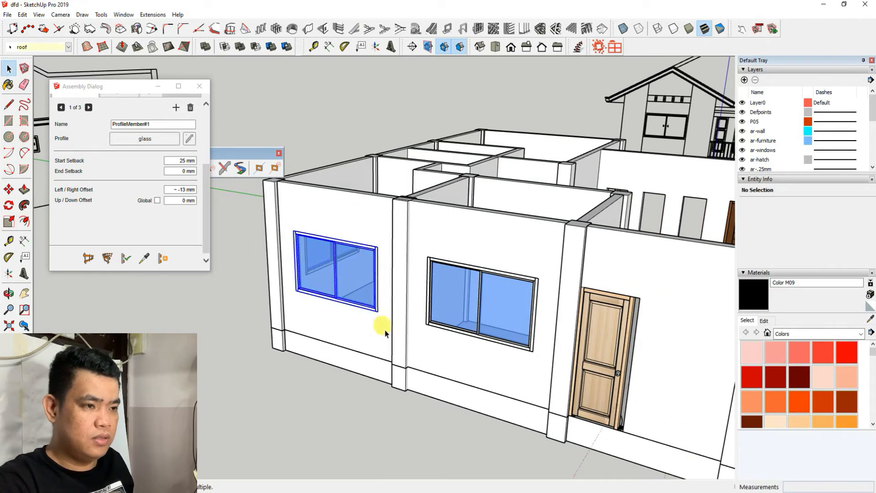
{"action": "middle_click_drag", "start_coordinate": [386, 336], "coordinate": [311, 314]}
{"action": "scroll", "coordinate": [292, 256], "scroll_direction": "up", "scroll_amount": 5}
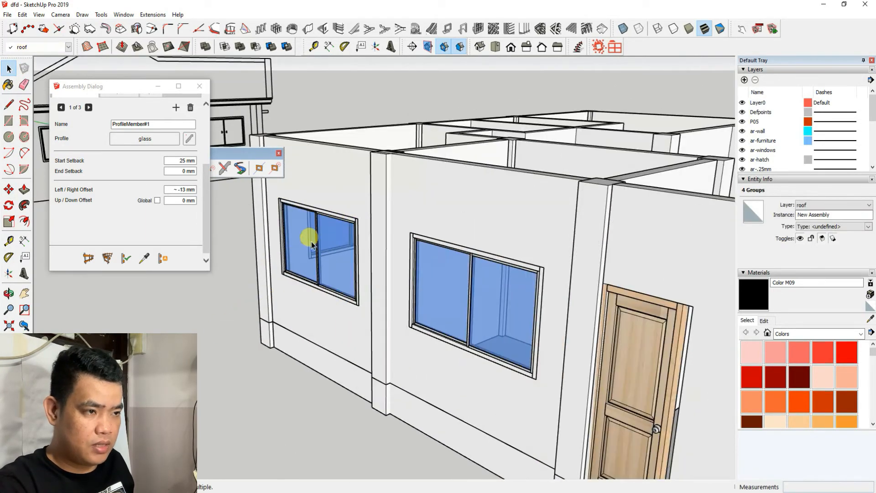
{"action": "left_click", "coordinate": [324, 230]}
{"action": "scroll", "coordinate": [412, 268], "scroll_direction": "up", "scroll_amount": 3}
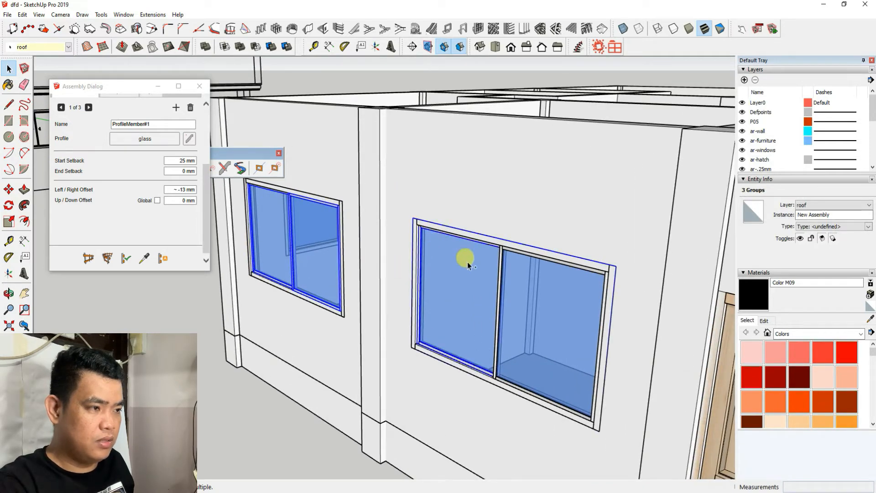
{"action": "left_click_drag", "start_coordinate": [486, 276], "coordinate": [485, 275], "text": "ctrl"}
{"action": "scroll", "coordinate": [491, 263], "scroll_direction": "down", "scroll_amount": 3}
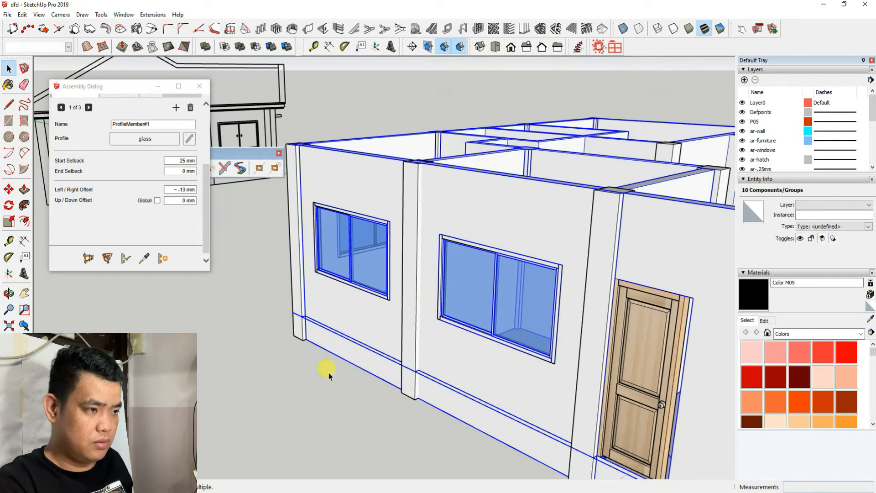
{"action": "left_click", "coordinate": [329, 374]}
Step: Select both wide windows on the wall with the door, frames and glass panels included, and move them together inward from the wall face
{"action": "middle_click_drag", "start_coordinate": [407, 319], "coordinate": [489, 358]}
{"action": "scroll", "coordinate": [489, 358], "scroll_direction": "up", "scroll_amount": 2}
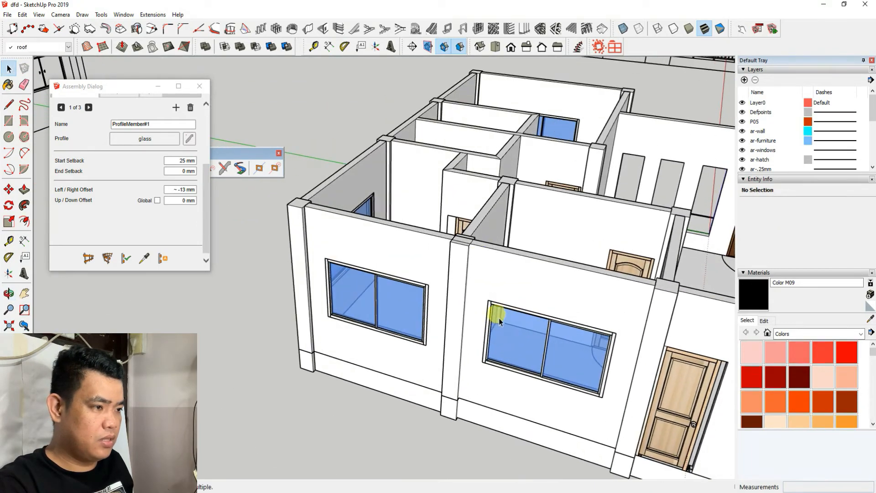
{"action": "left_click_drag", "start_coordinate": [474, 280], "coordinate": [609, 414]}
{"action": "middle_click_drag", "start_coordinate": [561, 405], "coordinate": [281, 318]}
{"action": "left_click_drag", "start_coordinate": [252, 230], "coordinate": [366, 379], "text": "shift"}
{"action": "middle_click_drag", "start_coordinate": [367, 379], "coordinate": [545, 279]}
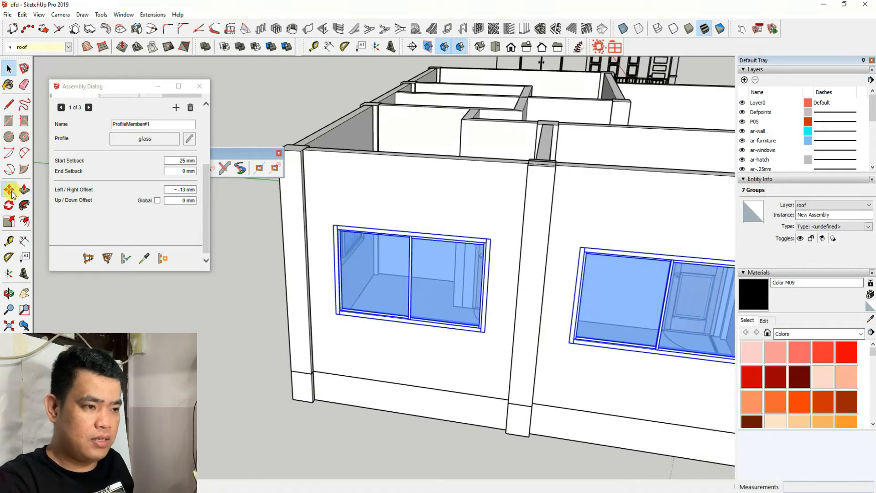
{"action": "scroll", "coordinate": [357, 313], "scroll_direction": "up", "scroll_amount": 5}
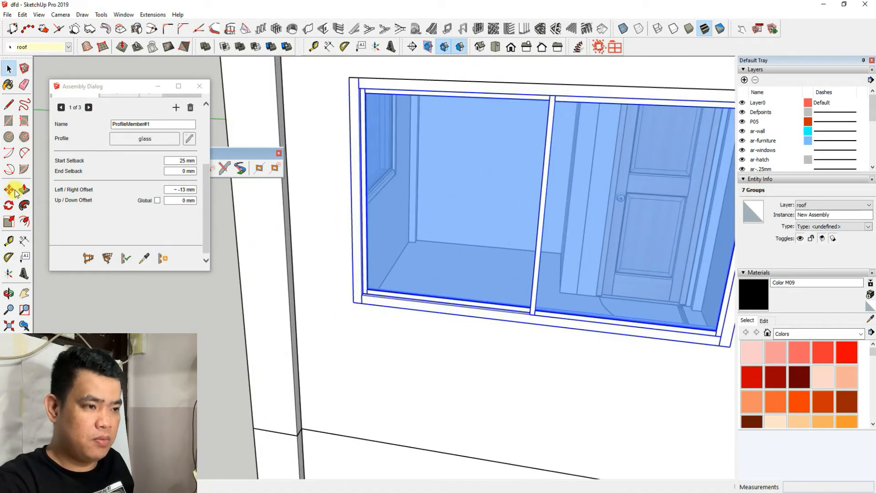
{"action": "left_click", "coordinate": [14, 192]}
{"action": "scroll", "coordinate": [354, 294], "scroll_direction": "up", "scroll_amount": 3}
{"action": "left_click", "coordinate": [358, 290]}
{"action": "scroll", "coordinate": [364, 280], "scroll_direction": "up", "scroll_amount": 2}
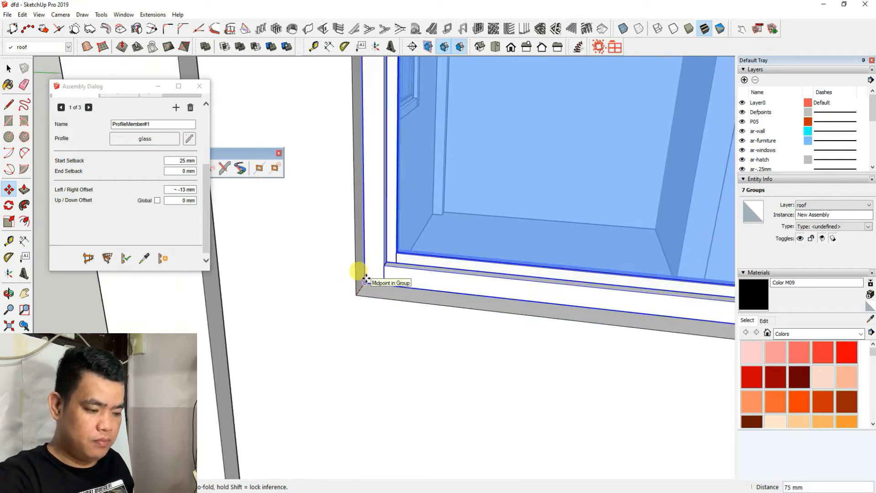
{"action": "scroll", "coordinate": [370, 274], "scroll_direction": "down", "scroll_amount": 10}
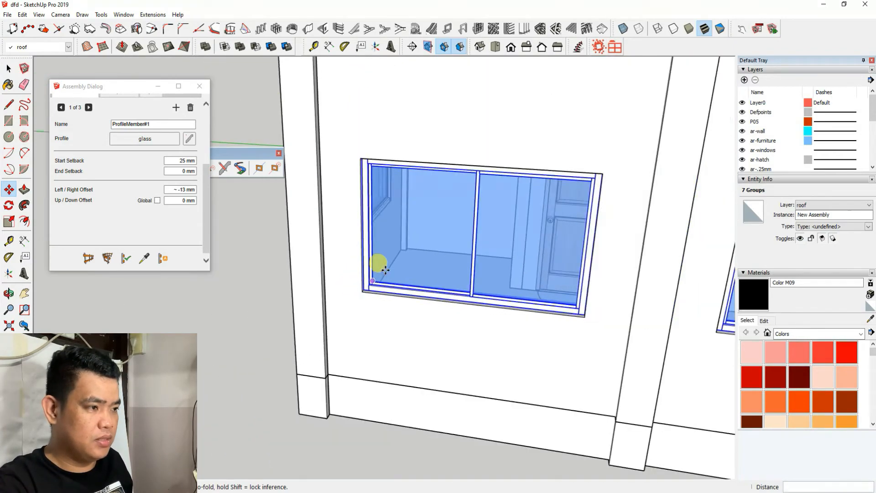
Step: Select both glass panels of the corner window on the wall with the two small openings and move them inward within their frame
{"action": "scroll", "coordinate": [420, 229], "scroll_direction": "up", "scroll_amount": 8}
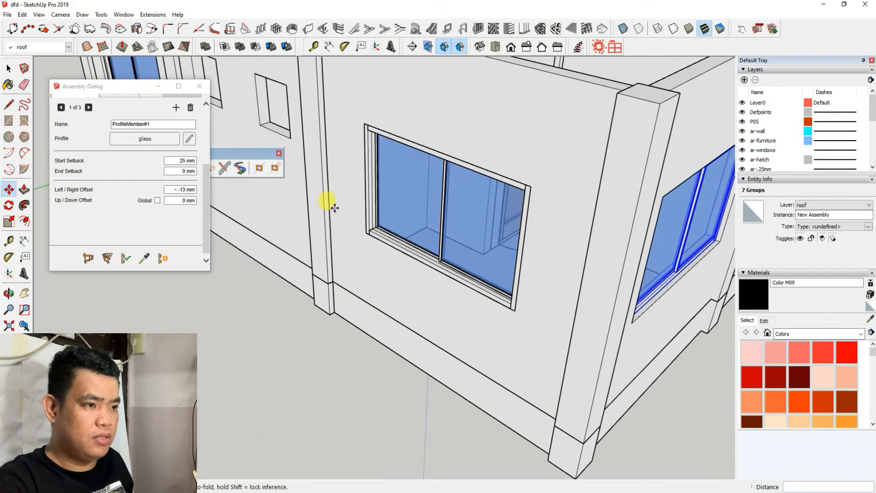
{"action": "left_click", "coordinate": [8, 69]}
{"action": "scroll", "coordinate": [383, 268], "scroll_direction": "up", "scroll_amount": 4}
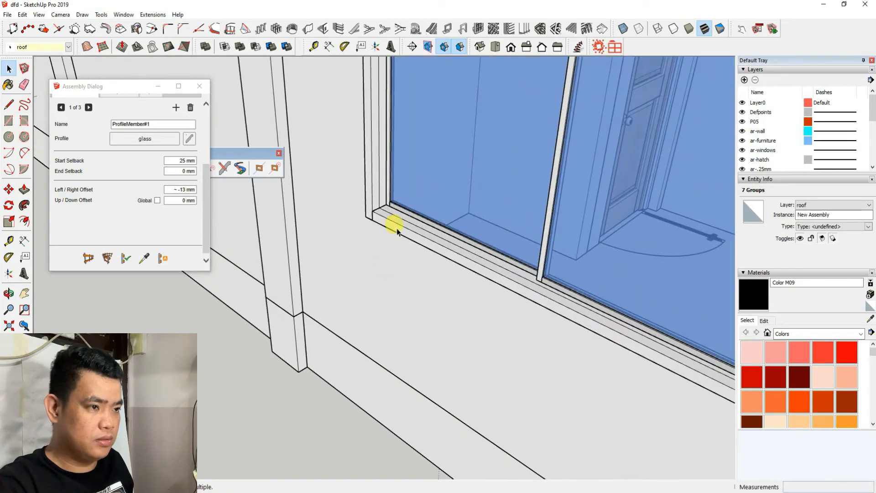
{"action": "scroll", "coordinate": [388, 236], "scroll_direction": "down", "scroll_amount": 3}
{"action": "scroll", "coordinate": [452, 224], "scroll_direction": "up", "scroll_amount": 5}
{"action": "left_click", "coordinate": [469, 270]}
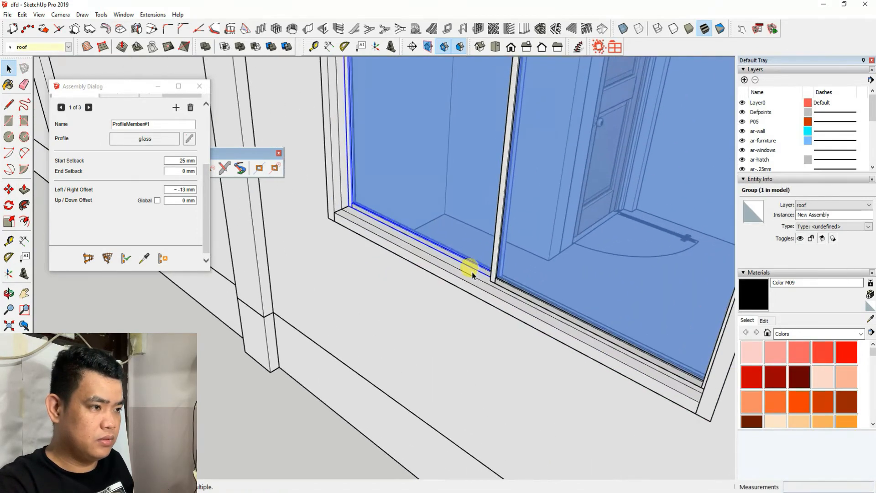
{"action": "left_click", "coordinate": [516, 273], "text": "ctrl"}
{"action": "scroll", "coordinate": [438, 292], "scroll_direction": "down", "scroll_amount": 2}
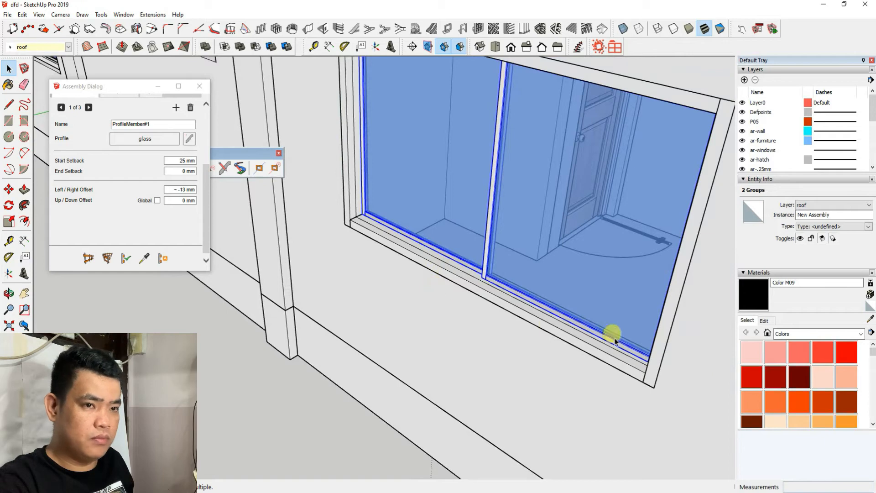
{"action": "middle_click_drag", "start_coordinate": [248, 257], "coordinate": [300, 260]}
{"action": "scroll", "coordinate": [379, 220], "scroll_direction": "up", "scroll_amount": 3}
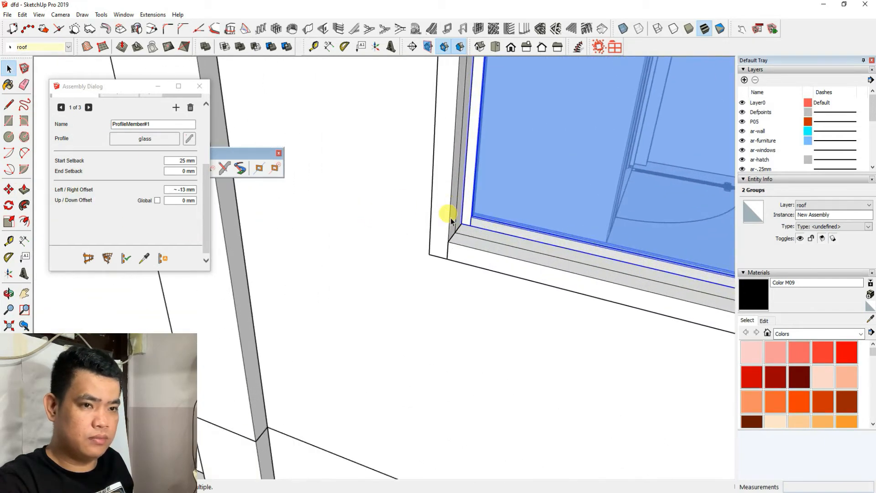
{"action": "scroll", "coordinate": [448, 253], "scroll_direction": "up", "scroll_amount": 2}
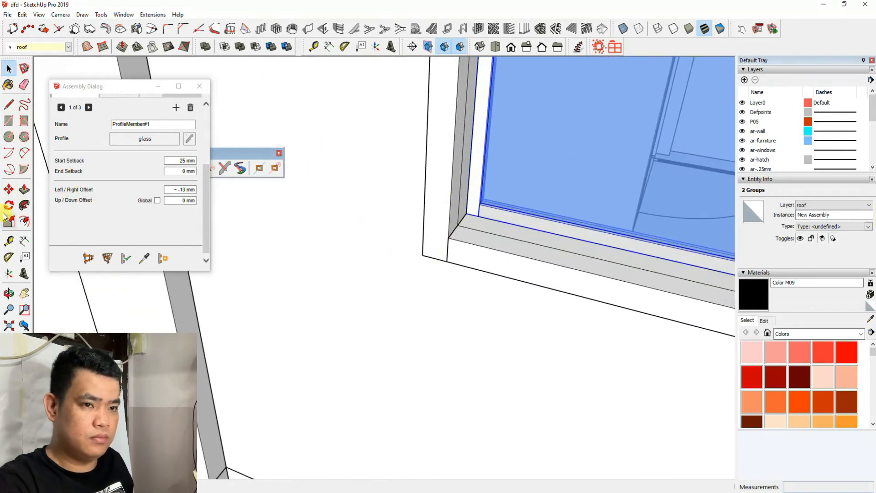
{"action": "left_click", "coordinate": [8, 190]}
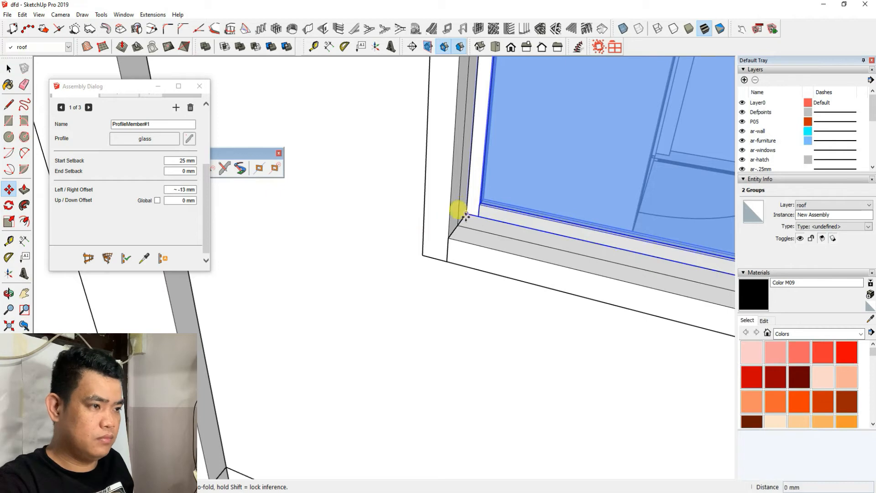
{"action": "scroll", "coordinate": [435, 243], "scroll_direction": "down", "scroll_amount": 4}
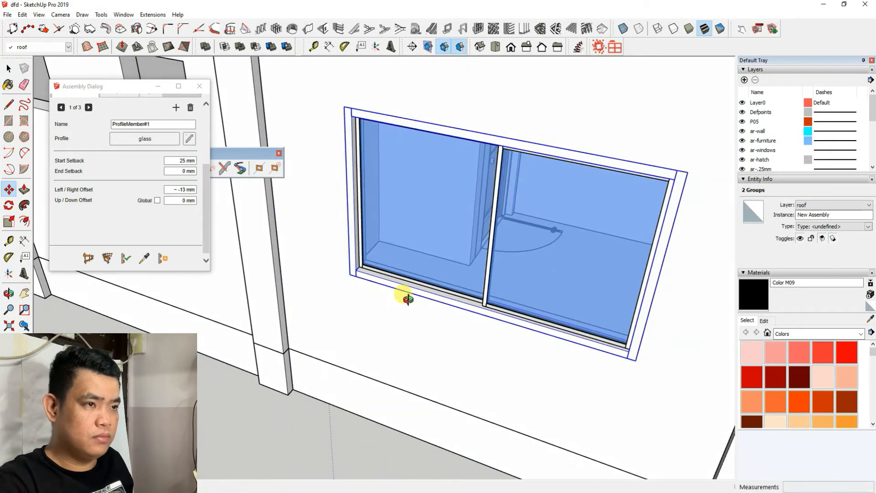
{"action": "middle_click_drag", "start_coordinate": [409, 299], "coordinate": [367, 299]}
Step: Select the outer frame of that corner window and move it about 50 mm inward from the wall face
{"action": "left_click", "coordinate": [9, 71]}
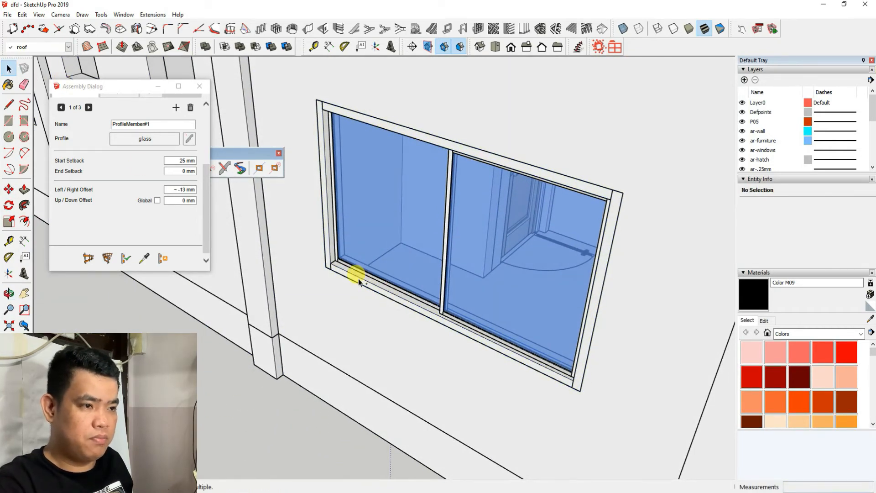
{"action": "left_click", "coordinate": [322, 287]}
{"action": "left_click", "coordinate": [8, 188]}
{"action": "scroll", "coordinate": [358, 225], "scroll_direction": "up", "scroll_amount": 5}
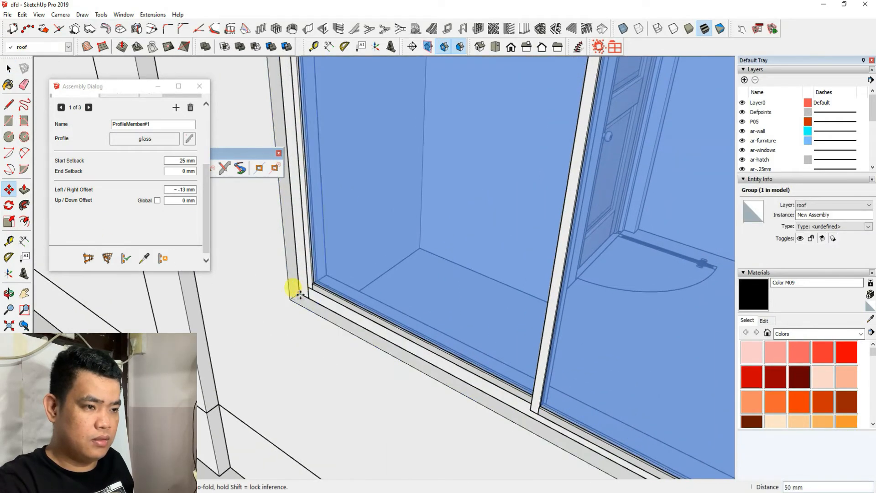
{"action": "scroll", "coordinate": [388, 290], "scroll_direction": "down", "scroll_amount": 4}
{"action": "scroll", "coordinate": [392, 292], "scroll_direction": "down", "scroll_amount": 5}
{"action": "scroll", "coordinate": [448, 260], "scroll_direction": "up", "scroll_amount": 3}
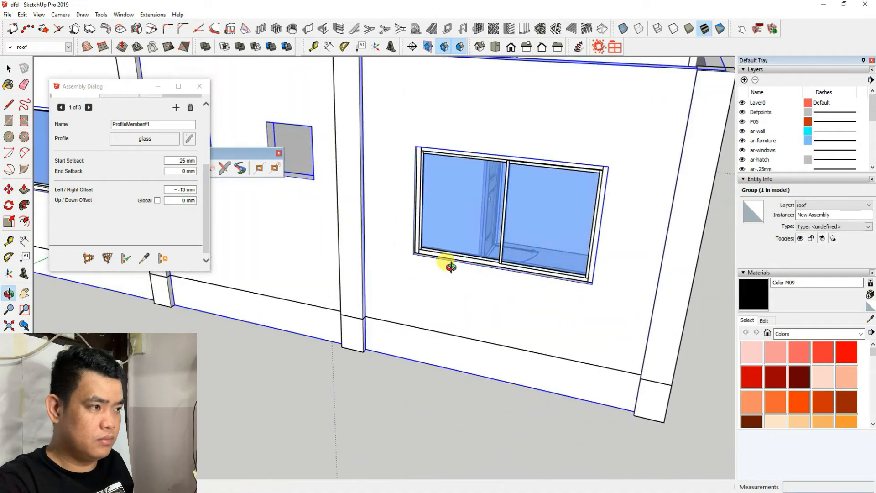
{"action": "scroll", "coordinate": [625, 273], "scroll_direction": "up", "scroll_amount": 2}
{"action": "scroll", "coordinate": [598, 274], "scroll_direction": "up", "scroll_amount": 3}
{"action": "scroll", "coordinate": [670, 332], "scroll_direction": "down", "scroll_amount": 7}
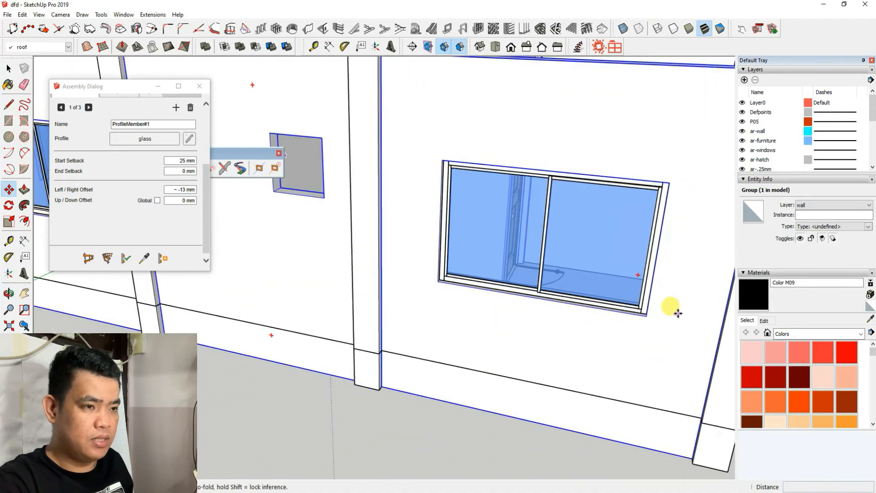
{"action": "scroll", "coordinate": [369, 264], "scroll_direction": "up", "scroll_amount": 3}
{"action": "scroll", "coordinate": [369, 265], "scroll_direction": "down", "scroll_amount": 6}
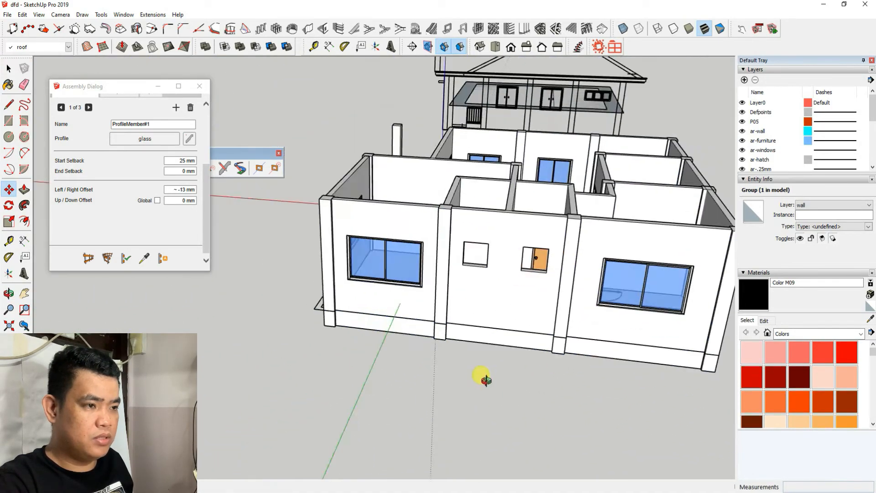
Step: Load the saved awning window 2 assembly for the two small square openings between the wide windows
{"action": "middle_click_drag", "start_coordinate": [480, 371], "coordinate": [382, 249]}
{"action": "left_click", "coordinate": [10, 69]}
{"action": "scroll", "coordinate": [553, 221], "scroll_direction": "up", "scroll_amount": 4}
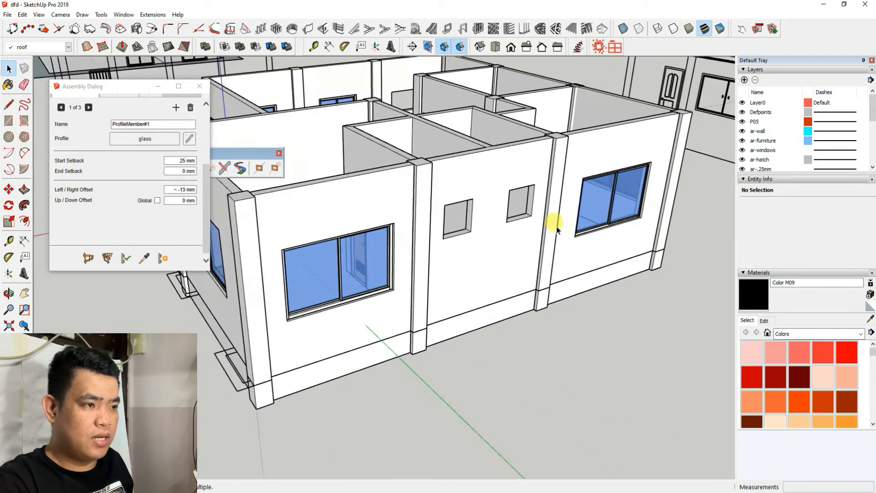
{"action": "scroll", "coordinate": [485, 250], "scroll_direction": "up", "scroll_amount": 2}
{"action": "scroll", "coordinate": [557, 254], "scroll_direction": "down", "scroll_amount": 2}
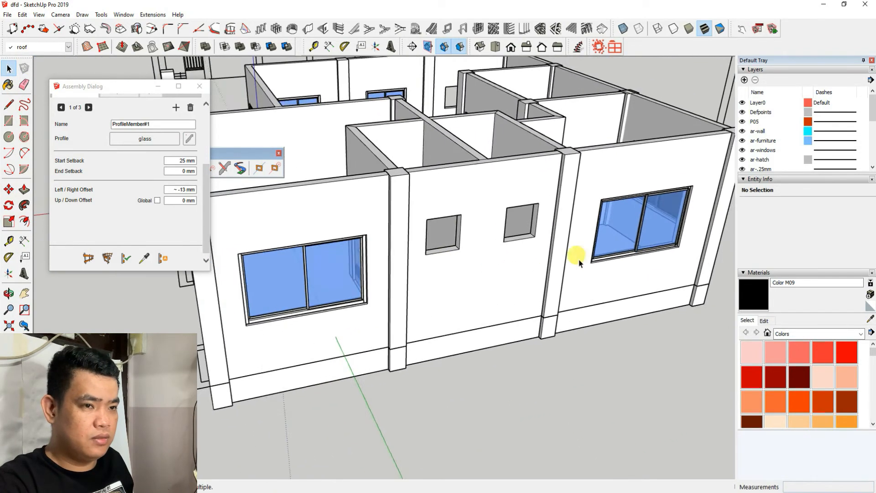
{"action": "middle_click_drag", "start_coordinate": [580, 260], "coordinate": [382, 268]}
{"action": "scroll", "coordinate": [370, 252], "scroll_direction": "up", "scroll_amount": 3}
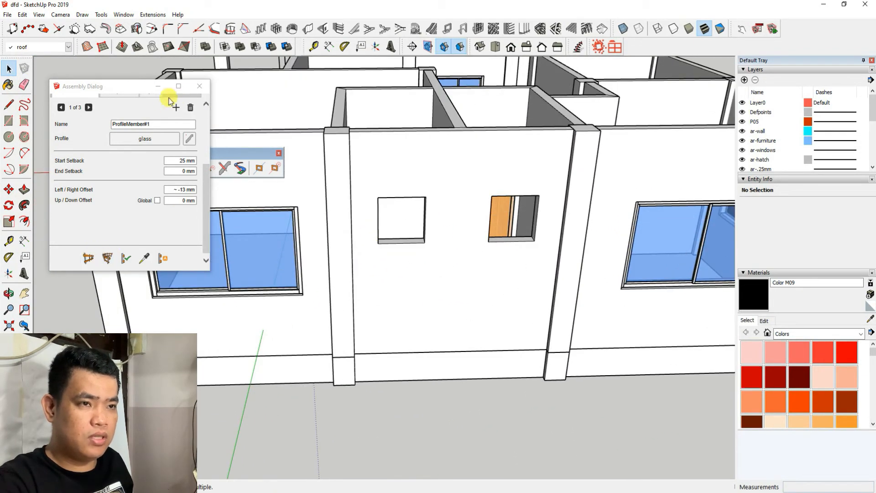
{"action": "scroll", "coordinate": [144, 105], "scroll_direction": "up", "scroll_amount": 3}
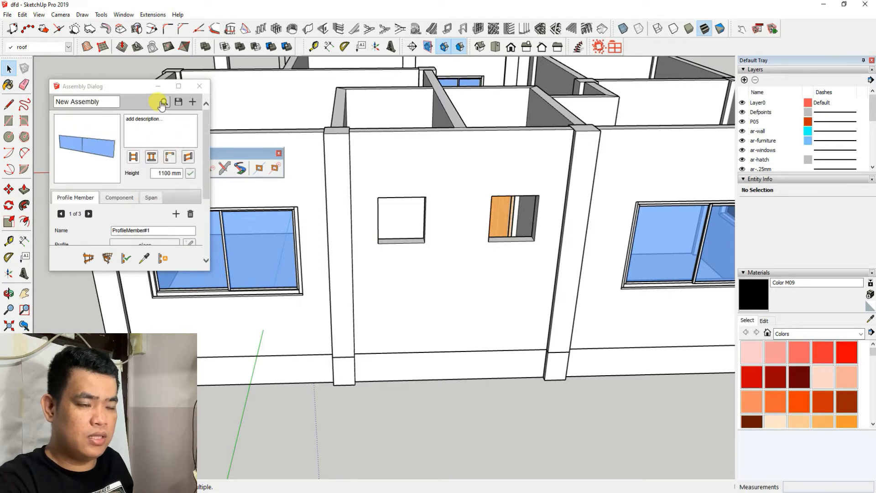
{"action": "left_click", "coordinate": [162, 102]}
{"action": "scroll", "coordinate": [170, 271], "scroll_direction": "down", "scroll_amount": 3}
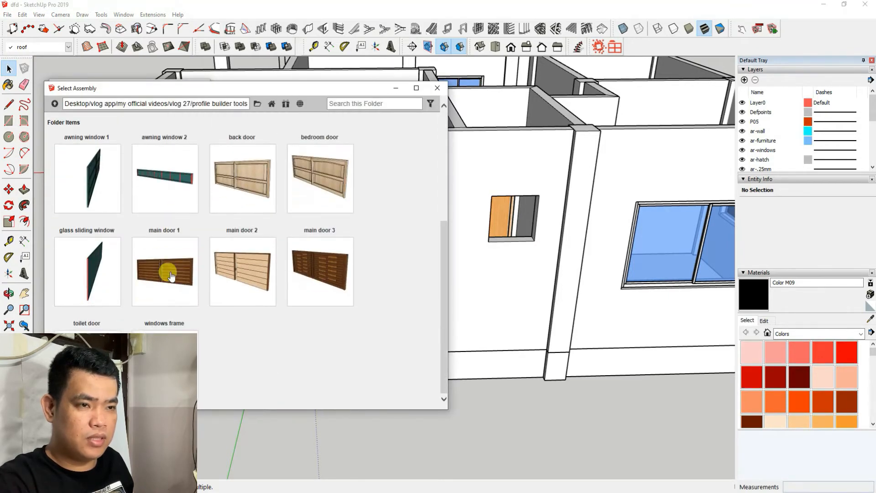
{"action": "scroll", "coordinate": [165, 267], "scroll_direction": "up", "scroll_amount": 3}
{"action": "scroll", "coordinate": [160, 274], "scroll_direction": "down", "scroll_amount": 4}
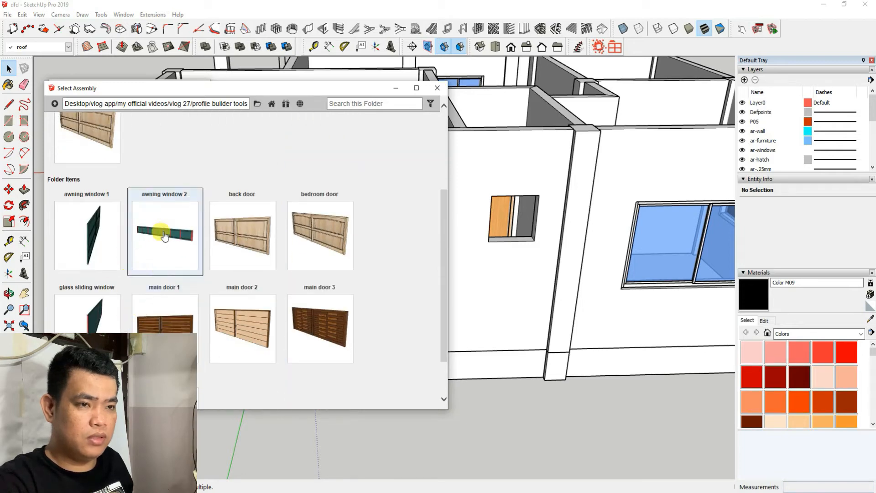
{"action": "double_click", "coordinate": [164, 235]}
{"action": "left_click", "coordinate": [88, 259]}
{"action": "scroll", "coordinate": [324, 250], "scroll_direction": "up", "scroll_amount": 2}
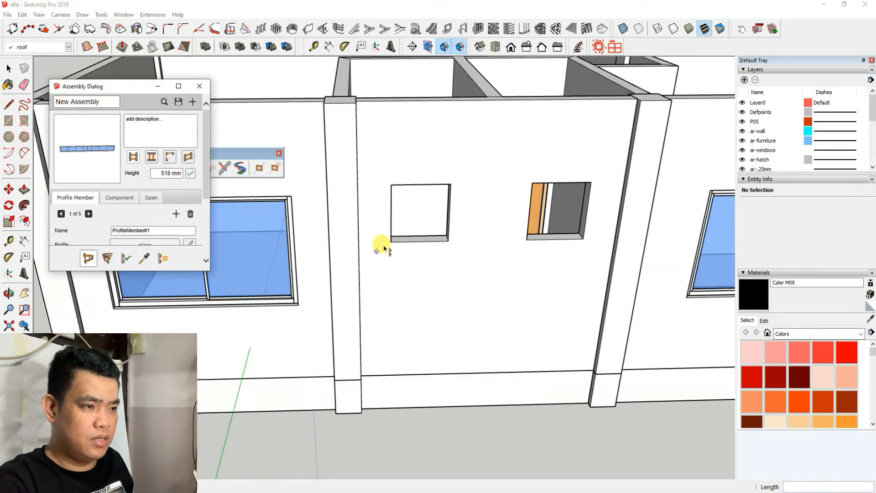
{"action": "left_click", "coordinate": [390, 242]}
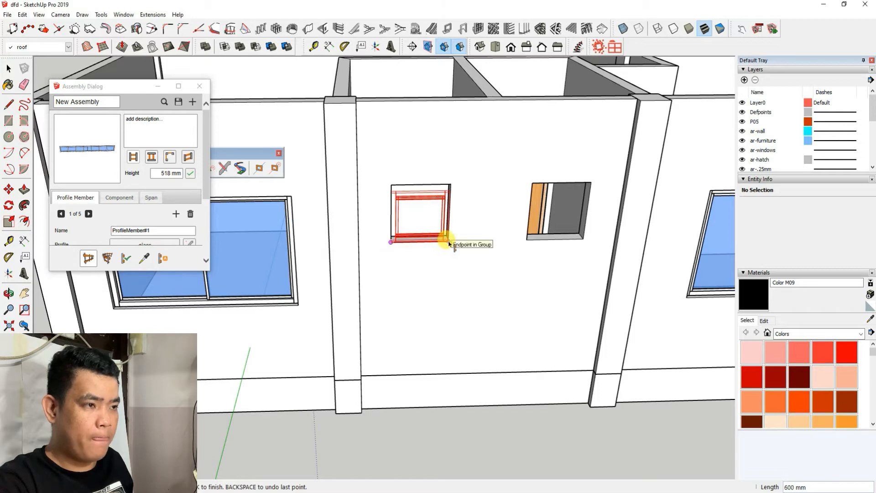
{"action": "scroll", "coordinate": [448, 243], "scroll_direction": "up", "scroll_amount": 3}
{"action": "middle_click_drag", "start_coordinate": [448, 243], "coordinate": [301, 255]}
{"action": "scroll", "coordinate": [418, 267], "scroll_direction": "down", "scroll_amount": 1}
{"action": "key", "text": "Escape"}
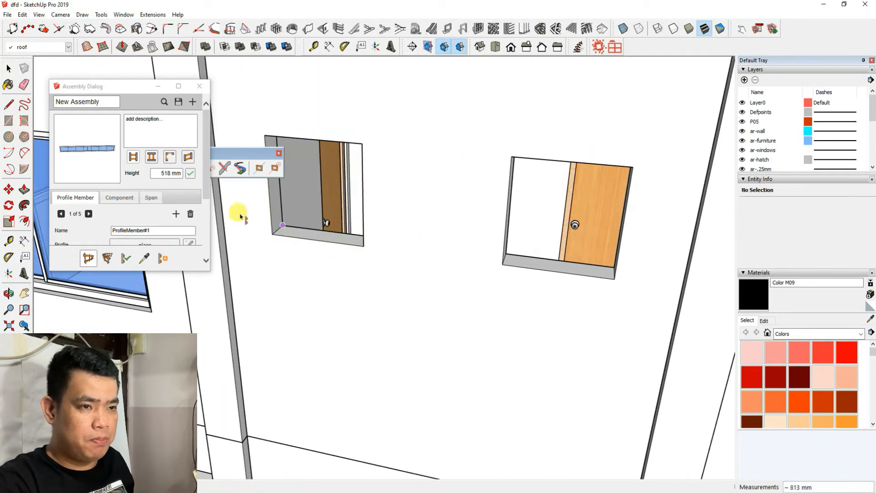
{"action": "scroll", "coordinate": [406, 246], "scroll_direction": "up", "scroll_amount": 2}
{"action": "scroll", "coordinate": [605, 286], "scroll_direction": "down", "scroll_amount": 2}
{"action": "left_click", "coordinate": [321, 243]}
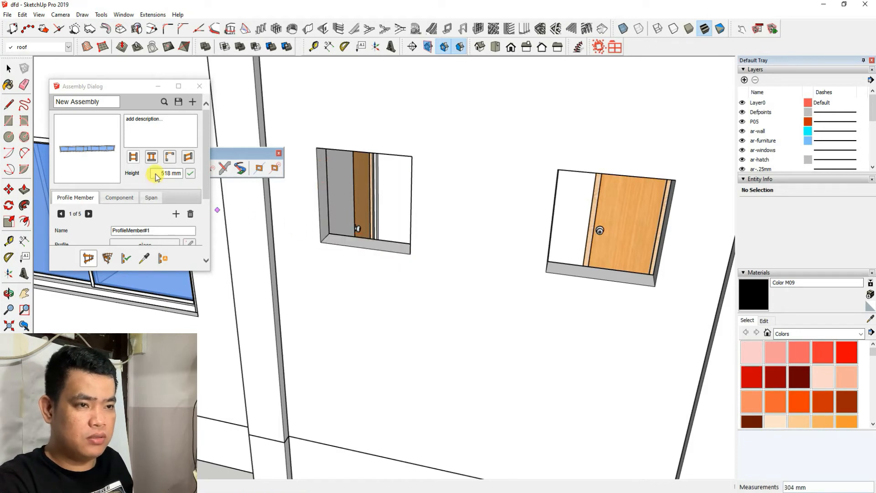
Step: Set the assembly height to 600 mm and build the awning window along the sill of the first small square opening
{"action": "left_click_drag", "start_coordinate": [156, 175], "coordinate": [179, 173]}
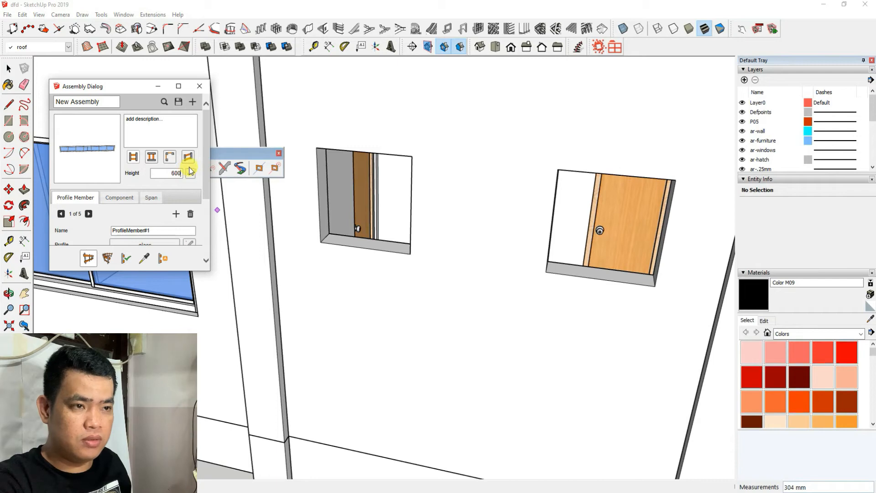
{"action": "left_click", "coordinate": [89, 260]}
{"action": "left_click", "coordinate": [323, 244]}
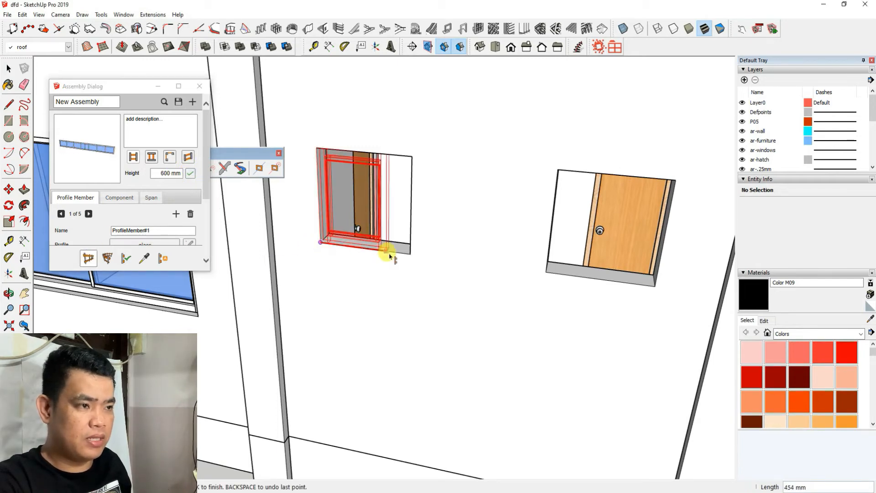
{"action": "double_click", "coordinate": [411, 256]}
{"action": "scroll", "coordinate": [360, 210], "scroll_direction": "down", "scroll_amount": 3}
Step: Build the same awning window along the sill of the second small square opening, from one outer bottom corner to the other
{"action": "scroll", "coordinate": [556, 281], "scroll_direction": "up", "scroll_amount": 2}
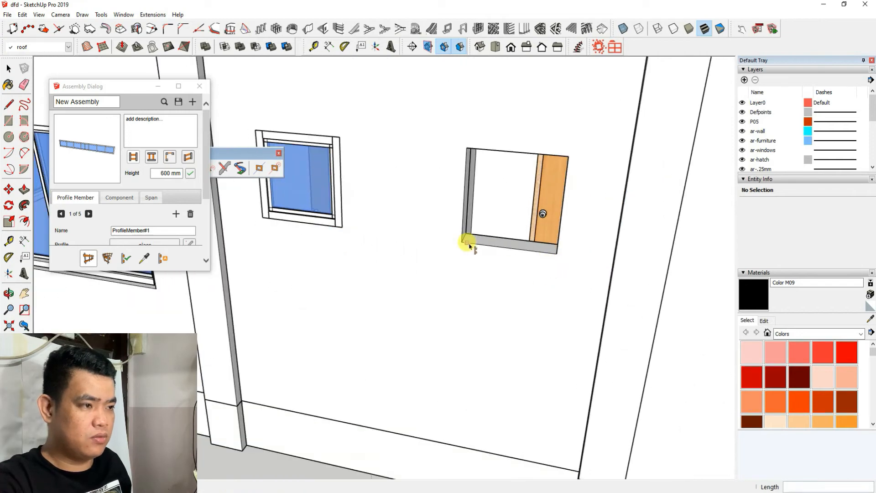
{"action": "left_click", "coordinate": [464, 246]}
{"action": "double_click", "coordinate": [559, 259]}
{"action": "scroll", "coordinate": [519, 287], "scroll_direction": "down", "scroll_amount": 2}
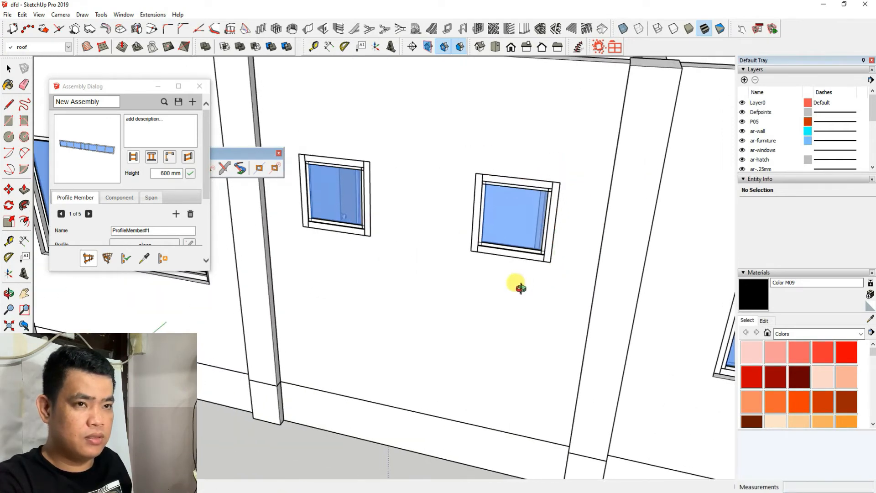
Step: Select both small awning windows and move them together about 75 mm inward from the wall face
{"action": "left_click", "coordinate": [9, 70]}
{"action": "scroll", "coordinate": [352, 205], "scroll_direction": "up", "scroll_amount": 3}
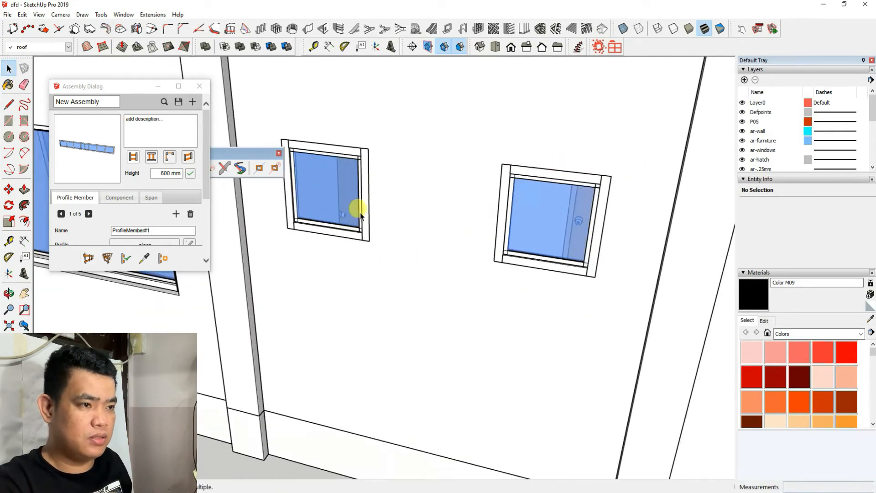
{"action": "left_click", "coordinate": [551, 239]}
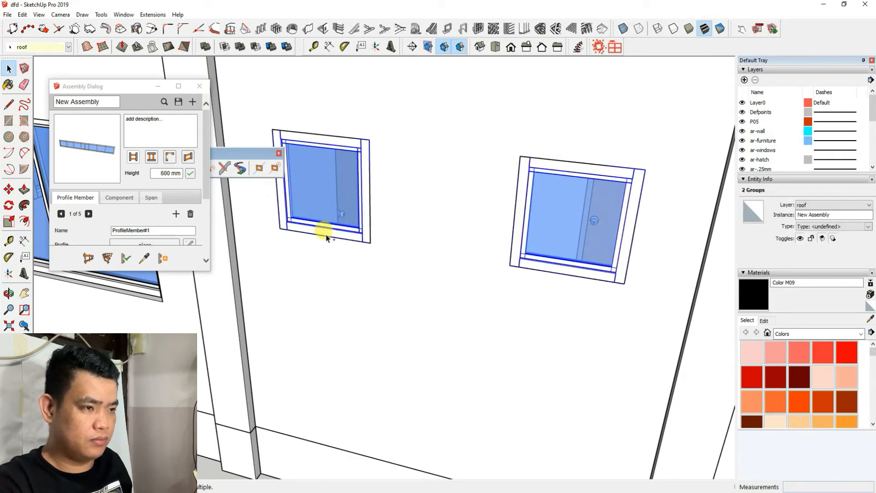
{"action": "scroll", "coordinate": [535, 289], "scroll_direction": "down", "scroll_amount": 2}
{"action": "scroll", "coordinate": [246, 248], "scroll_direction": "up", "scroll_amount": 2}
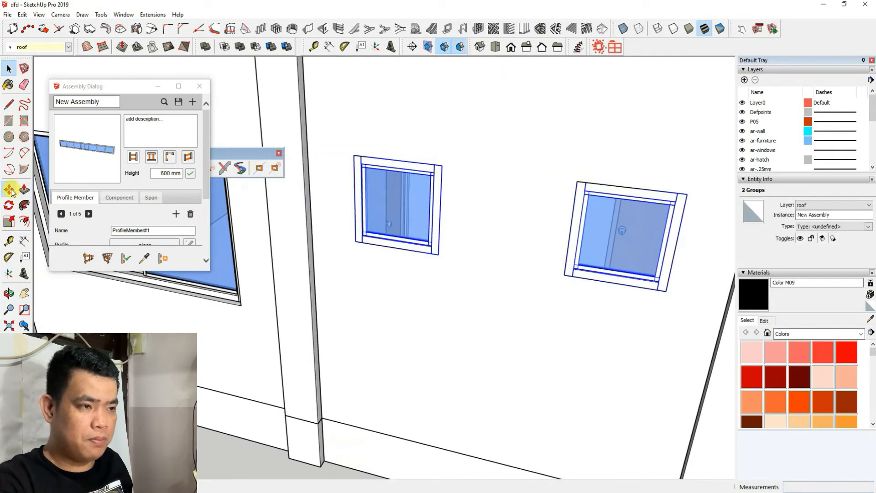
{"action": "scroll", "coordinate": [346, 242], "scroll_direction": "up", "scroll_amount": 2}
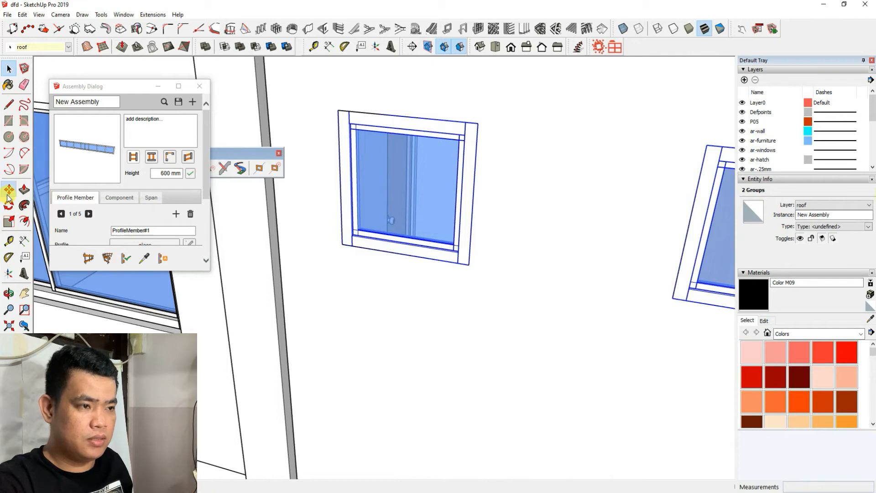
{"action": "left_click", "coordinate": [9, 190]}
{"action": "left_click", "coordinate": [342, 247]}
{"action": "scroll", "coordinate": [343, 242], "scroll_direction": "up", "scroll_amount": 3}
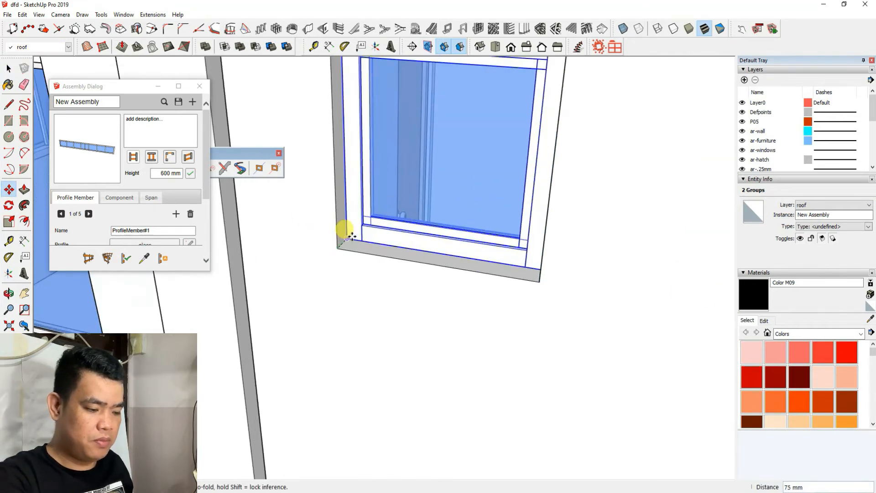
{"action": "scroll", "coordinate": [351, 236], "scroll_direction": "down", "scroll_amount": 8}
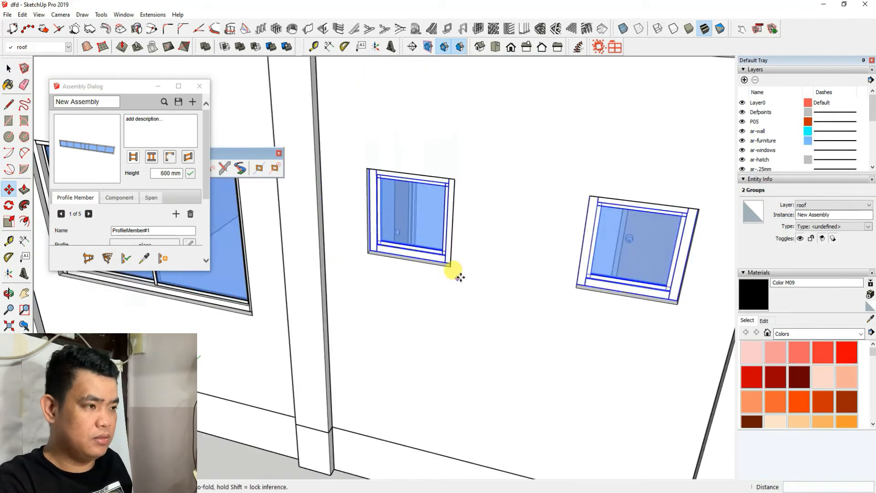
Step: Build the 600 mm high awning window along the sill of the wide, short opening in the adjacent outer wall
{"action": "mouse_move", "coordinate": [470, 278]}
{"action": "middle_mouse_down"}
{"action": "mouse_move", "coordinate": [316, 313]}
{"action": "mouse_move", "coordinate": [333, 219]}
{"action": "mouse_move", "coordinate": [475, 281]}
{"action": "middle_mouse_up"}
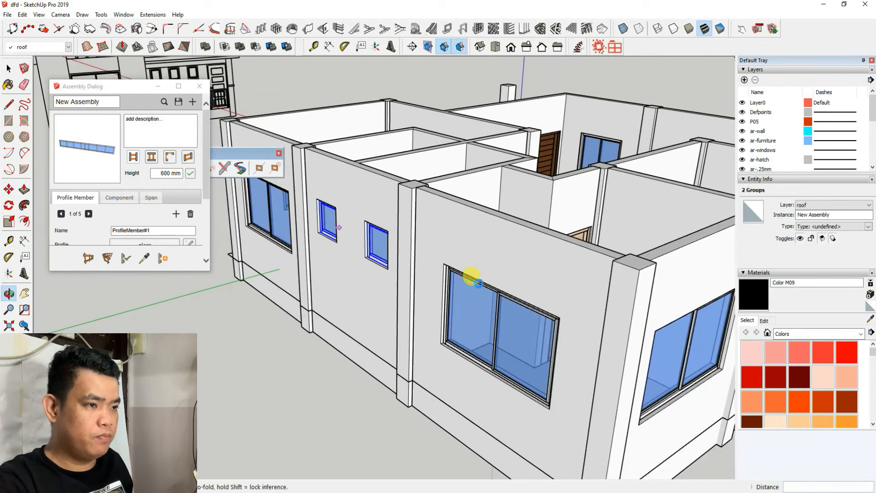
{"action": "middle_click_drag", "start_coordinate": [356, 210], "coordinate": [348, 372]}
{"action": "left_click", "coordinate": [88, 258]}
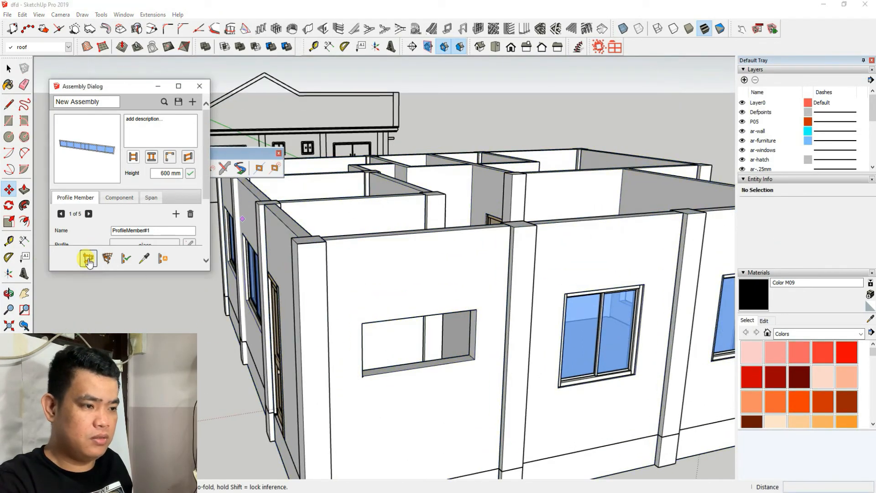
{"action": "left_click", "coordinate": [363, 375]}
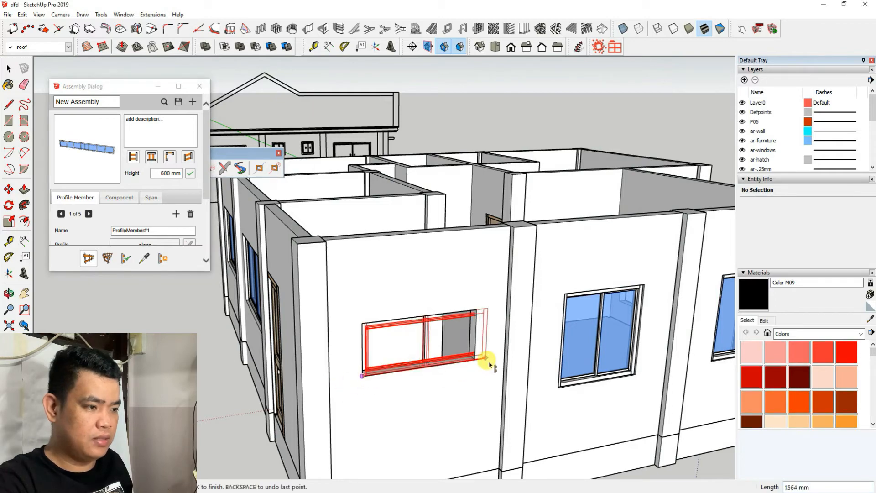
{"action": "scroll", "coordinate": [502, 307], "scroll_direction": "down", "scroll_amount": 5}
Step: Set the Component#1 spacing of the new wide awning window to 500 mm, apply it and close the Assembly Dialog
{"action": "middle_click_drag", "start_coordinate": [503, 307], "coordinate": [280, 336]}
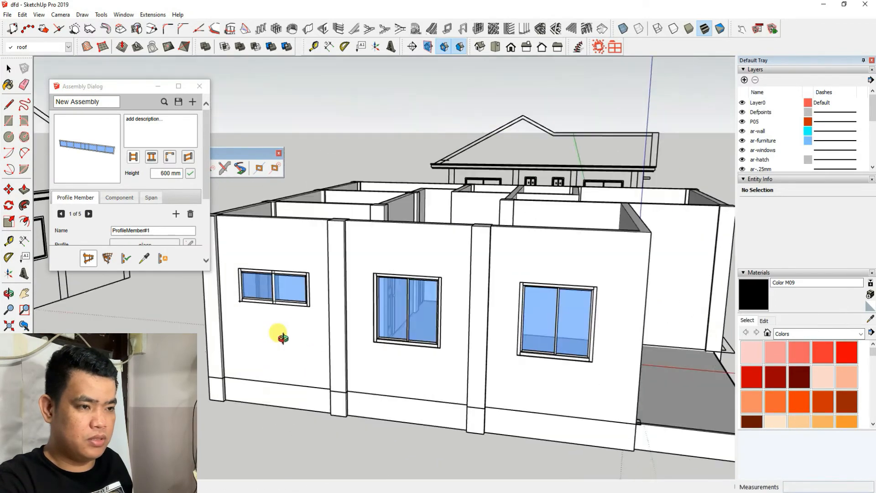
{"action": "scroll", "coordinate": [270, 280], "scroll_direction": "up", "scroll_amount": 6}
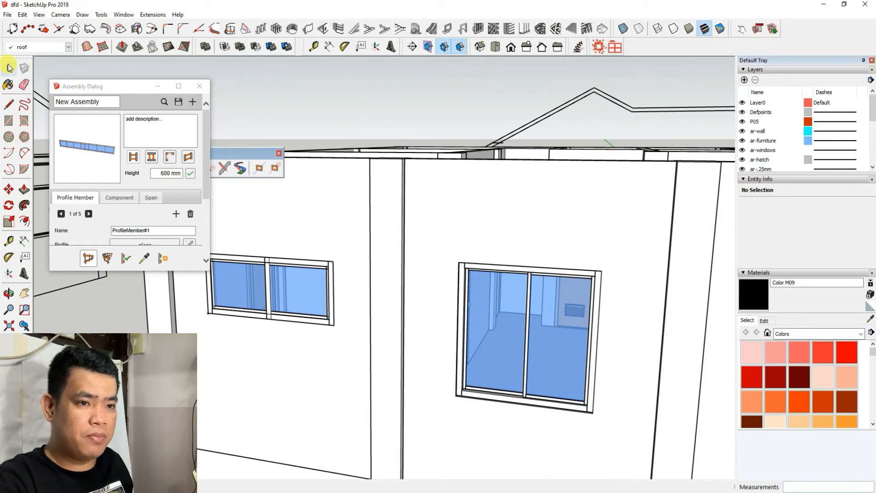
{"action": "left_click", "coordinate": [8, 68]}
{"action": "left_click", "coordinate": [274, 304]}
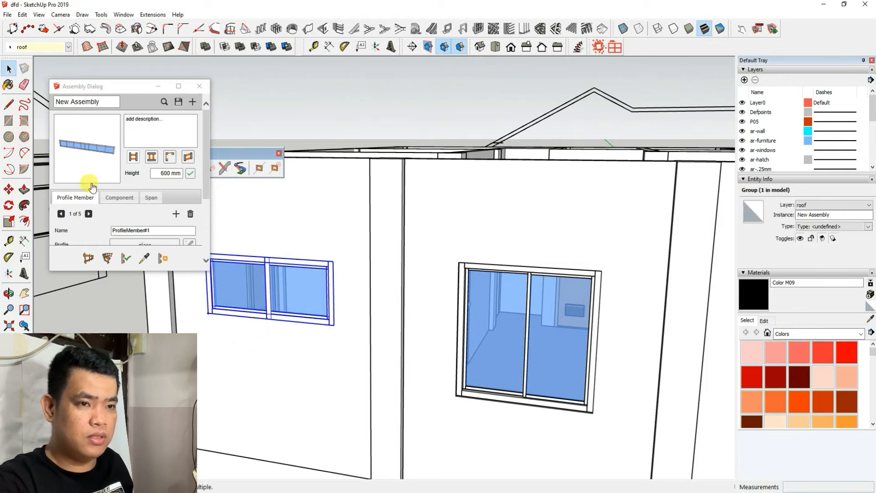
{"action": "scroll", "coordinate": [89, 214], "scroll_direction": "down", "scroll_amount": 1}
{"action": "left_click", "coordinate": [120, 145]}
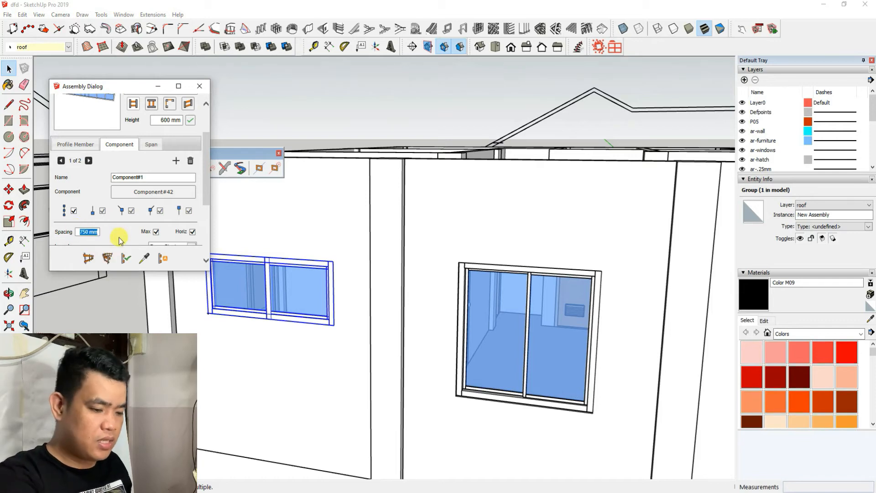
{"action": "type", "text": "00"}
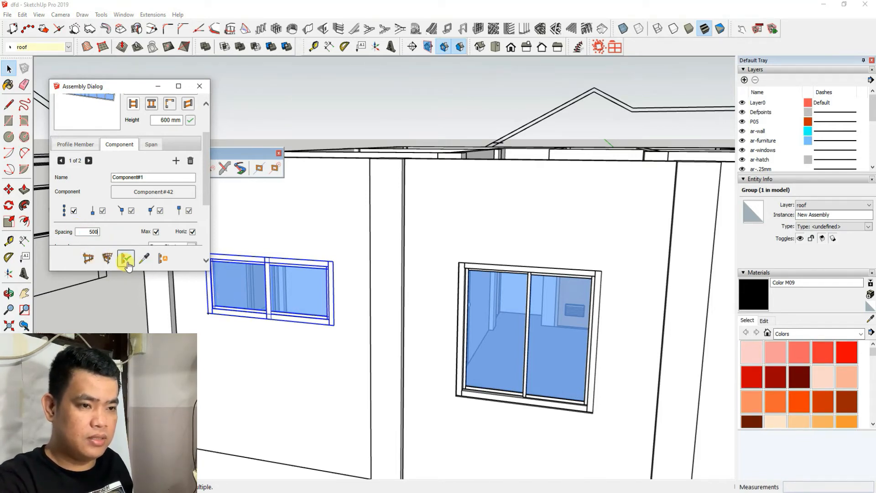
{"action": "left_click", "coordinate": [126, 258]}
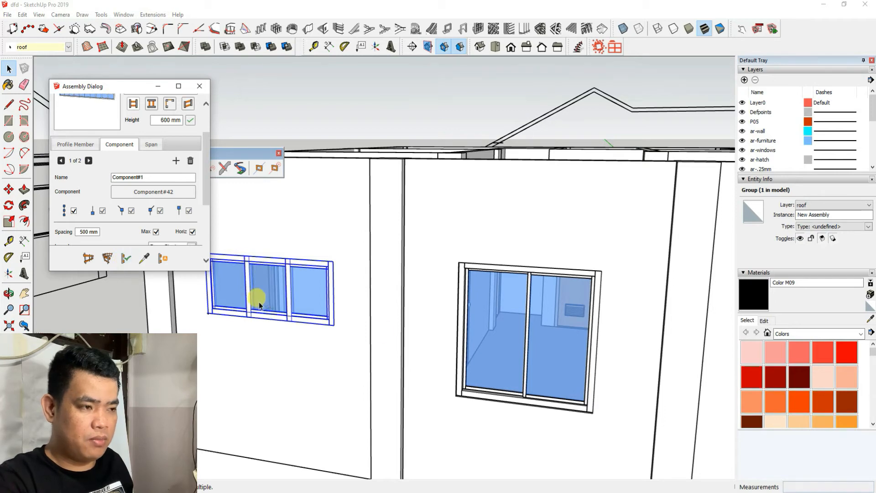
{"action": "scroll", "coordinate": [544, 344], "scroll_direction": "down", "scroll_amount": 5}
{"action": "middle_click_drag", "start_coordinate": [431, 359], "coordinate": [464, 372]}
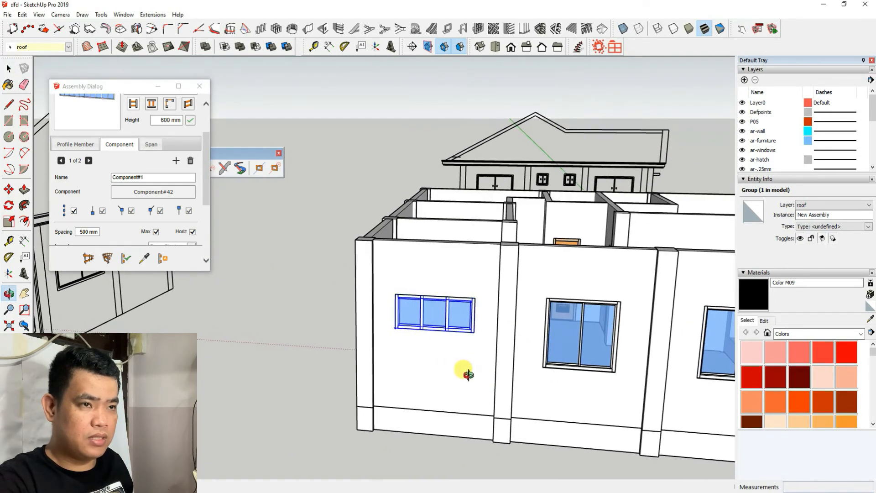
{"action": "left_click", "coordinate": [199, 86]}
{"action": "left_click", "coordinate": [126, 203]}
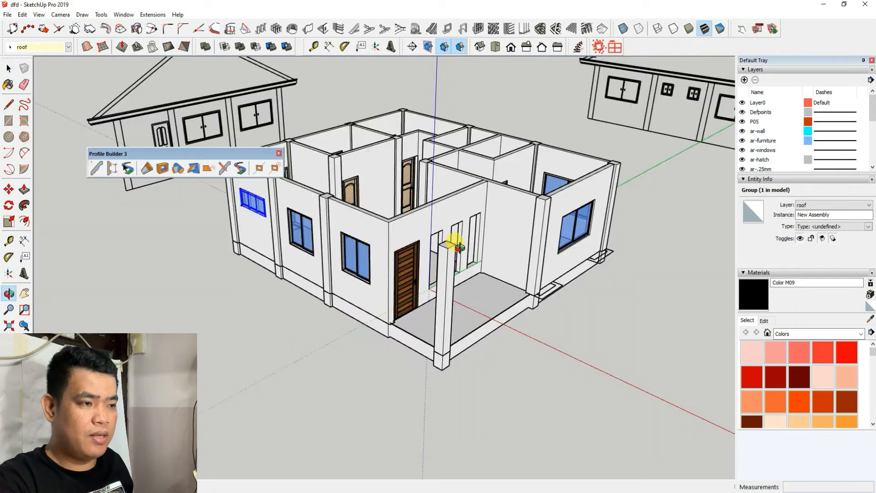
Step: Load the saved awning window 1 assembly for the three tall openings beside the main door, without saving the current assembly
{"action": "middle_click_drag", "start_coordinate": [453, 247], "coordinate": [325, 250]}
{"action": "scroll", "coordinate": [325, 254], "scroll_direction": "up", "scroll_amount": 5}
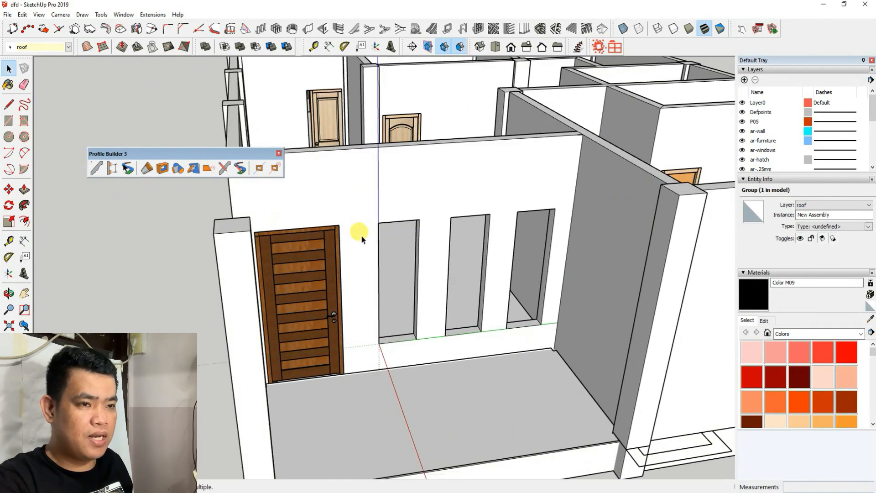
{"action": "left_click", "coordinate": [97, 168]}
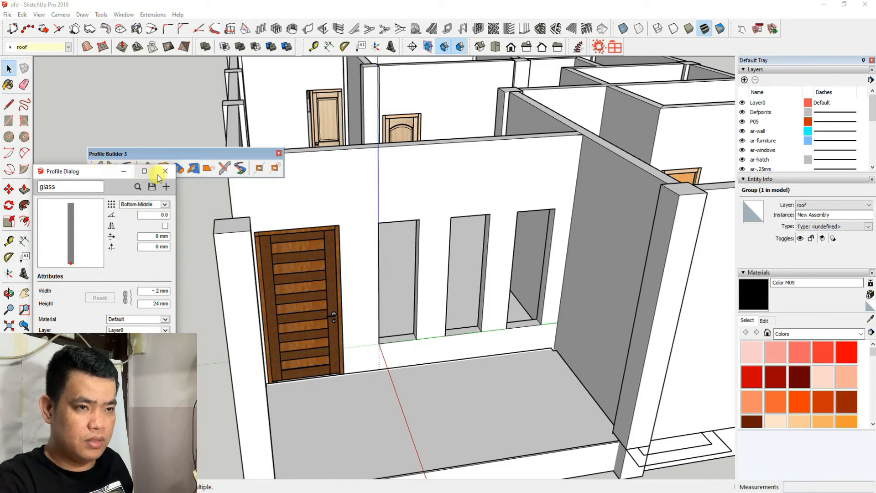
{"action": "left_click", "coordinate": [109, 168]}
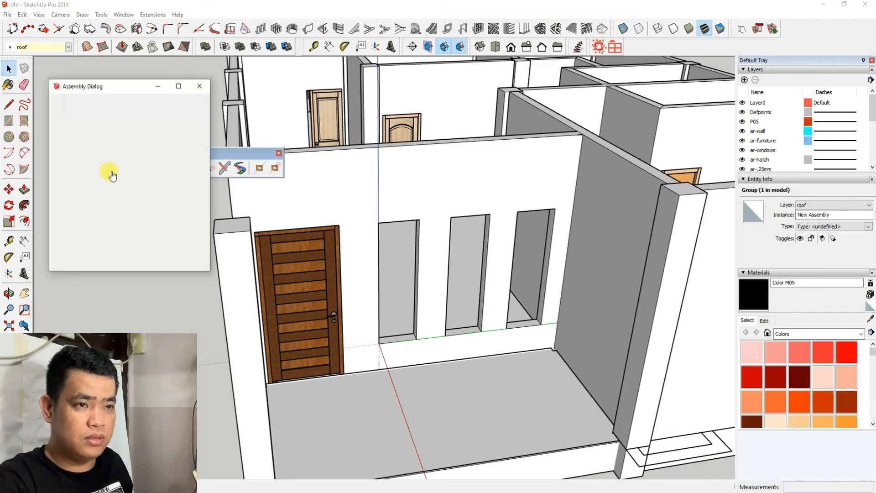
{"action": "left_click", "coordinate": [165, 102]}
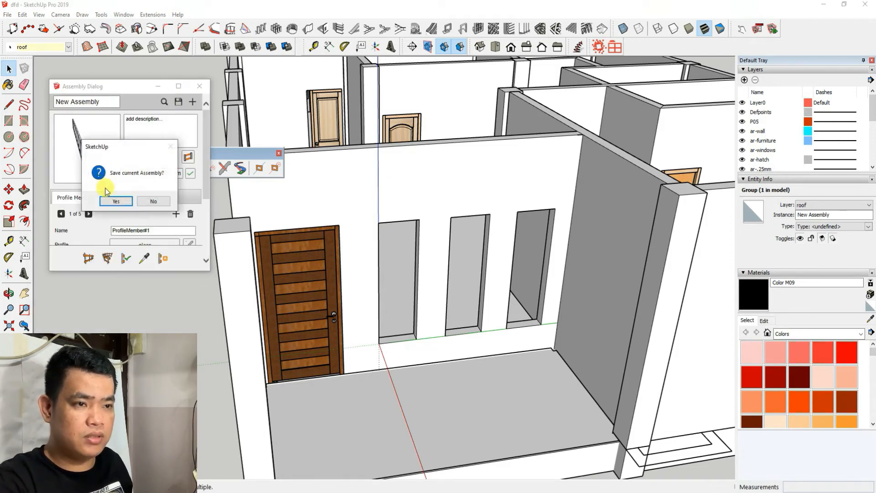
{"action": "left_click", "coordinate": [153, 201]}
{"action": "scroll", "coordinate": [147, 284], "scroll_direction": "down", "scroll_amount": 5}
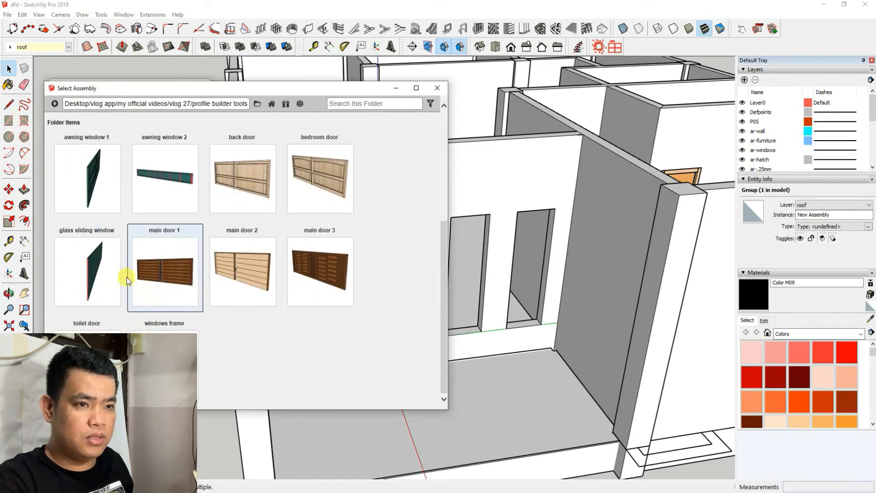
{"action": "double_click", "coordinate": [88, 186]}
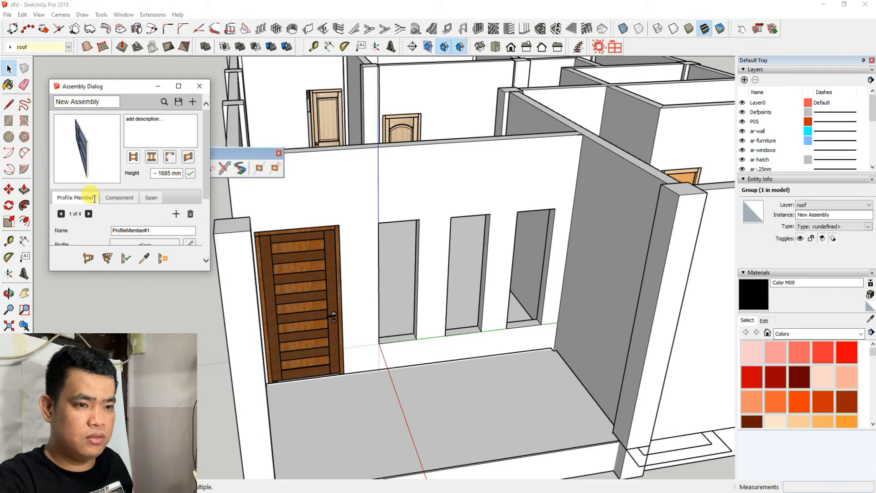
Step: Build the awning window along the sill of each of the three tall openings, from one outer bottom corner to the other
{"action": "left_click", "coordinate": [87, 258]}
{"action": "left_click", "coordinate": [380, 345]}
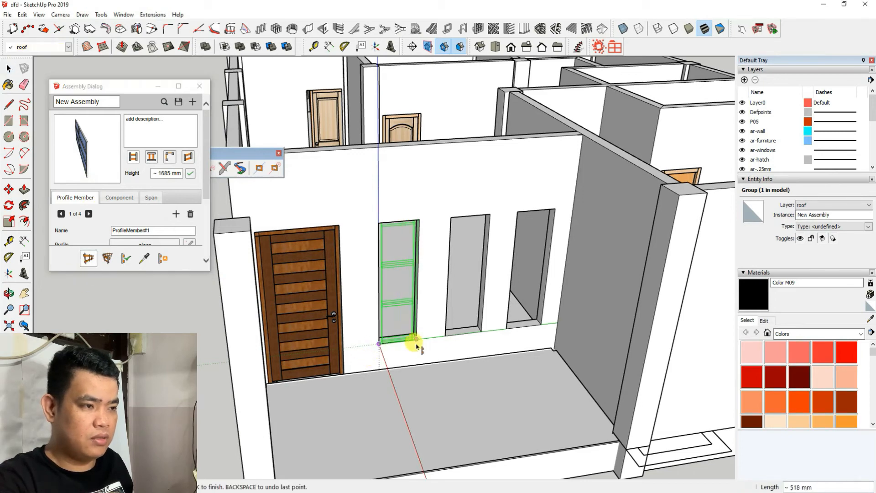
{"action": "double_click", "coordinate": [416, 344]}
{"action": "scroll", "coordinate": [417, 343], "scroll_direction": "up", "scroll_amount": 2}
{"action": "middle_click_drag", "start_coordinate": [418, 343], "coordinate": [363, 345]}
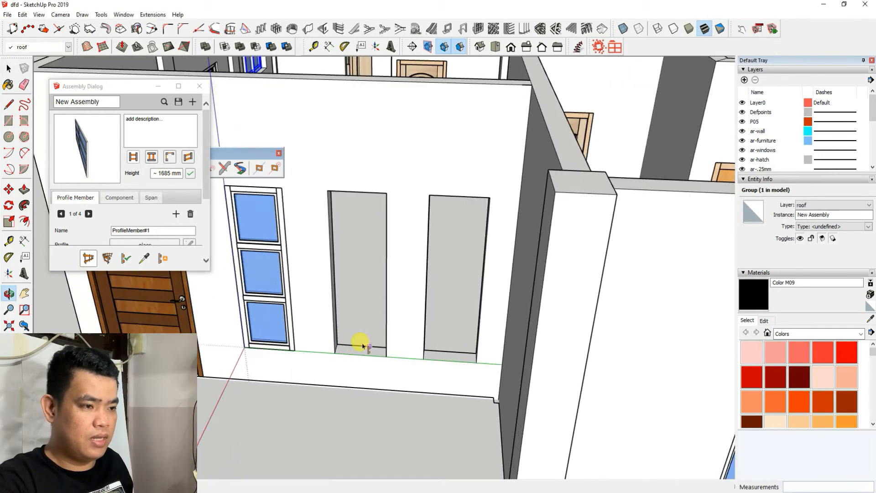
{"action": "left_click", "coordinate": [335, 353]}
{"action": "double_click", "coordinate": [386, 357]}
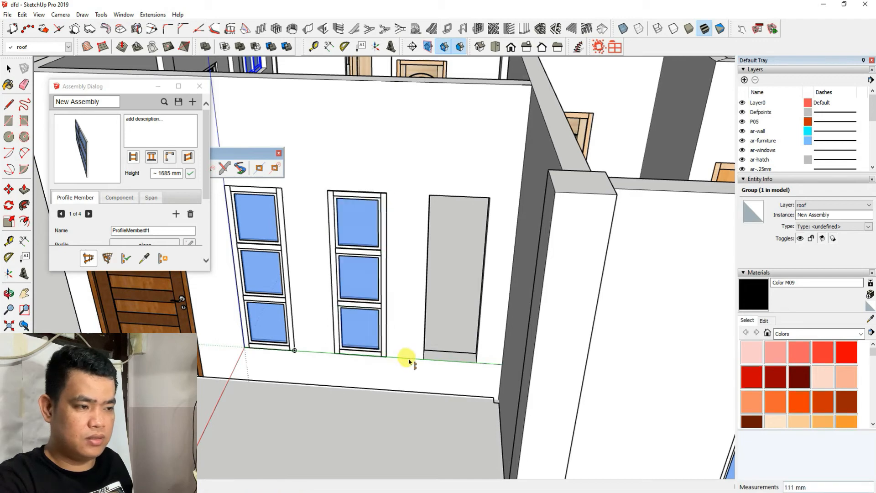
{"action": "left_click", "coordinate": [423, 360]}
{"action": "scroll", "coordinate": [506, 374], "scroll_direction": "down", "scroll_amount": 3}
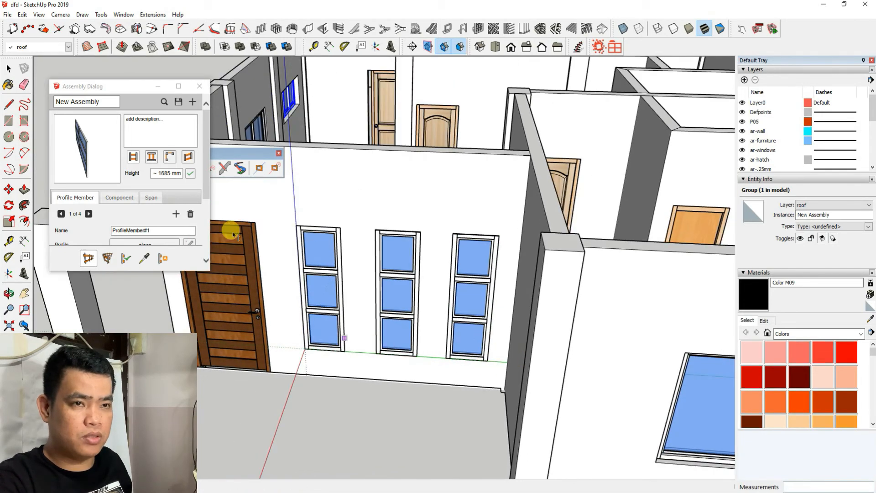
Step: Select the first and third tall awning windows and move them together about 50 mm inward from the wall face
{"action": "left_click", "coordinate": [9, 69]}
{"action": "scroll", "coordinate": [350, 330], "scroll_direction": "up", "scroll_amount": 3}
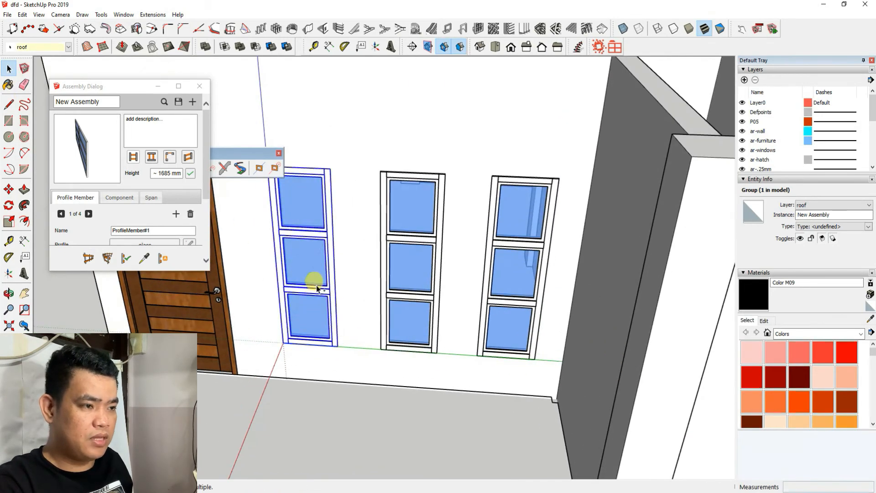
{"action": "left_click", "coordinate": [475, 301], "text": "shift"}
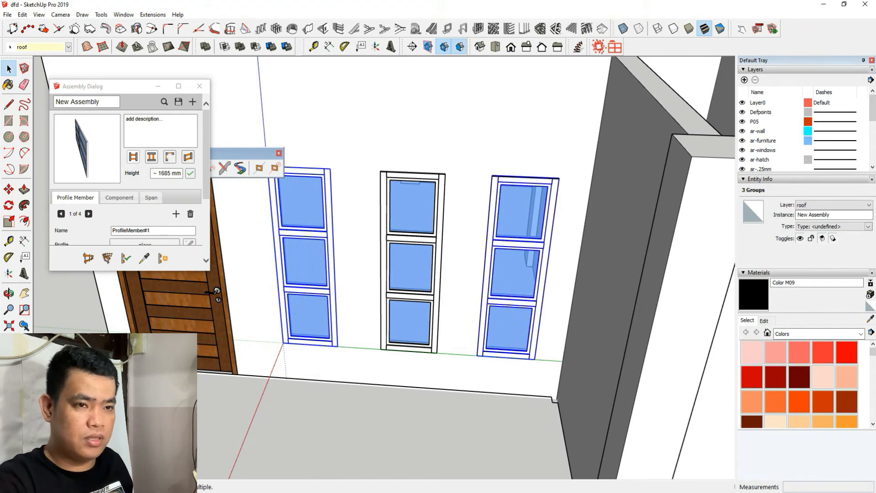
{"action": "left_click", "coordinate": [8, 189]}
{"action": "scroll", "coordinate": [251, 327], "scroll_direction": "up", "scroll_amount": 5}
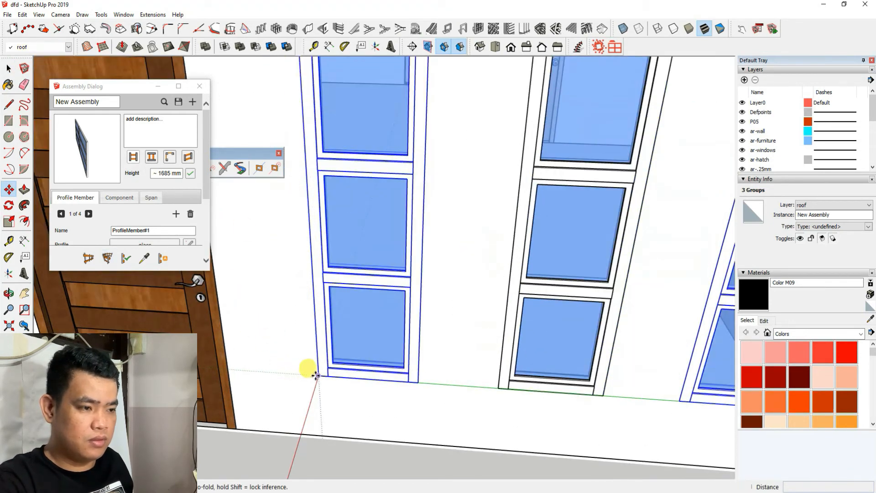
{"action": "scroll", "coordinate": [308, 365], "scroll_direction": "up", "scroll_amount": 3}
{"action": "scroll", "coordinate": [317, 364], "scroll_direction": "down", "scroll_amount": 2}
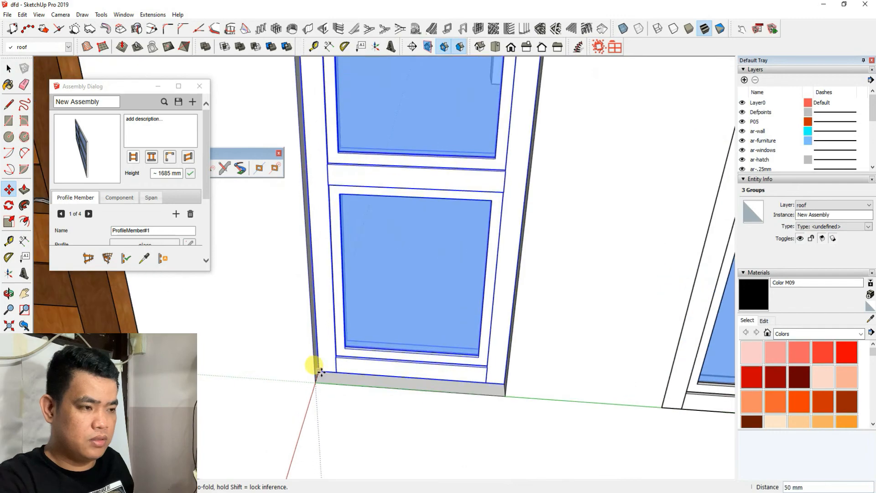
{"action": "scroll", "coordinate": [362, 329], "scroll_direction": "down", "scroll_amount": 6}
{"action": "scroll", "coordinate": [361, 342], "scroll_direction": "down", "scroll_amount": 3}
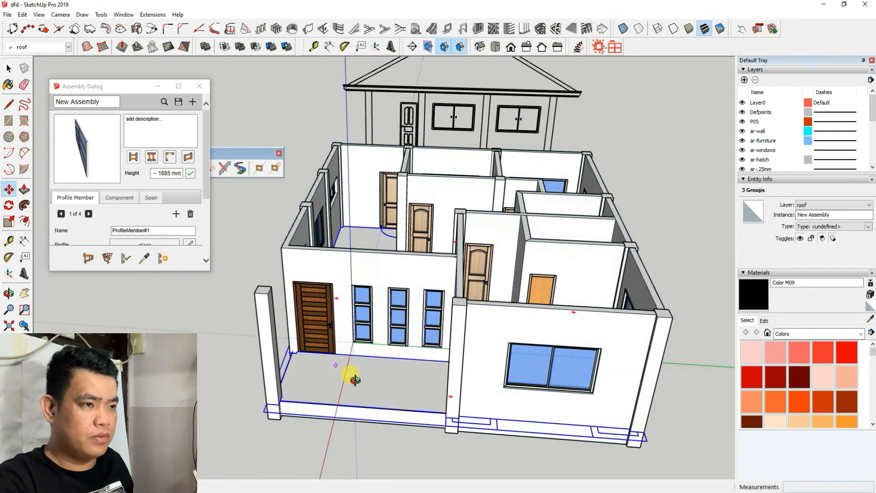
{"action": "middle_click_drag", "start_coordinate": [352, 372], "coordinate": [505, 358]}
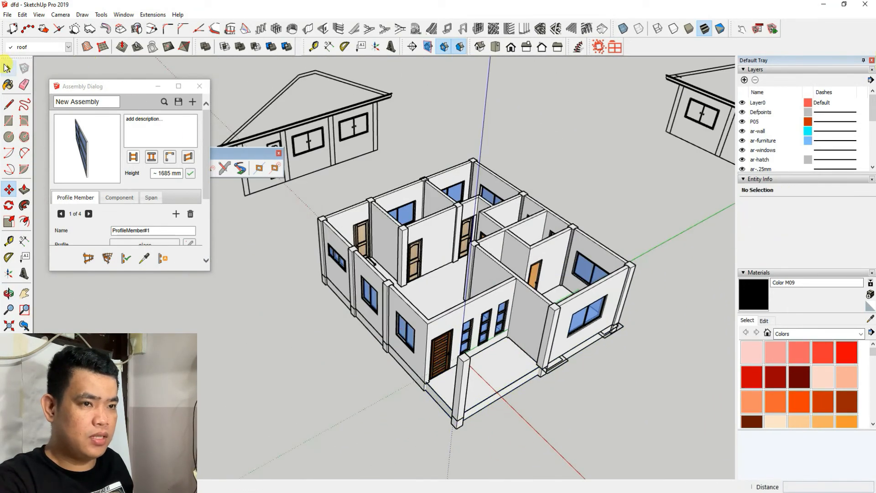
{"action": "left_click", "coordinate": [7, 68]}
Step: Clear the workspace around the model by docking the Profile Builder 3 toolbar and closing the Assembly Dialog and Default Tray
{"action": "scroll", "coordinate": [323, 386], "scroll_direction": "down", "scroll_amount": 2}
{"action": "mouse_move", "coordinate": [322, 386]}
{"action": "middle_mouse_down"}
{"action": "mouse_move", "coordinate": [381, 417]}
{"action": "mouse_move", "coordinate": [336, 277]}
{"action": "middle_mouse_up"}
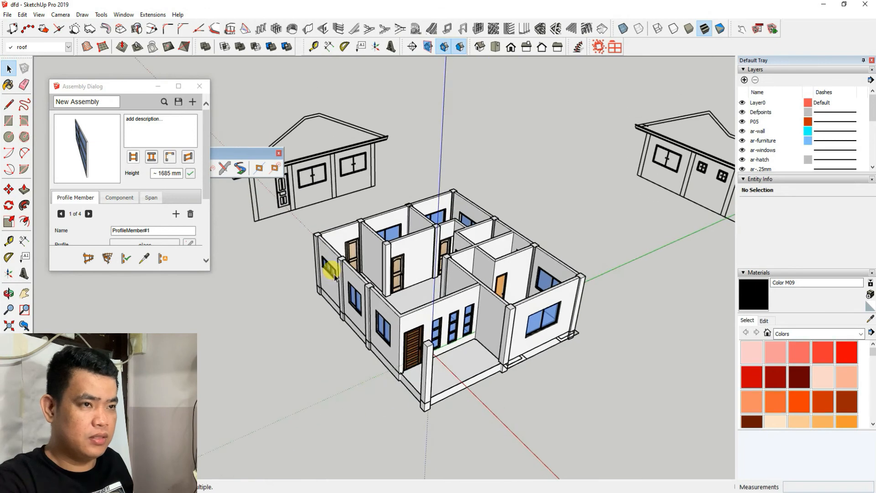
{"action": "left_click", "coordinate": [200, 86]}
{"action": "scroll", "coordinate": [505, 342], "scroll_direction": "up", "scroll_amount": 2}
{"action": "middle_click_drag", "start_coordinate": [397, 320], "coordinate": [385, 267]}
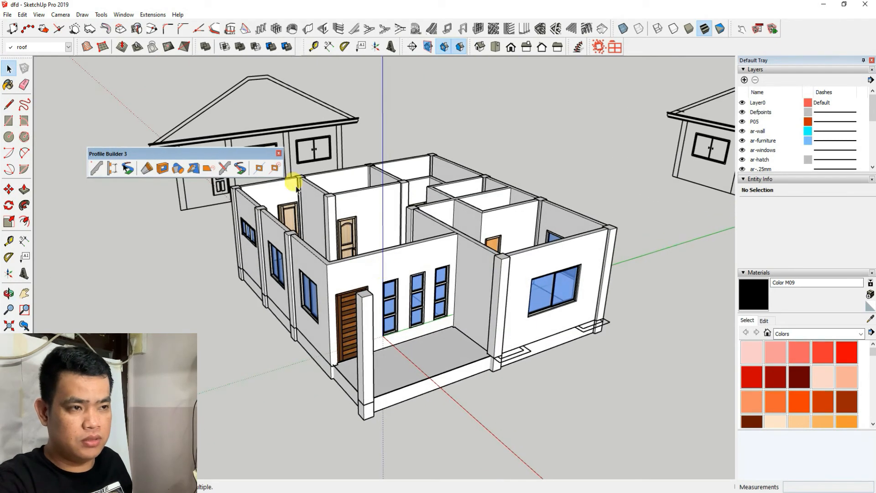
{"action": "left_click_drag", "start_coordinate": [276, 153], "coordinate": [774, 44]}
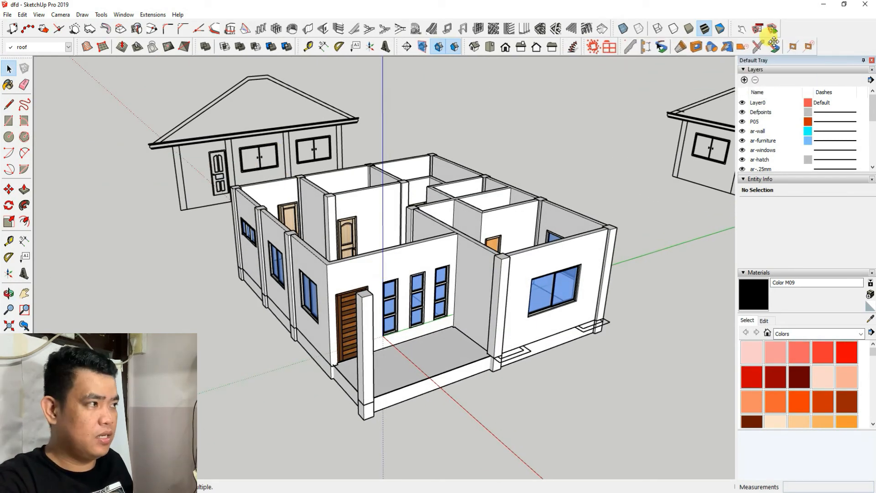
{"action": "left_click", "coordinate": [872, 61]}
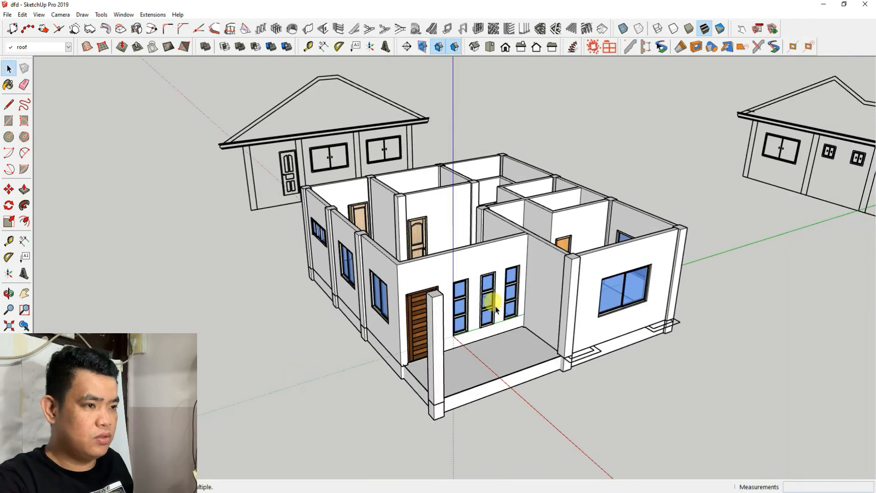
{"action": "middle_click_drag", "start_coordinate": [493, 297], "coordinate": [434, 418]}
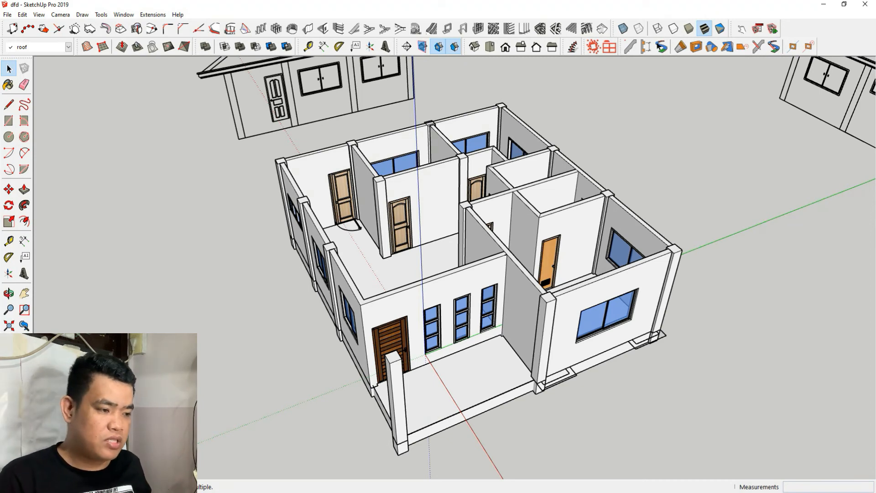
Step: Switch to 3D Warehouse in the browser and bring up the download formats of the EHD White Door model
{"action": "key", "text": "alt+Tab"}
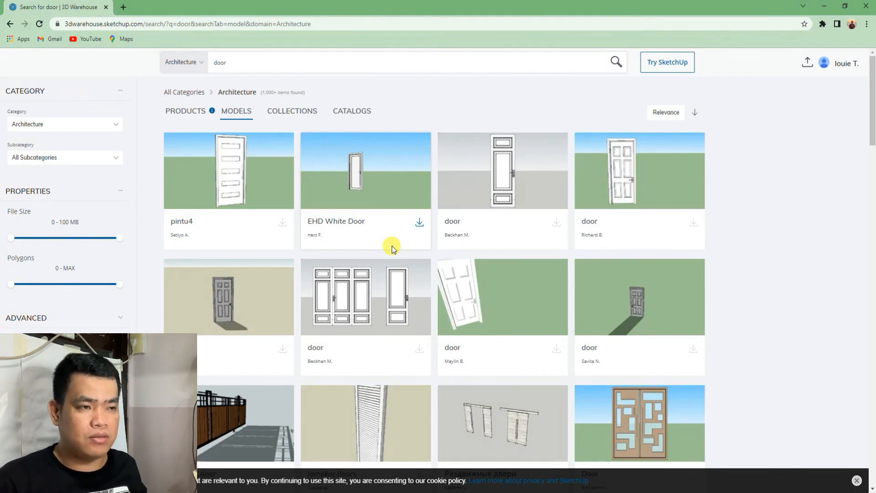
{"action": "left_click", "coordinate": [359, 188]}
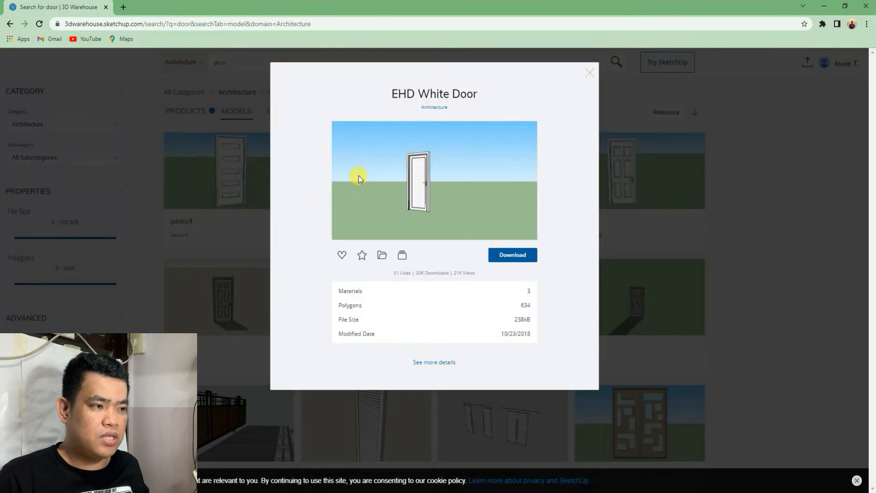
{"action": "left_click", "coordinate": [514, 259]}
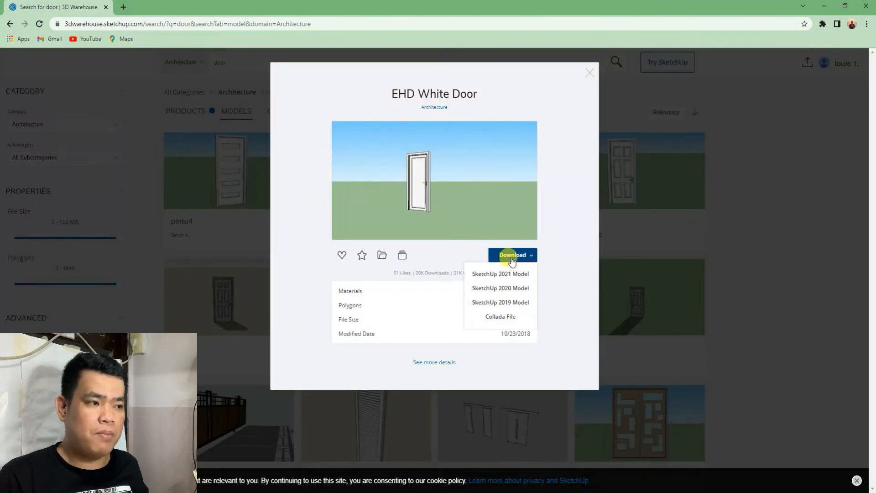